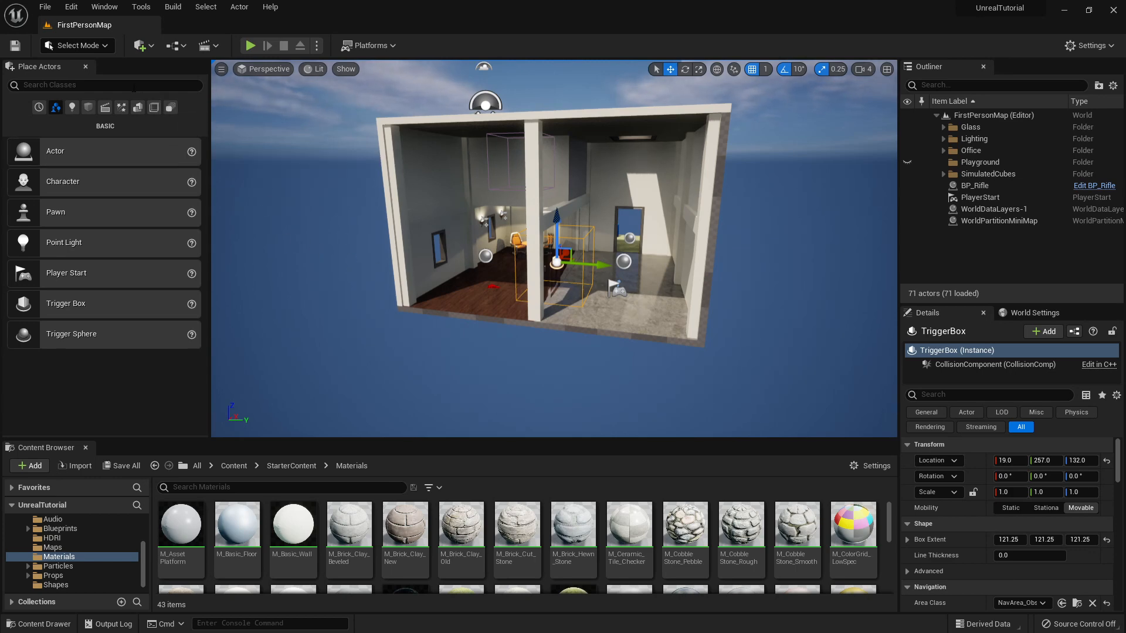
- Switch the editor to Landscape mode and set the new landscape's Z location to 0
{"action": "left_click", "coordinate": [94, 52]}
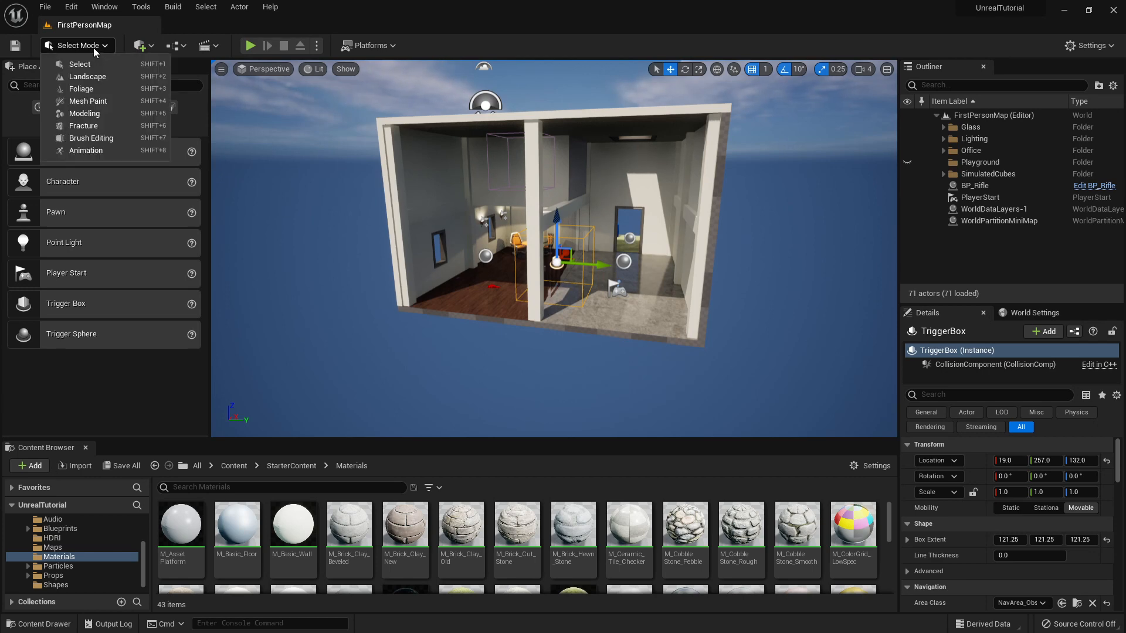
{"action": "left_click", "coordinate": [79, 76]}
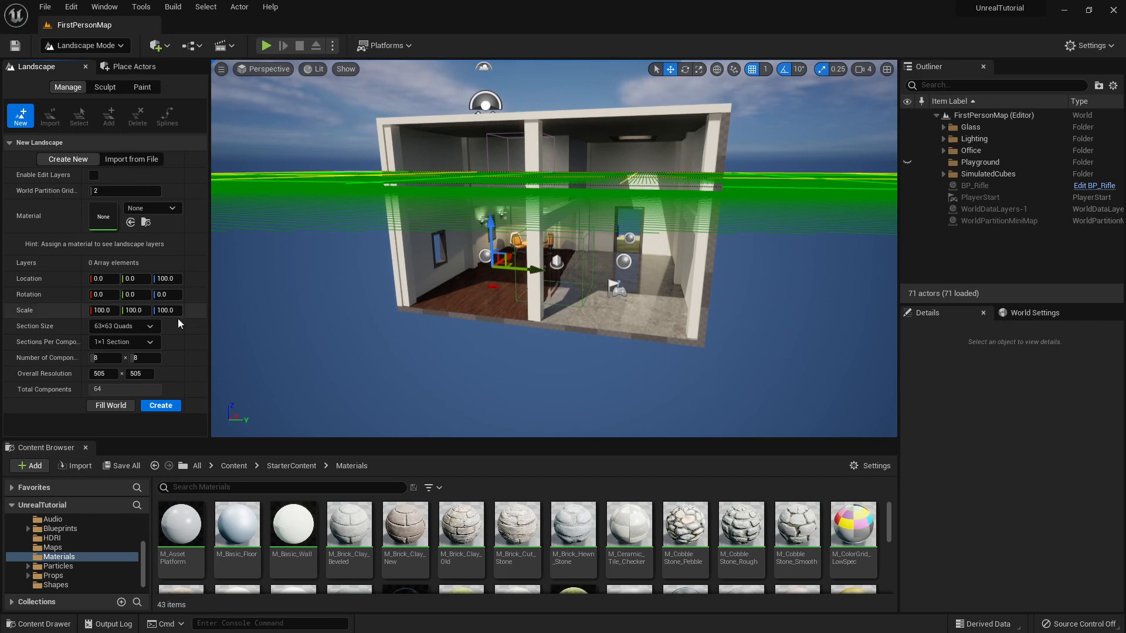
{"action": "left_click", "coordinate": [163, 278]}
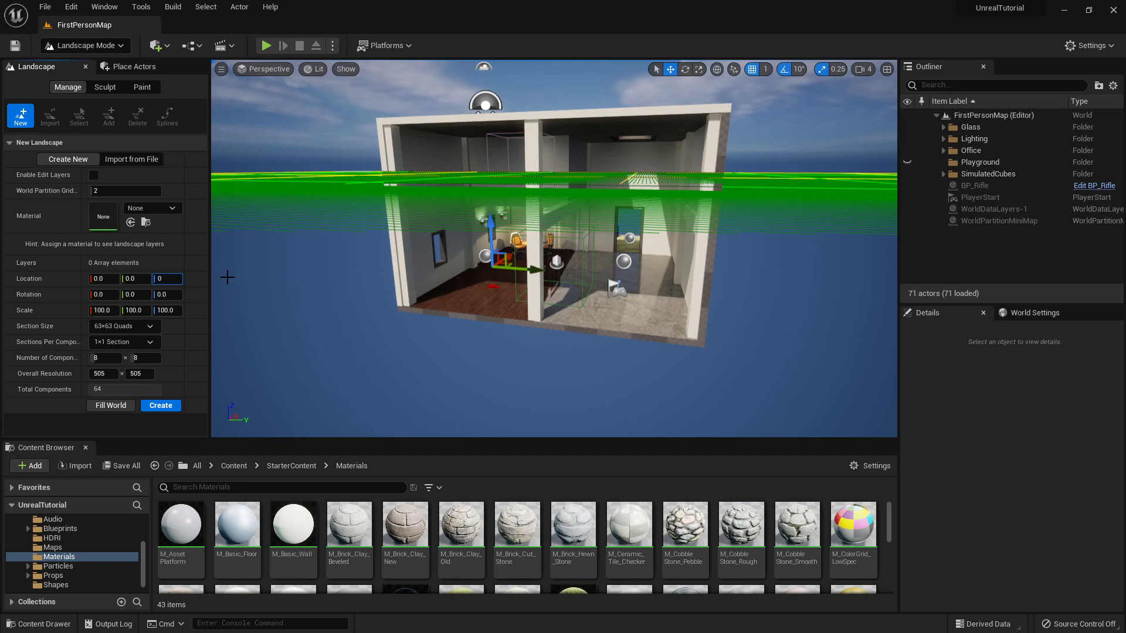
{"action": "key", "text": "Return"}
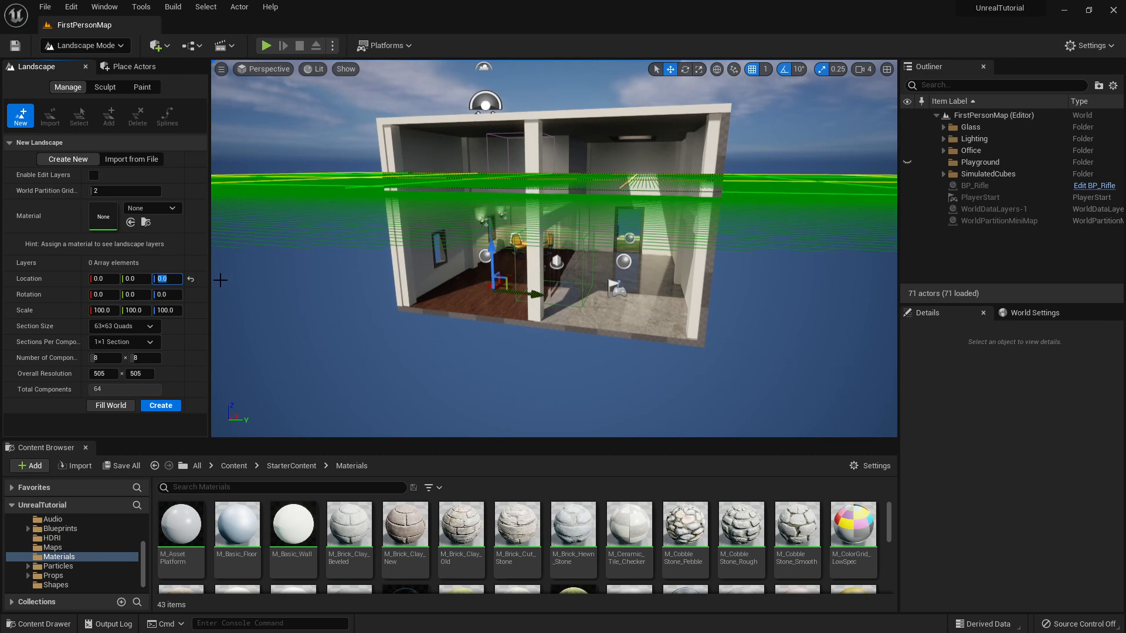
- Configure the new landscape with 2×2 sections per component and 2 × 2 components
{"action": "right_click_drag", "start_coordinate": [554, 249], "coordinate": [600, 197]}
{"action": "key", "text": "s"}
{"action": "key", "text": "w"}
{"action": "key", "text": "s"}
{"action": "key", "text": "w"}
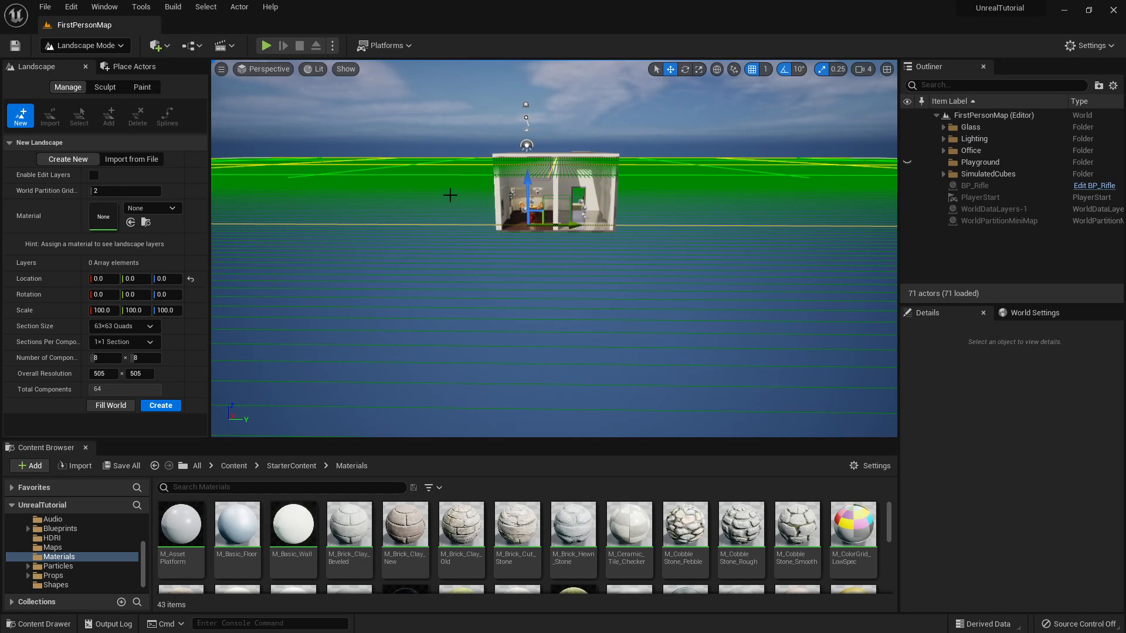
{"action": "left_click", "coordinate": [136, 344]}
{"action": "left_click", "coordinate": [128, 372]}
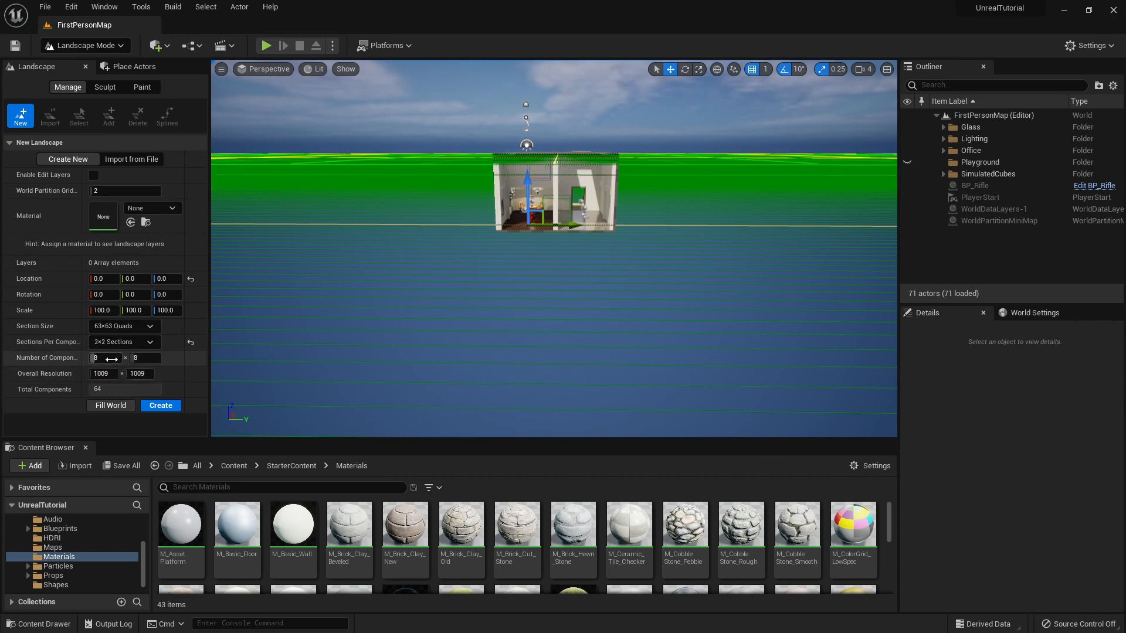
{"action": "left_click", "coordinate": [113, 359]}
{"action": "type", "text": "2"}
{"action": "key", "text": "Tab"}
{"action": "type", "text": "2"}
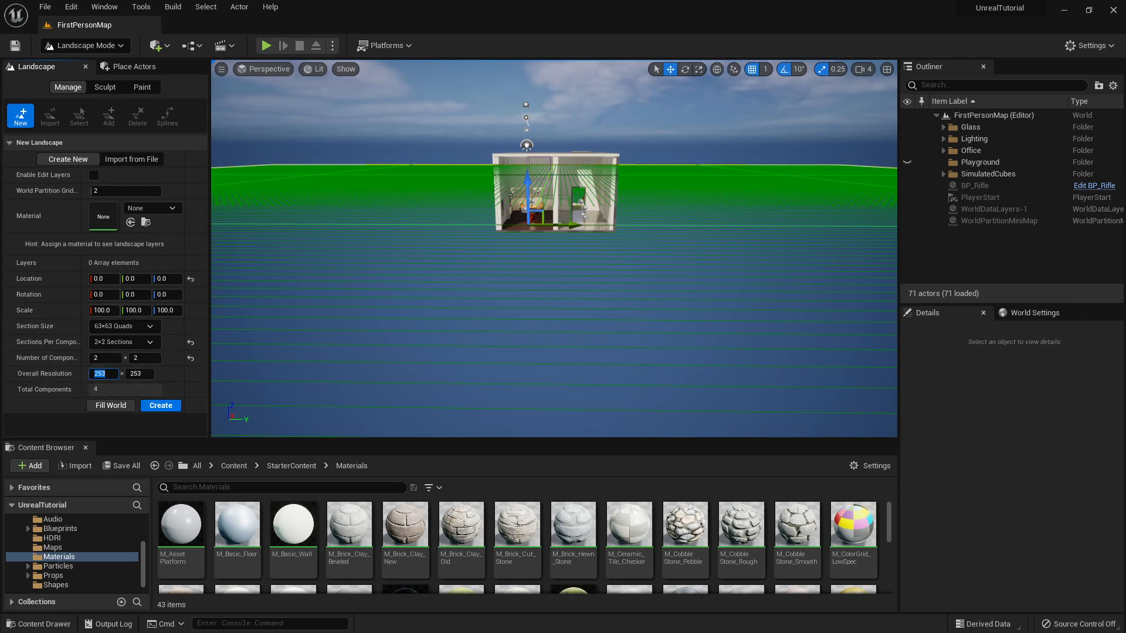
- Check the landscape preview's extent around the building and create the landscape
{"action": "right_click_drag", "start_coordinate": [528, 264], "coordinate": [469, 275]}
{"action": "key", "text": "s"}
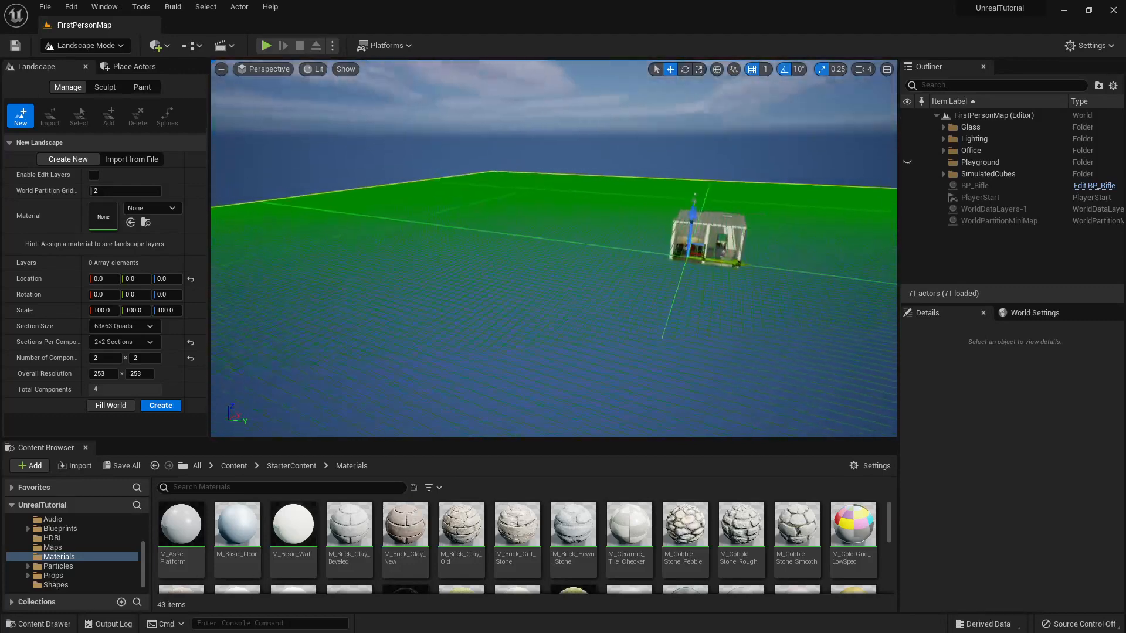
{"action": "right_click_drag", "start_coordinate": [607, 225], "coordinate": [667, 222]}
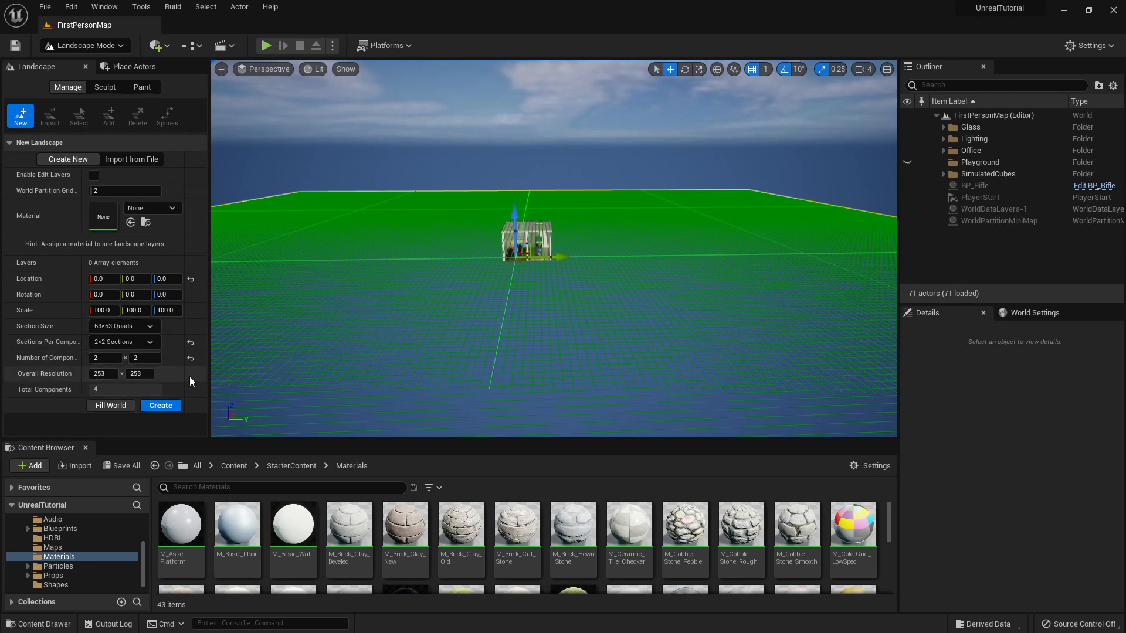
{"action": "left_click", "coordinate": [150, 409]}
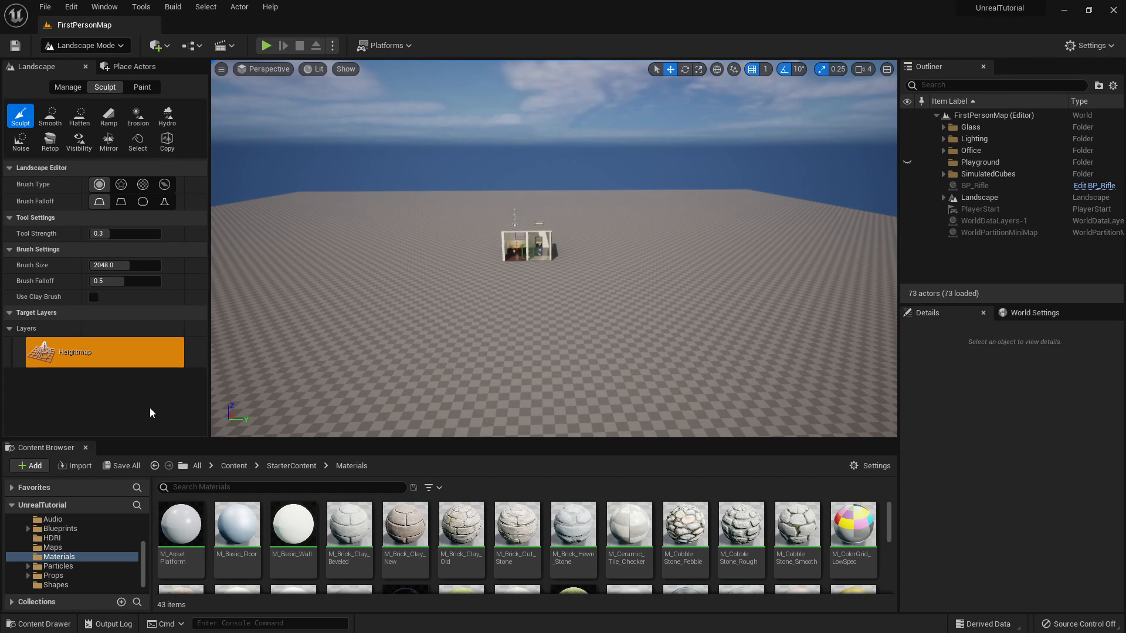
- Set the Sculpt tool's brush size to 250
{"action": "key", "text": "w"}
{"action": "mouse_move", "coordinate": [452, 290]}
{"action": "right_mouse_down"}
{"action": "mouse_move", "coordinate": [474, 274]}
{"action": "mouse_move", "coordinate": [451, 297]}
{"action": "mouse_move", "coordinate": [492, 310]}
{"action": "mouse_move", "coordinate": [367, 306]}
{"action": "mouse_move", "coordinate": [552, 301]}
{"action": "mouse_move", "coordinate": [538, 301]}
{"action": "right_mouse_up"}
{"action": "key", "text": "w"}
{"action": "key", "text": "a"}
{"action": "key", "text": "w"}
{"action": "key", "text": "s"}
{"action": "key", "text": "w"}
{"action": "key", "text": "d"}
{"action": "key", "text": "a"}
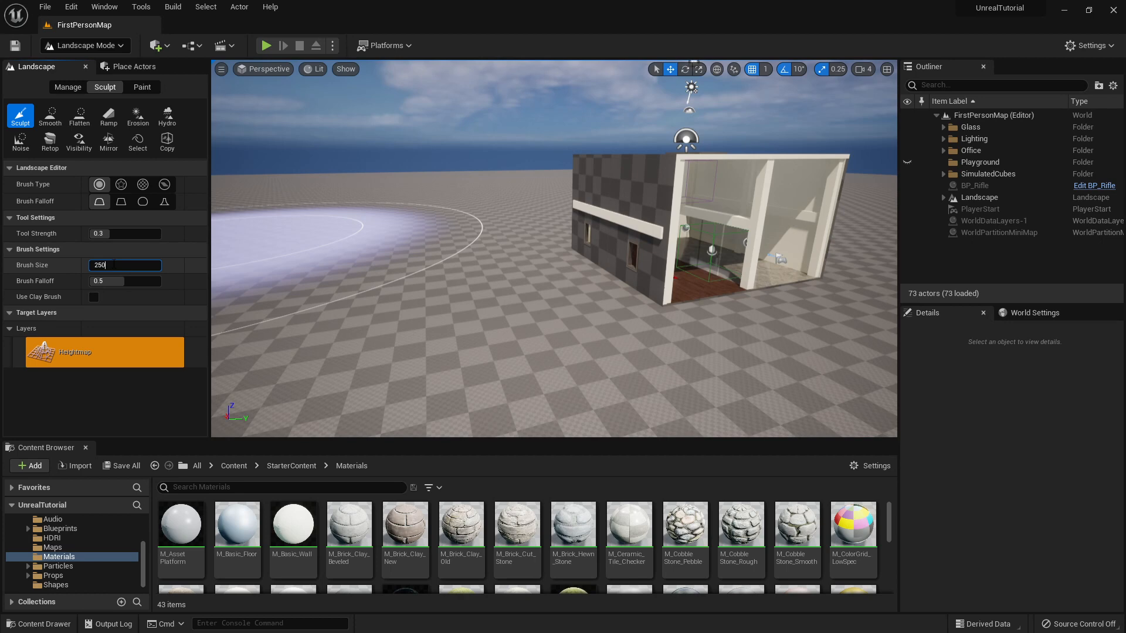
{"action": "key", "text": "Return"}
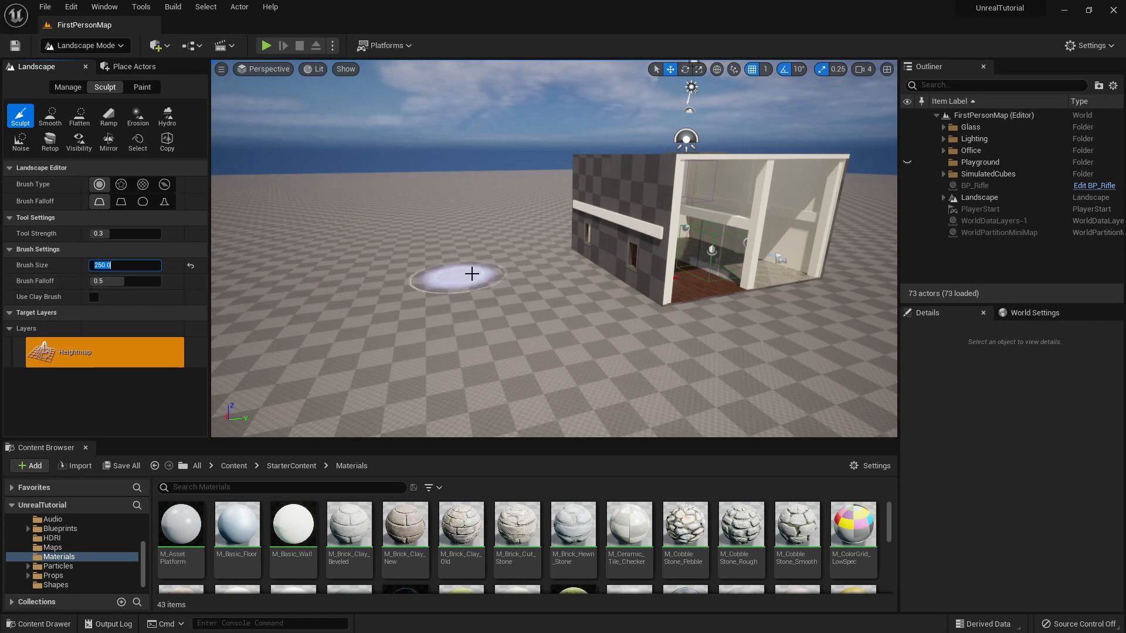
- Sculpt small mounds on the flat ground beside the building with the 250 brush
{"action": "right_click_drag", "start_coordinate": [527, 266], "coordinate": [563, 249]}
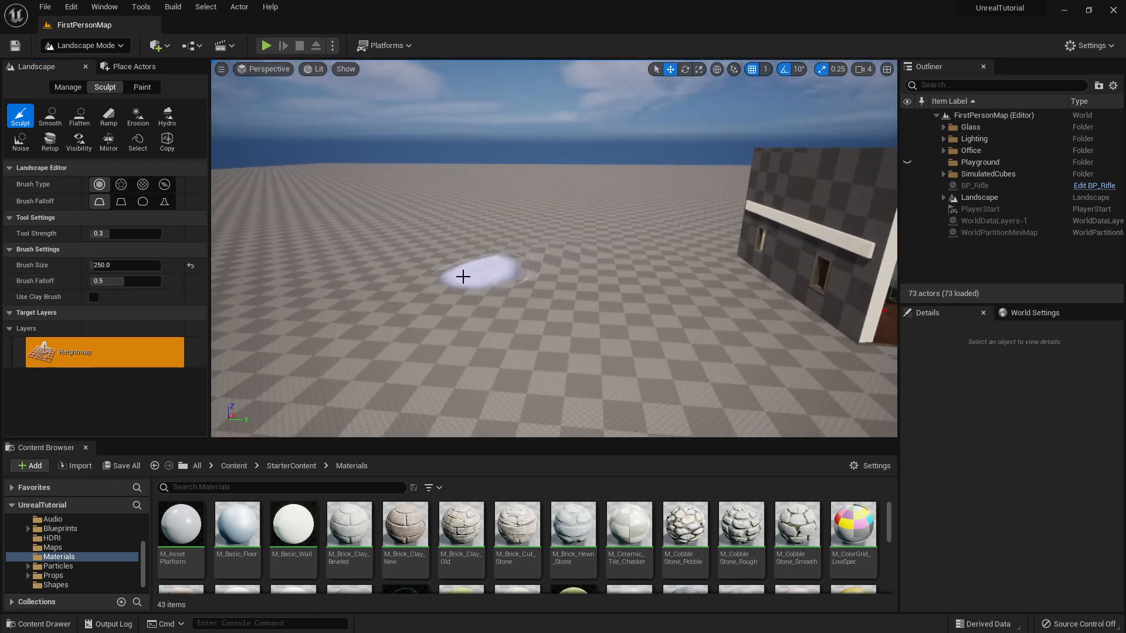
{"action": "left_click_drag", "start_coordinate": [558, 286], "coordinate": [564, 331]}
{"action": "right_click_drag", "start_coordinate": [564, 337], "coordinate": [532, 325]}
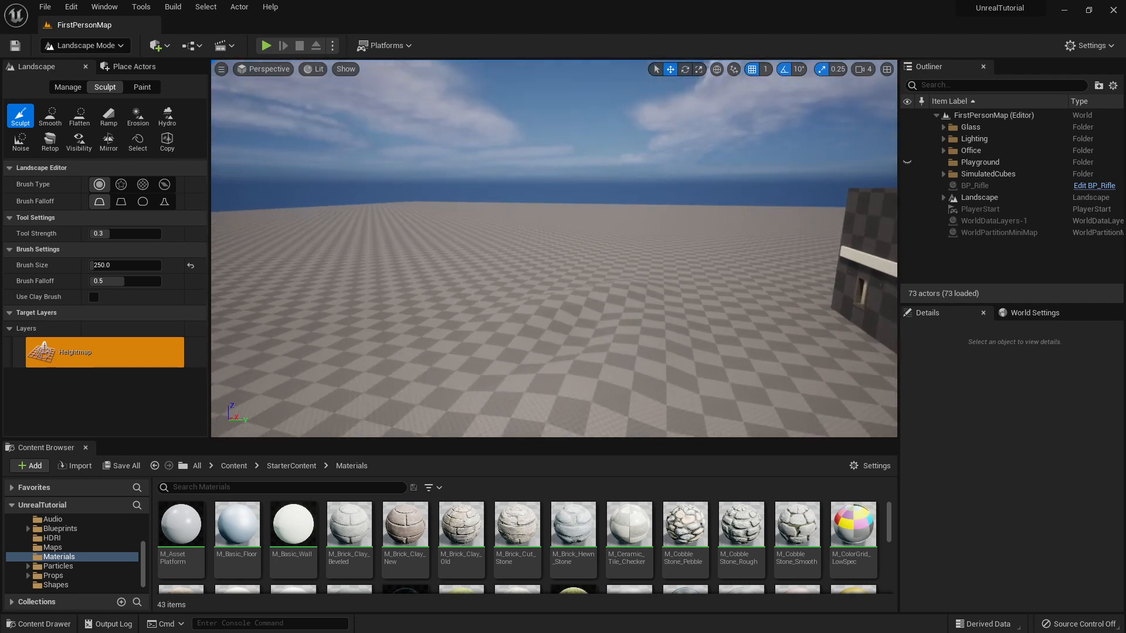
{"action": "right_click_drag", "start_coordinate": [799, 431], "coordinate": [768, 419]}
{"action": "right_click_drag", "start_coordinate": [610, 317], "coordinate": [638, 334]}
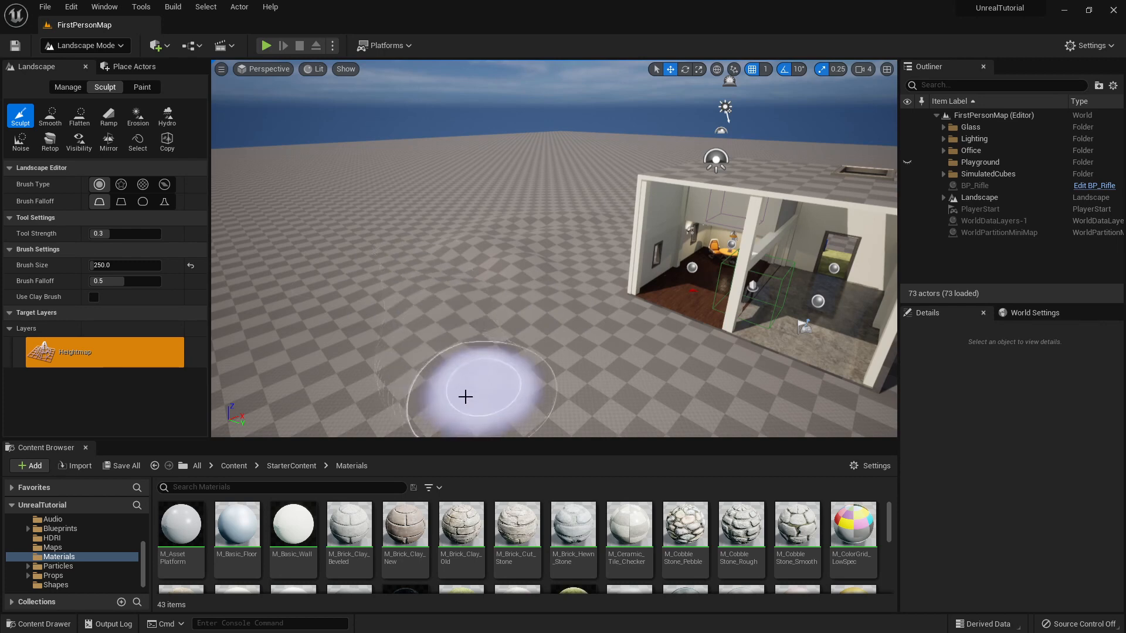
{"action": "mouse_move", "coordinate": [395, 294]}
{"action": "left_mouse_down"}
{"action": "mouse_move", "coordinate": [365, 304]}
{"action": "mouse_move", "coordinate": [366, 357]}
{"action": "mouse_move", "coordinate": [438, 307]}
{"action": "mouse_move", "coordinate": [296, 321]}
{"action": "mouse_move", "coordinate": [409, 296]}
{"action": "left_mouse_up"}
{"action": "mouse_move", "coordinate": [410, 296]}
{"action": "right_mouse_down"}
{"action": "mouse_move", "coordinate": [434, 300]}
{"action": "mouse_move", "coordinate": [463, 352]}
{"action": "mouse_move", "coordinate": [453, 317]}
{"action": "right_mouse_up"}
{"action": "mouse_move", "coordinate": [452, 317]}
{"action": "left_mouse_down"}
{"action": "mouse_move", "coordinate": [606, 282]}
{"action": "mouse_move", "coordinate": [578, 319]}
{"action": "left_mouse_up"}
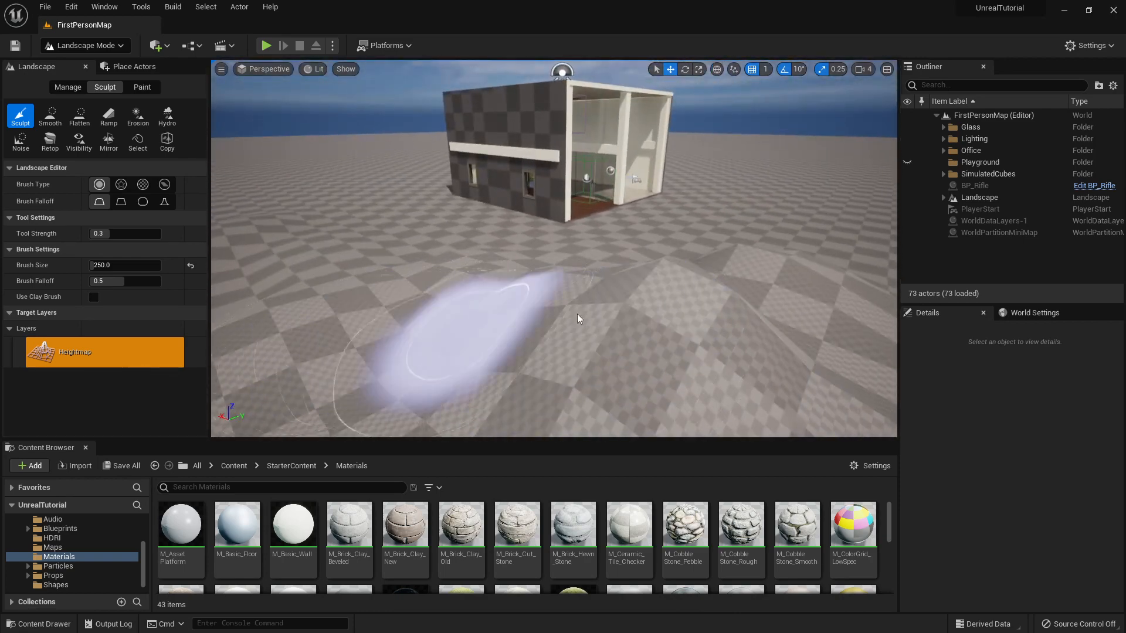
- Extend the small mounds into an uneven ridge running past the building's open front
{"action": "mouse_move", "coordinate": [608, 295]}
{"action": "right_mouse_down"}
{"action": "mouse_move", "coordinate": [618, 296]}
{"action": "mouse_move", "coordinate": [608, 294]}
{"action": "right_mouse_up"}
{"action": "mouse_move", "coordinate": [608, 294]}
{"action": "left_mouse_down"}
{"action": "mouse_move", "coordinate": [480, 296]}
{"action": "mouse_move", "coordinate": [623, 332]}
{"action": "mouse_move", "coordinate": [407, 311]}
{"action": "mouse_move", "coordinate": [483, 381]}
{"action": "mouse_move", "coordinate": [395, 390]}
{"action": "left_mouse_up"}
{"action": "right_click_drag", "start_coordinate": [395, 390], "coordinate": [603, 327]}
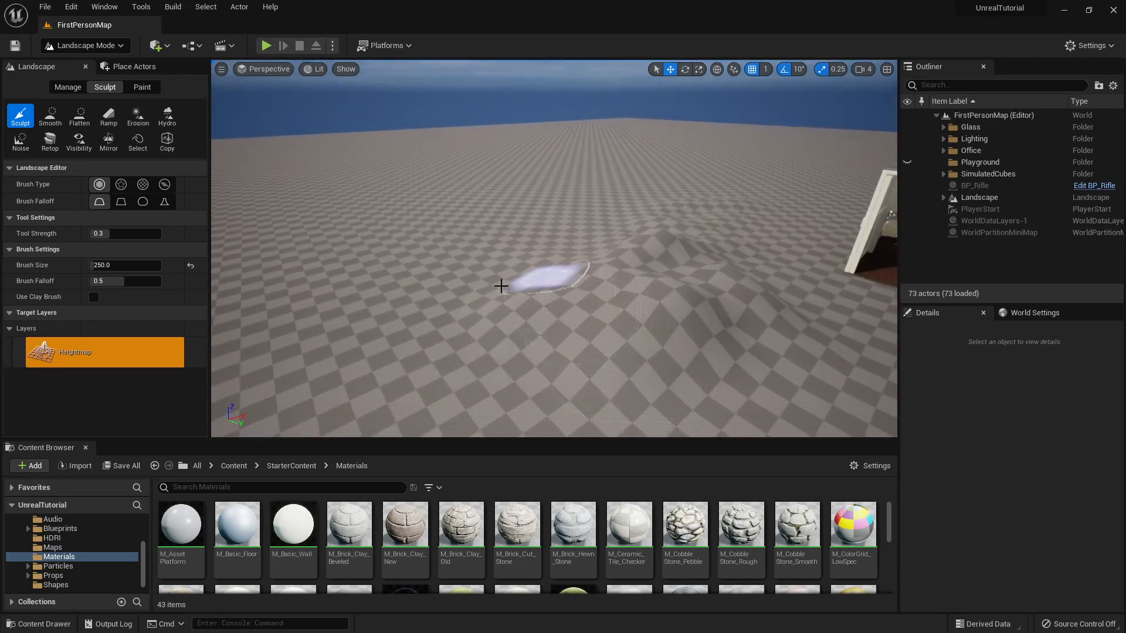
{"action": "mouse_move", "coordinate": [500, 286]}
{"action": "left_mouse_down"}
{"action": "mouse_move", "coordinate": [516, 381]}
{"action": "mouse_move", "coordinate": [516, 360]}
{"action": "mouse_move", "coordinate": [692, 354]}
{"action": "mouse_move", "coordinate": [751, 387]}
{"action": "left_mouse_up"}
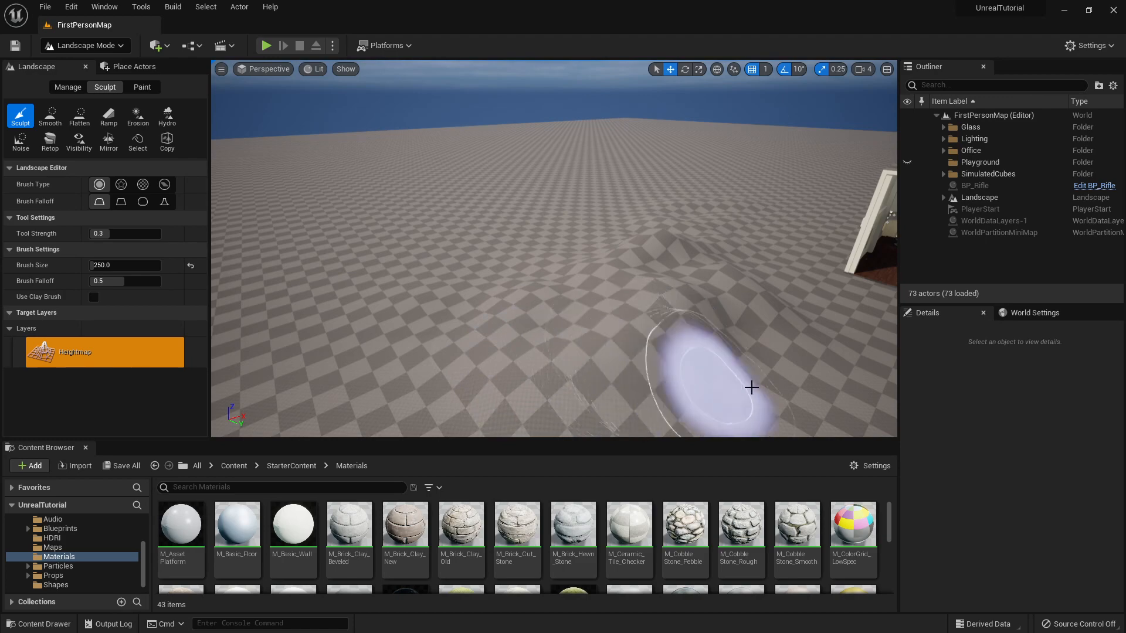
{"action": "mouse_move", "coordinate": [751, 387]}
{"action": "right_mouse_down"}
{"action": "mouse_move", "coordinate": [598, 337]}
{"action": "mouse_move", "coordinate": [663, 358]}
{"action": "right_mouse_up"}
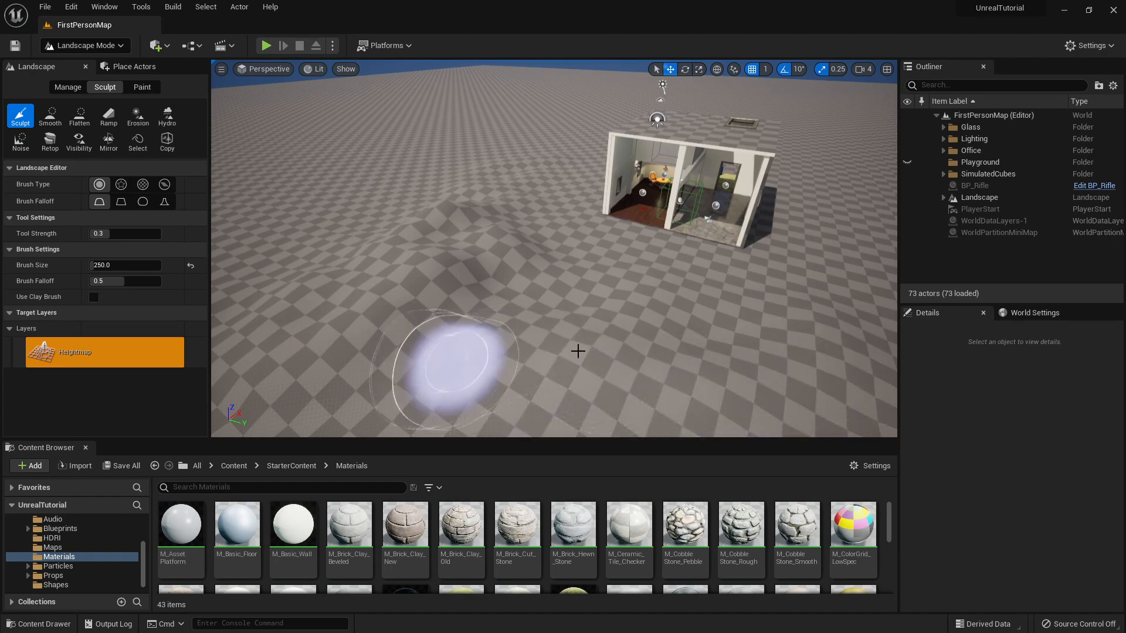
{"action": "mouse_move", "coordinate": [572, 358]}
{"action": "right_mouse_down"}
{"action": "mouse_move", "coordinate": [464, 352]}
{"action": "mouse_move", "coordinate": [451, 310]}
{"action": "right_mouse_up"}
{"action": "key", "text": "d"}
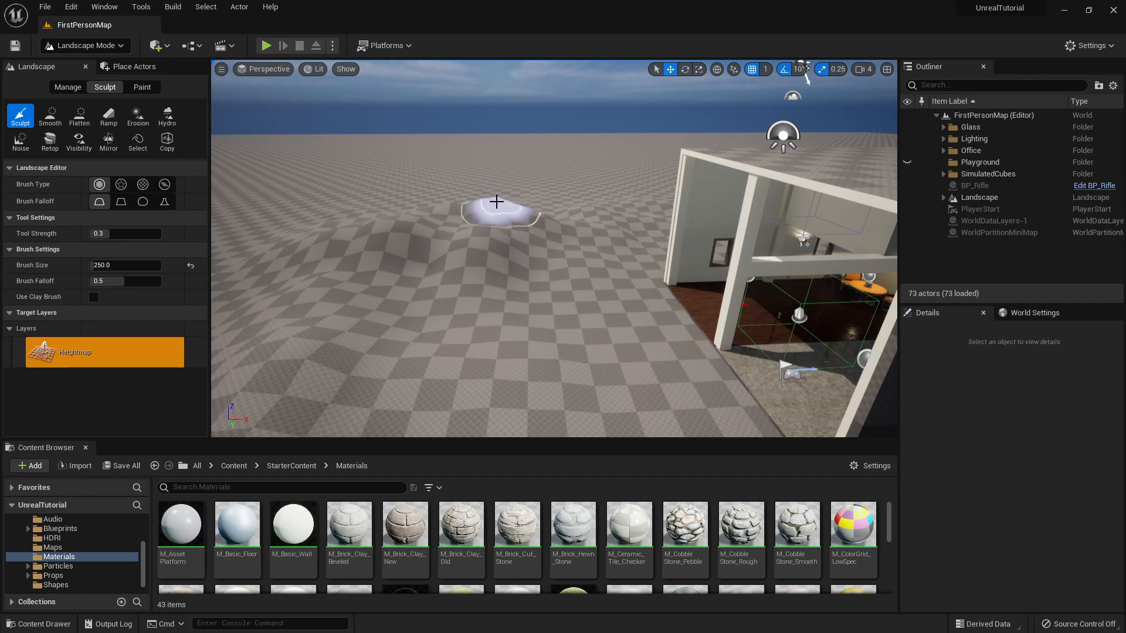
{"action": "right_click_drag", "start_coordinate": [638, 245], "coordinate": [607, 267]}
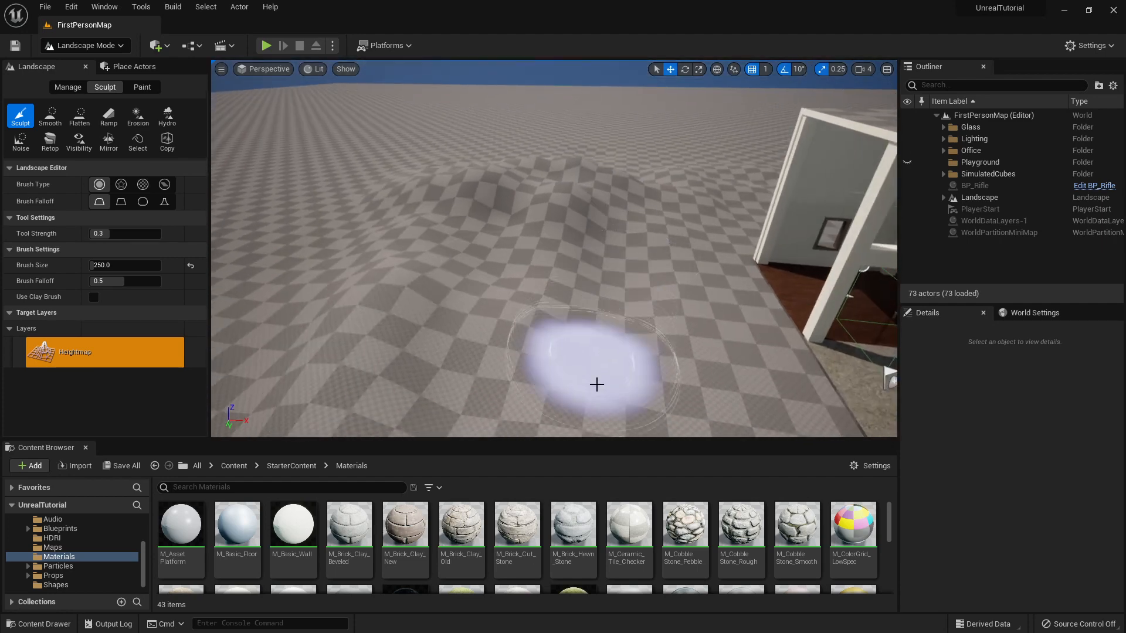
{"action": "mouse_move", "coordinate": [599, 353]}
{"action": "left_mouse_down"}
{"action": "mouse_move", "coordinate": [553, 251]}
{"action": "mouse_move", "coordinate": [516, 377]}
{"action": "mouse_move", "coordinate": [579, 299]}
{"action": "mouse_move", "coordinate": [545, 318]}
{"action": "mouse_move", "coordinate": [552, 359]}
{"action": "left_mouse_up"}
{"action": "right_click_drag", "start_coordinate": [551, 359], "coordinate": [616, 358]}
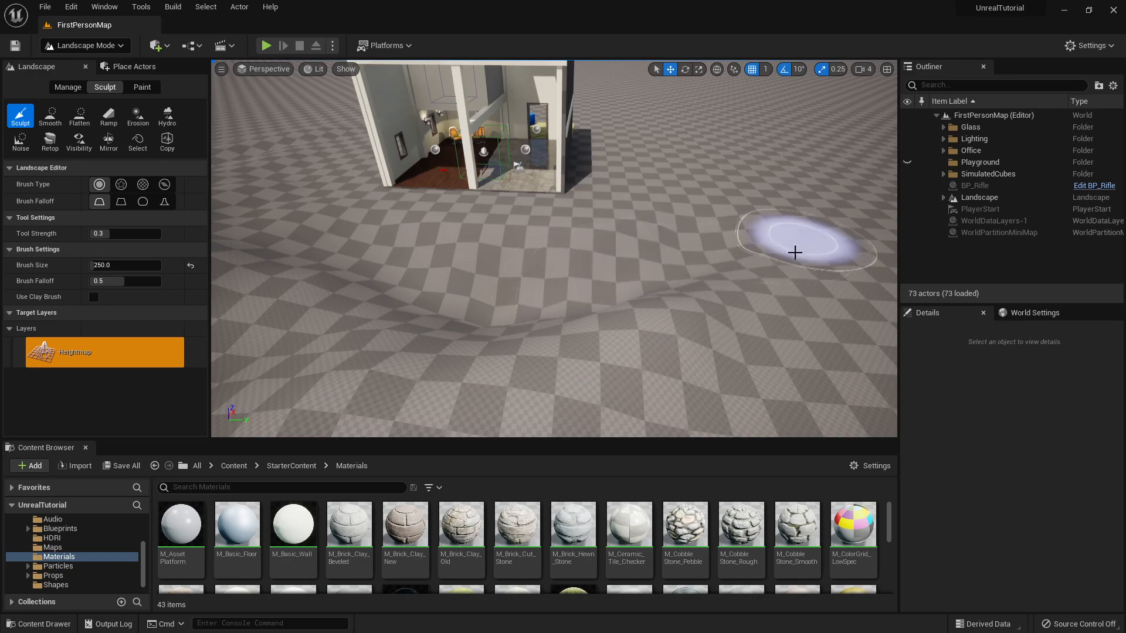
- Set the sculpting brush size to 2048
{"action": "right_click_drag", "start_coordinate": [540, 252], "coordinate": [402, 237]}
{"action": "key", "text": "s"}
{"action": "key", "text": "w"}
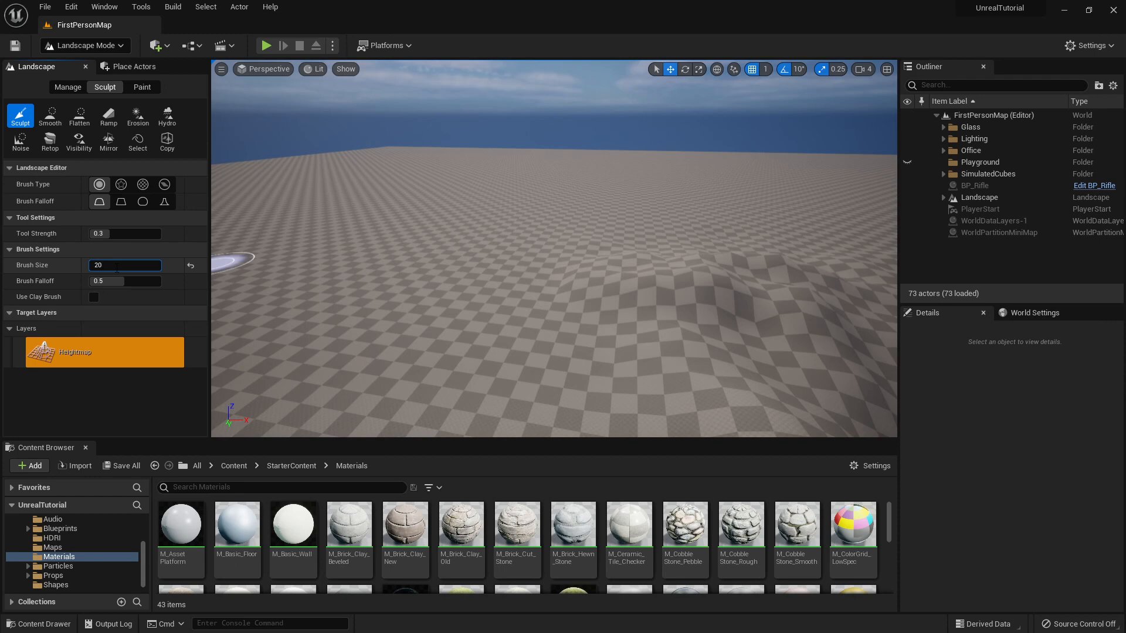
{"action": "key", "text": "Tab"}
- Raise large hills in the distance beyond the small mounds with the 2048 brush
{"action": "right_click_drag", "start_coordinate": [493, 189], "coordinate": [381, 186]}
{"action": "left_click_drag", "start_coordinate": [448, 226], "coordinate": [647, 186]}
{"action": "right_click_drag", "start_coordinate": [647, 187], "coordinate": [742, 187]}
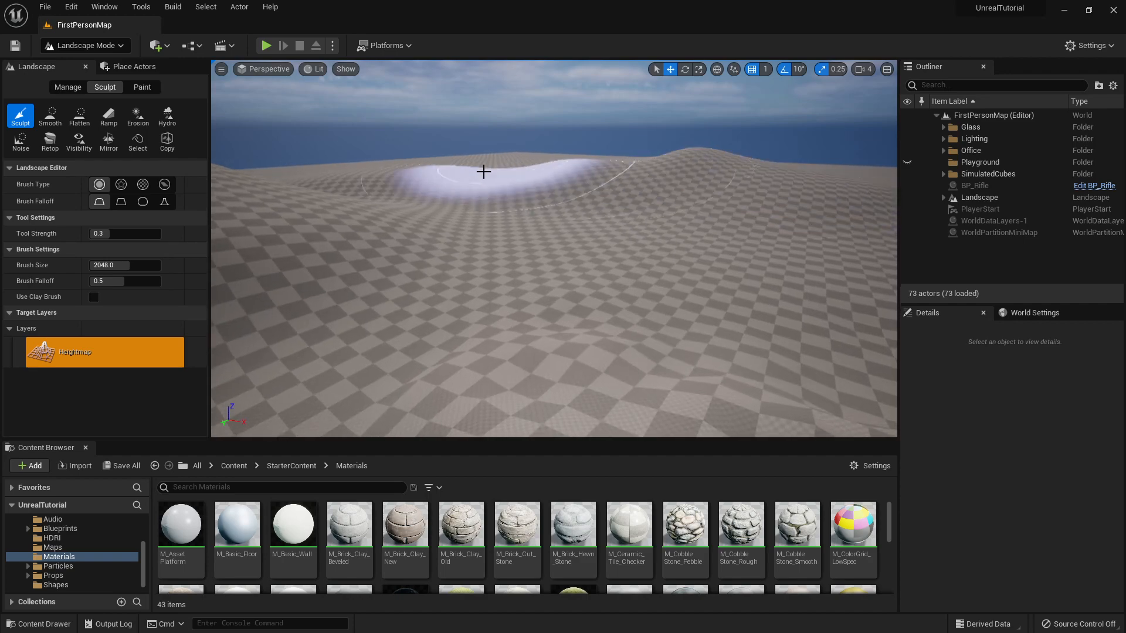
{"action": "left_click_drag", "start_coordinate": [411, 180], "coordinate": [744, 204]}
{"action": "mouse_move", "coordinate": [745, 204]}
{"action": "right_mouse_down"}
{"action": "mouse_move", "coordinate": [844, 196]}
{"action": "mouse_move", "coordinate": [865, 237]}
{"action": "mouse_move", "coordinate": [672, 177]}
{"action": "right_mouse_up"}
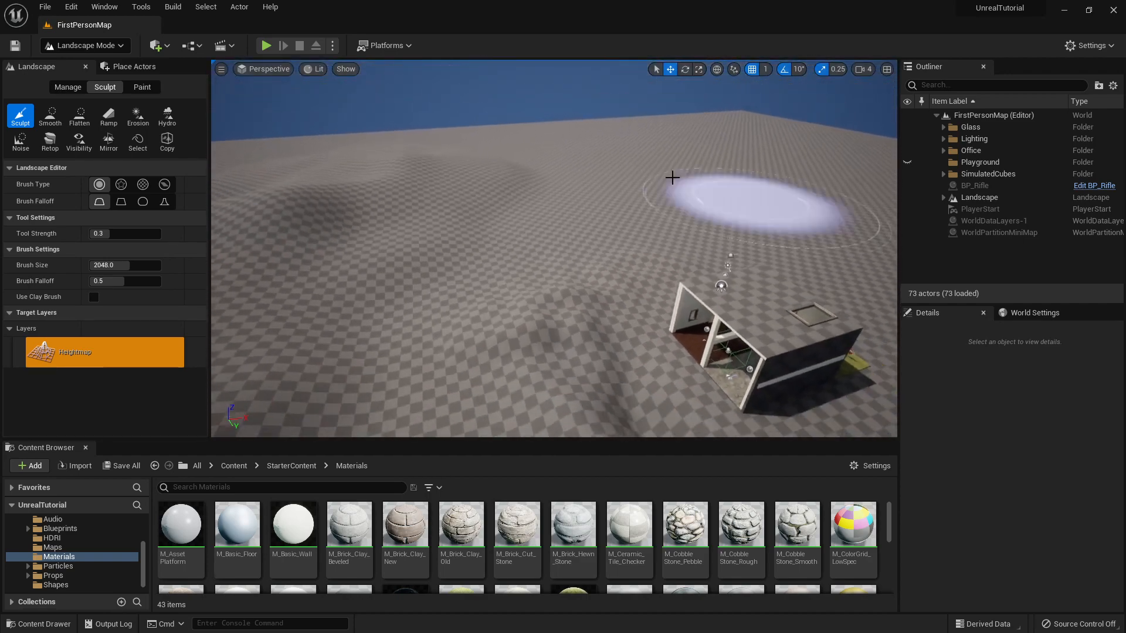
- Sculpt more large hills across the remaining flat terrain around the building
{"action": "right_click_drag", "start_coordinate": [851, 202], "coordinate": [888, 199]}
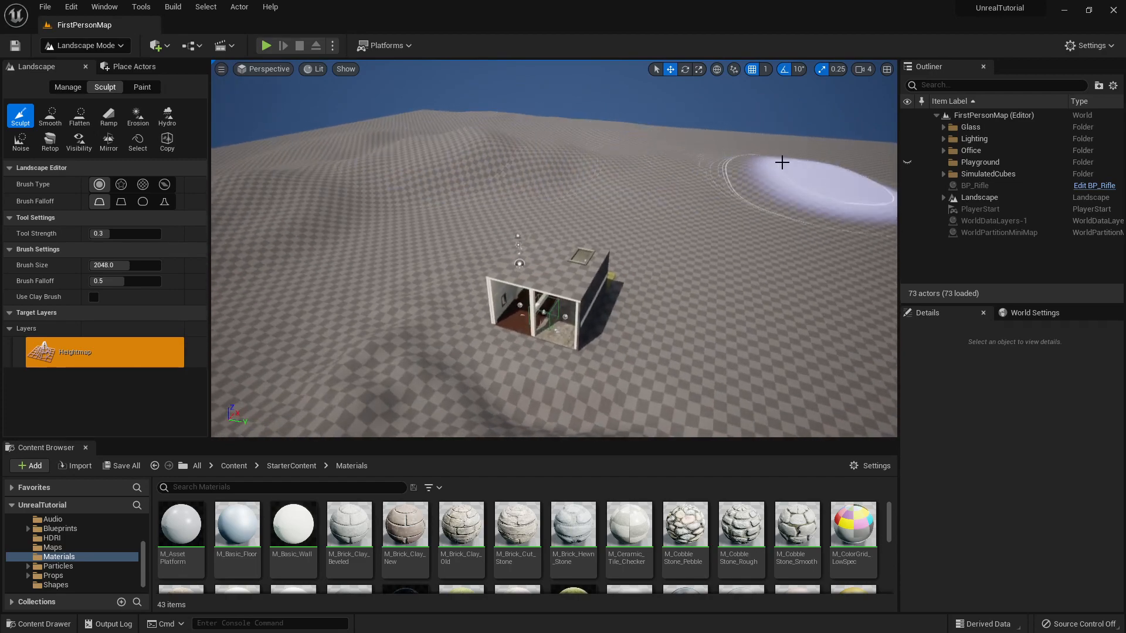
{"action": "right_click_drag", "start_coordinate": [807, 231], "coordinate": [879, 231]}
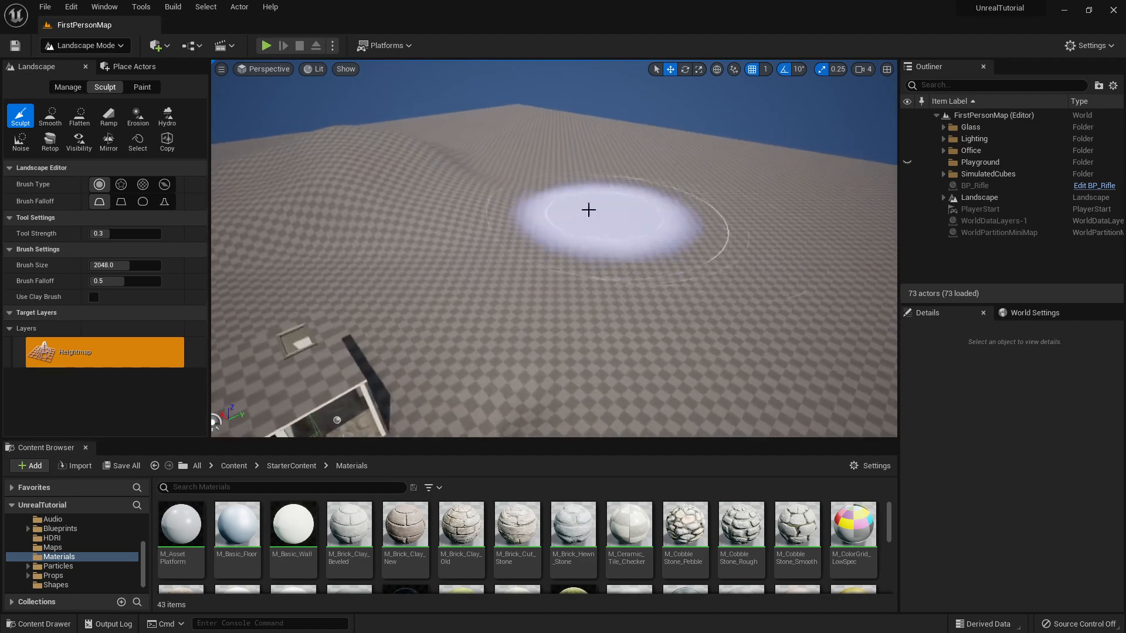
{"action": "right_click_drag", "start_coordinate": [836, 270], "coordinate": [755, 254]}
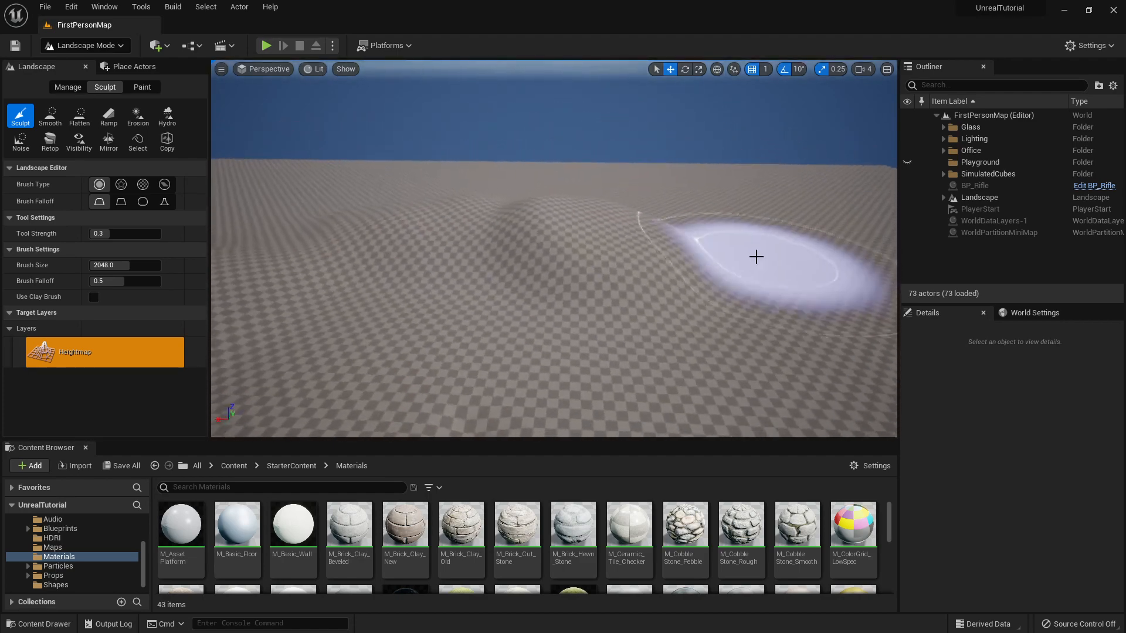
{"action": "right_click_drag", "start_coordinate": [598, 231], "coordinate": [774, 231]}
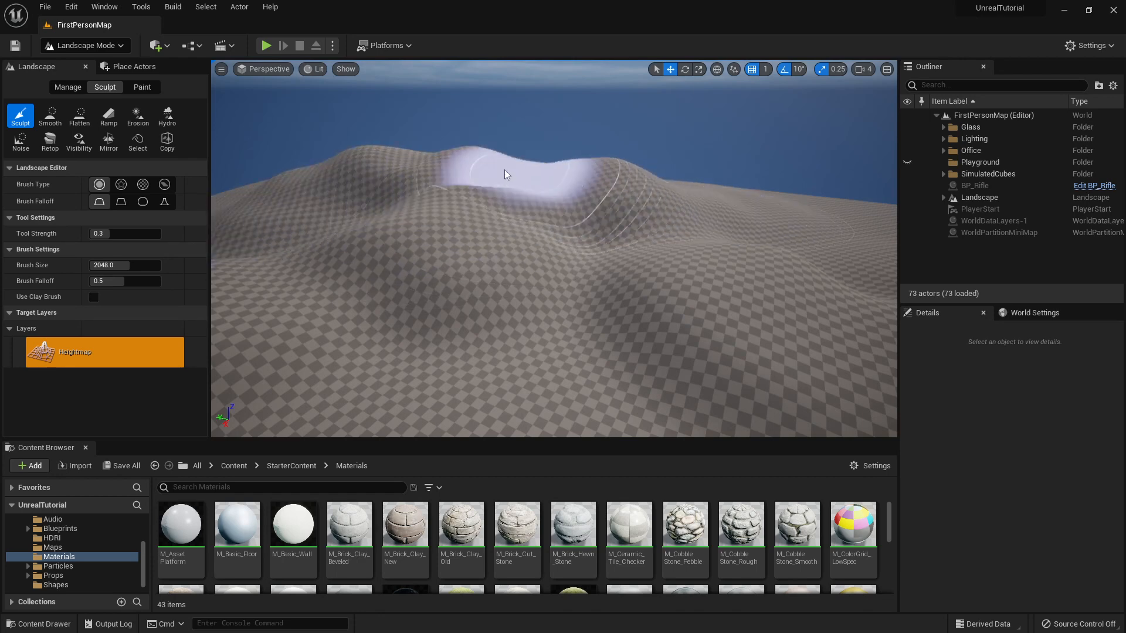
- Build up the surrounding hills into taller mountains with further large sculpting strokes
{"action": "mouse_move", "coordinate": [504, 170]}
{"action": "left_mouse_down"}
{"action": "mouse_move", "coordinate": [275, 191]}
{"action": "mouse_move", "coordinate": [501, 188]}
{"action": "left_mouse_up"}
{"action": "right_click_drag", "start_coordinate": [543, 166], "coordinate": [352, 167]}
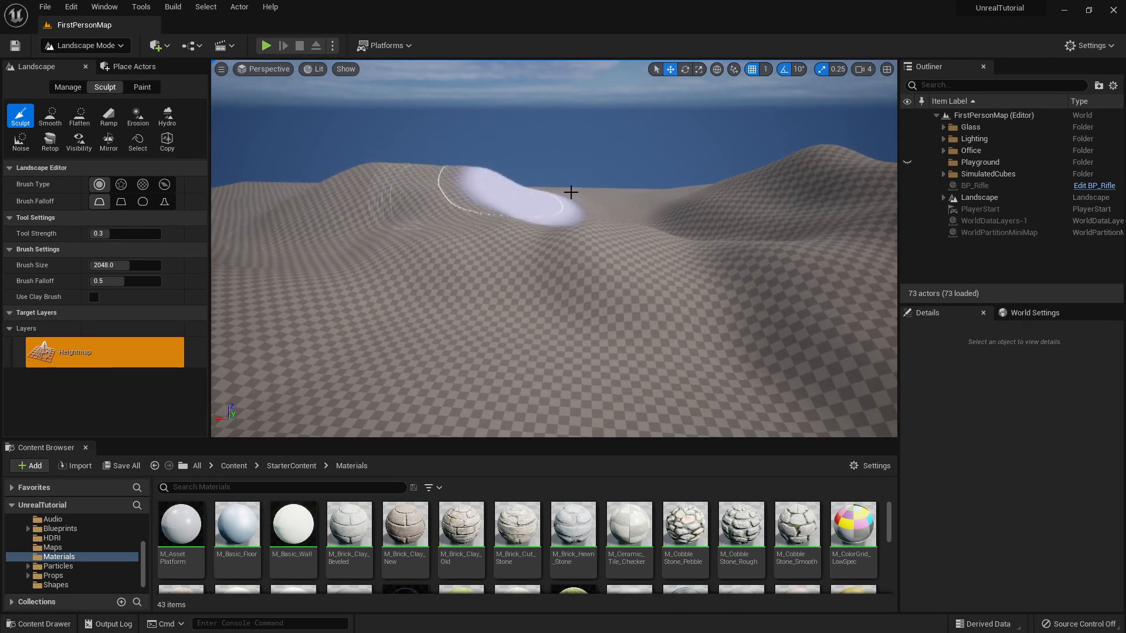
{"action": "mouse_move", "coordinate": [399, 184]}
{"action": "left_mouse_down"}
{"action": "mouse_move", "coordinate": [595, 194]}
{"action": "mouse_move", "coordinate": [264, 193]}
{"action": "mouse_move", "coordinate": [352, 192]}
{"action": "left_mouse_up"}
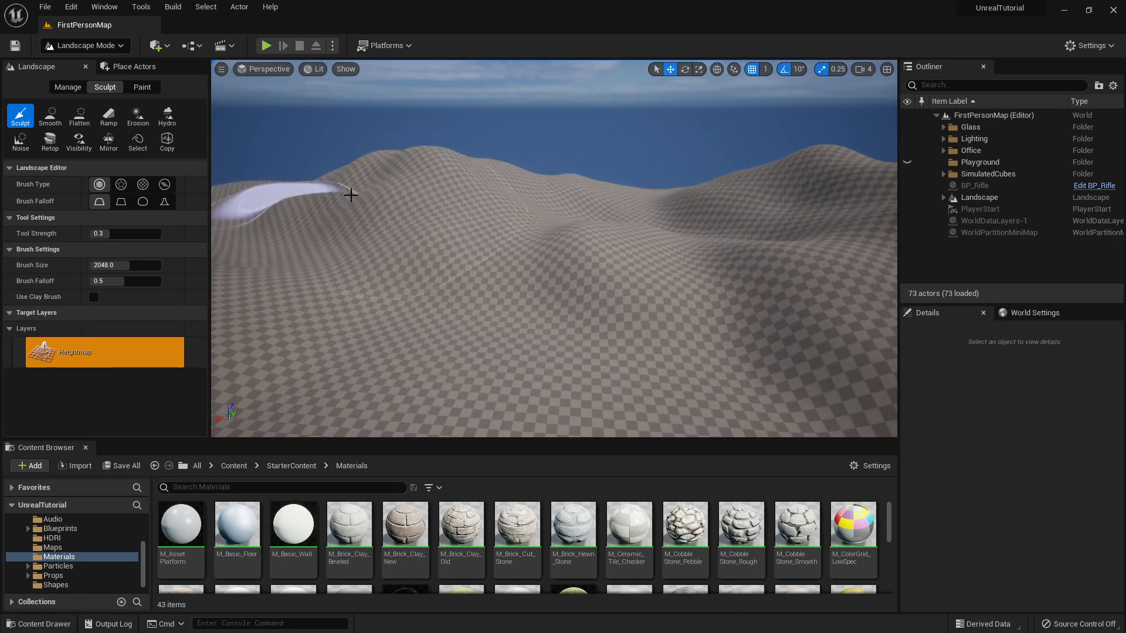
{"action": "right_click_drag", "start_coordinate": [352, 191], "coordinate": [410, 193]}
{"action": "right_click_drag", "start_coordinate": [605, 175], "coordinate": [626, 165]}
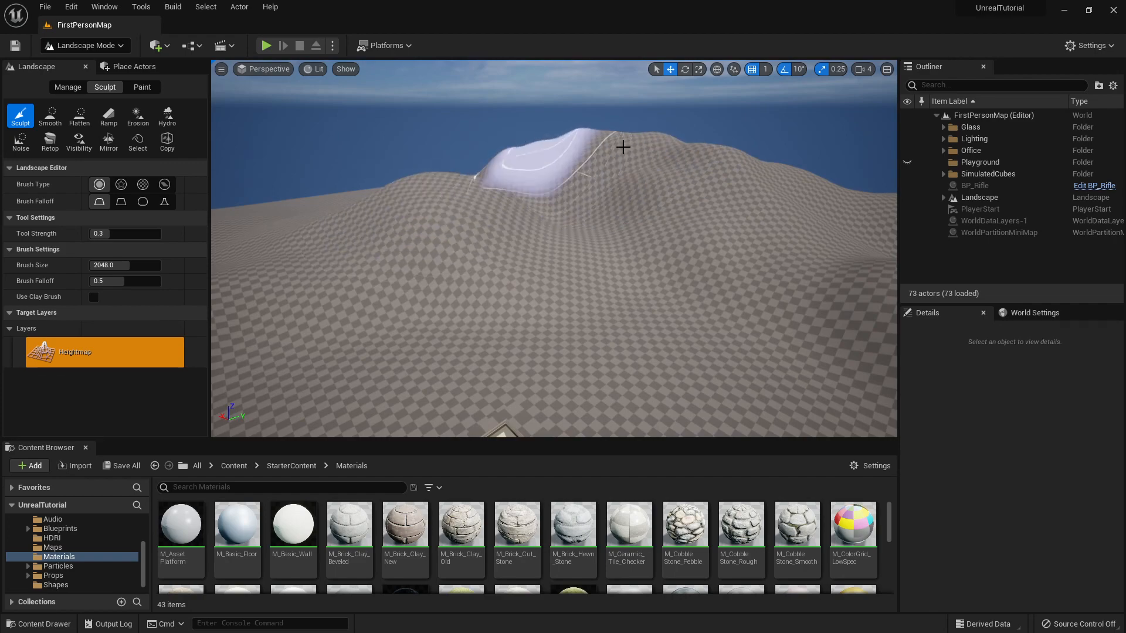
{"action": "mouse_move", "coordinate": [772, 184]}
{"action": "right_mouse_down"}
{"action": "mouse_move", "coordinate": [756, 235]}
{"action": "mouse_move", "coordinate": [684, 209]}
{"action": "right_mouse_up"}
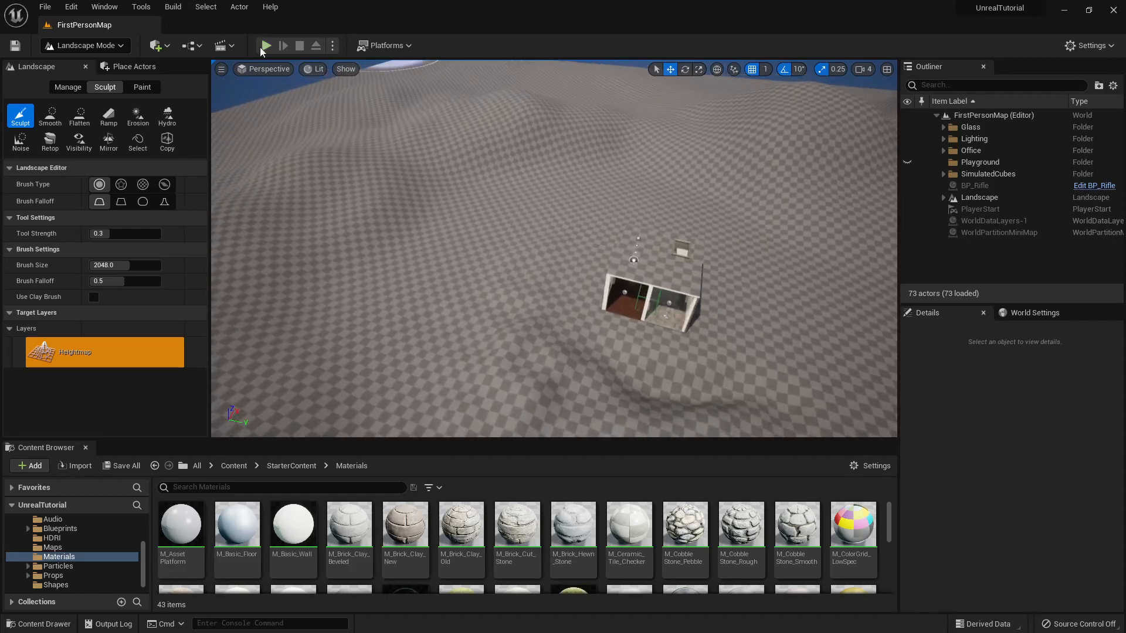
- Play-test the level by walking through the building and out towards the sculpted hills, and end the play session
{"action": "left_click", "coordinate": [270, 43]}
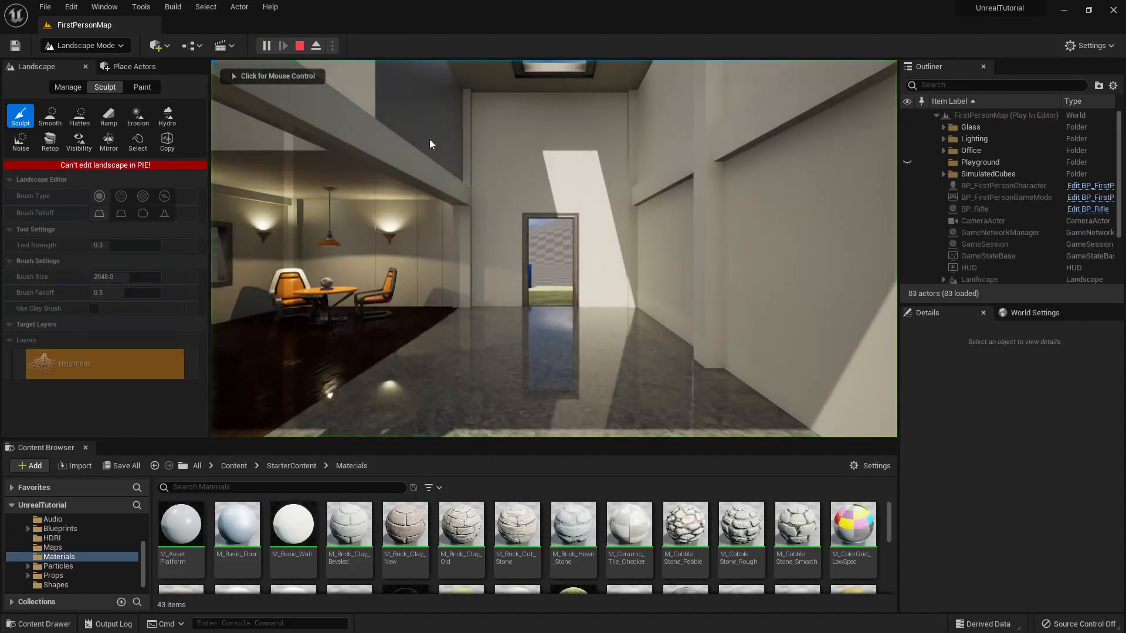
{"action": "key", "text": "w"}
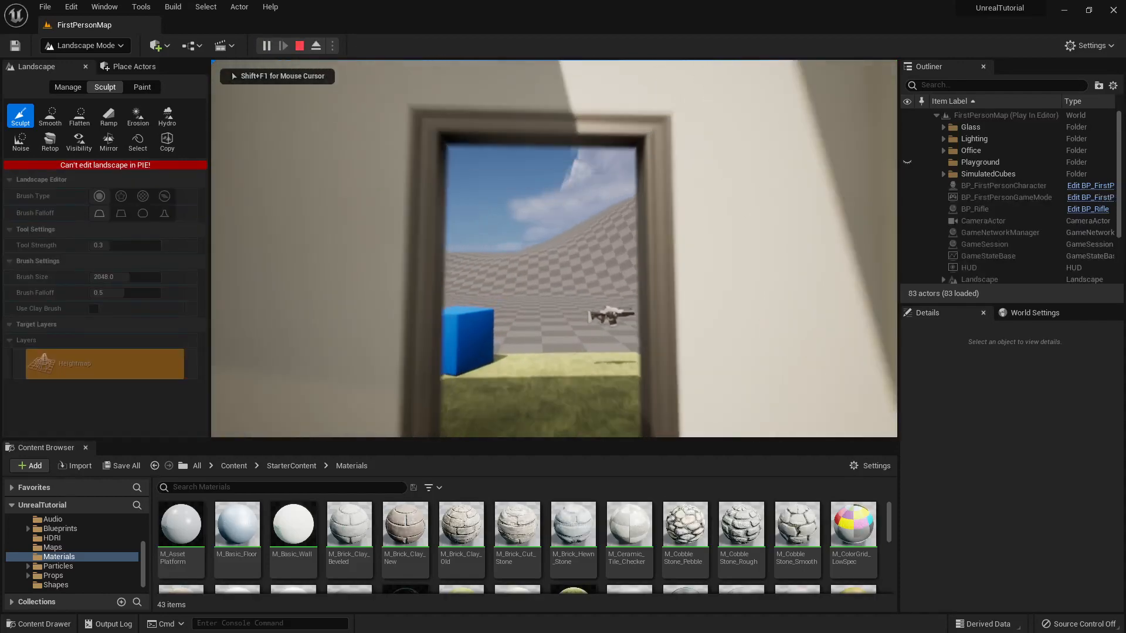
{"action": "key", "text": "w"}
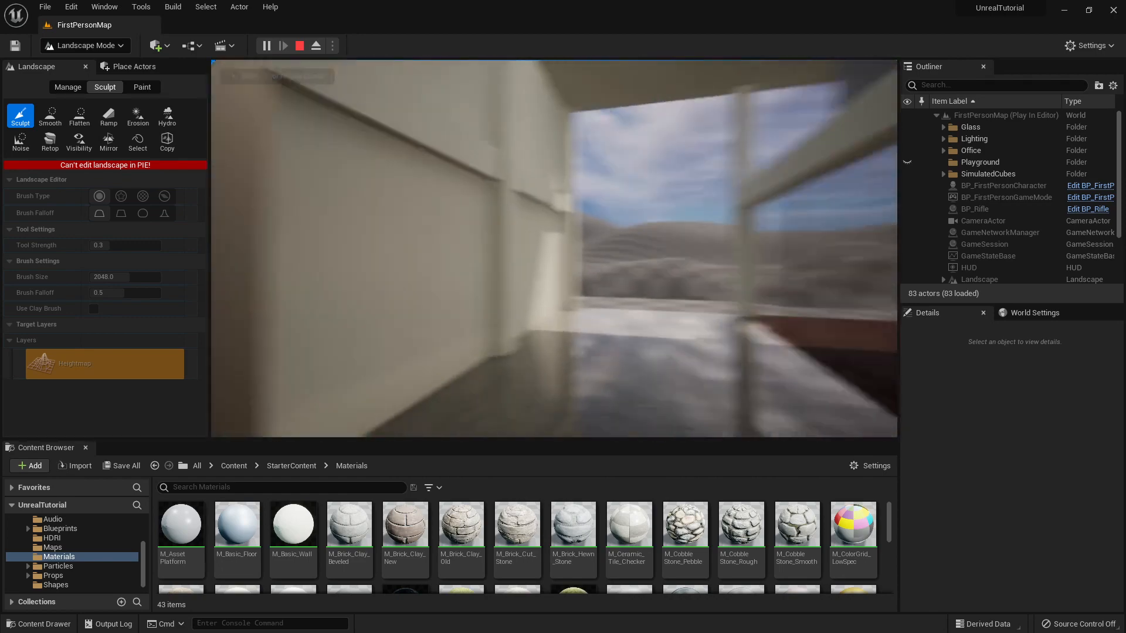
{"action": "key", "text": "w"}
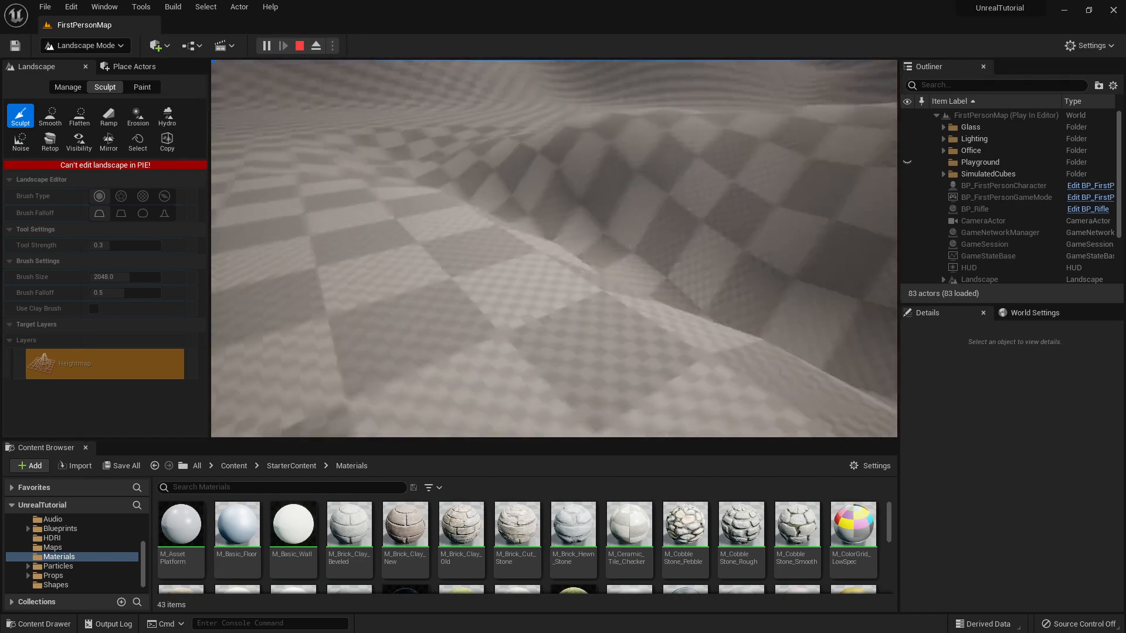
{"action": "key", "text": "s"}
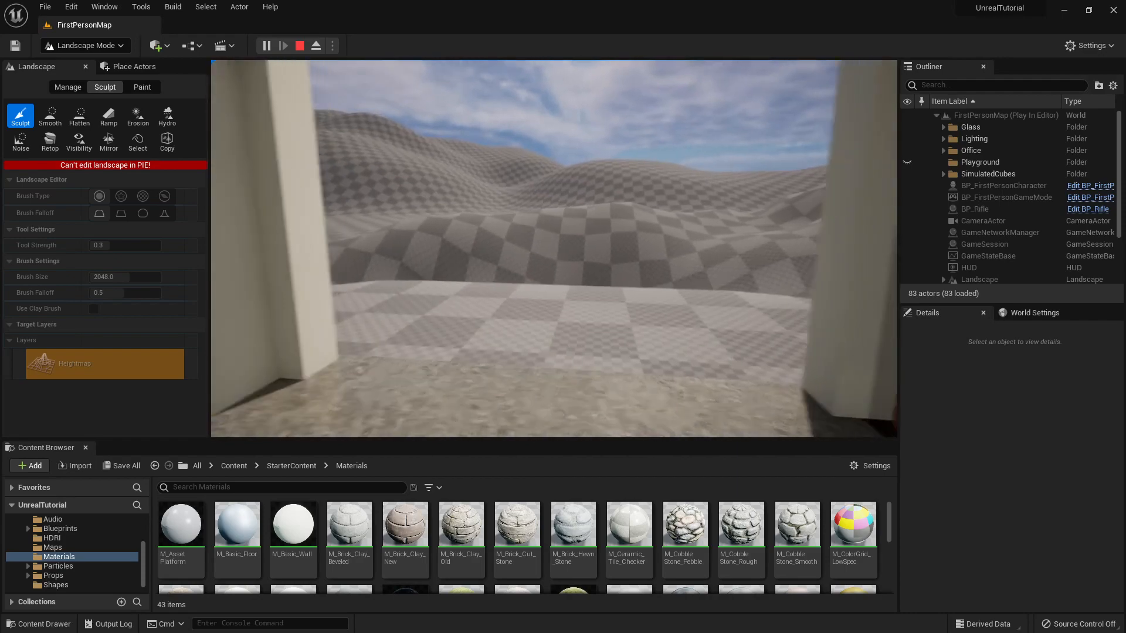
{"action": "key", "text": "Escape"}
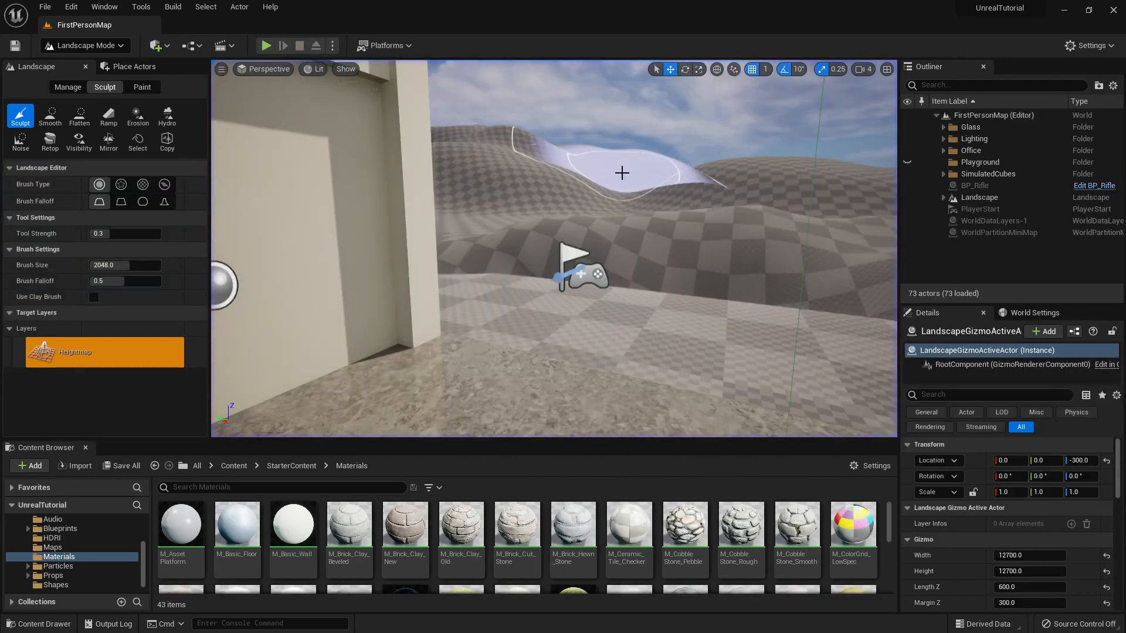
- Examine the building and the surrounding sculpted hills from several angles outside
{"action": "key", "text": "w"}
{"action": "mouse_move", "coordinate": [554, 249]}
{"action": "right_mouse_down"}
{"action": "mouse_move", "coordinate": [578, 249]}
{"action": "mouse_move", "coordinate": [389, 305]}
{"action": "mouse_move", "coordinate": [331, 276]}
{"action": "mouse_move", "coordinate": [681, 268]}
{"action": "right_mouse_up"}
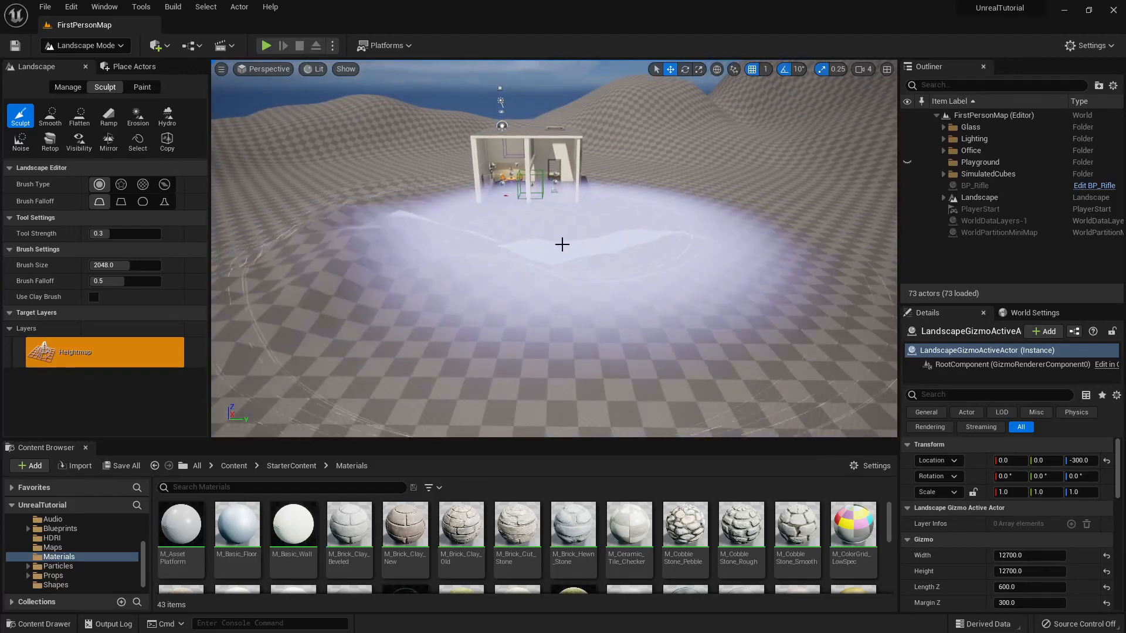
{"action": "key", "text": "w"}
{"action": "mouse_move", "coordinate": [562, 244]}
{"action": "right_mouse_down"}
{"action": "mouse_move", "coordinate": [630, 235]}
{"action": "mouse_move", "coordinate": [623, 221]}
{"action": "right_mouse_up"}
{"action": "key", "text": "s"}
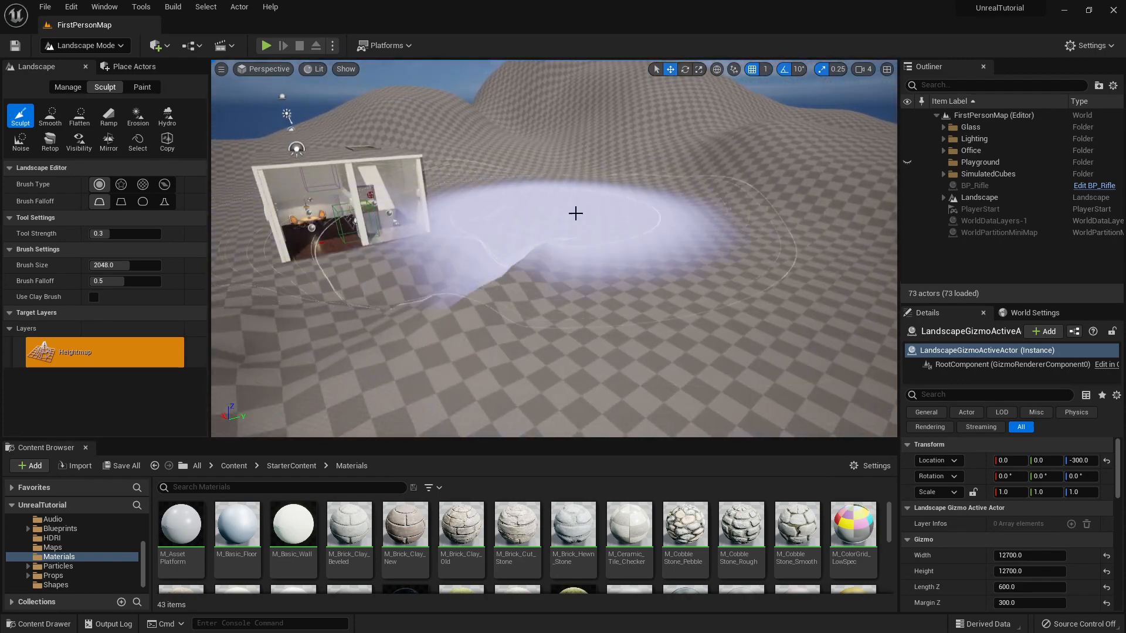
{"action": "right_click_drag", "start_coordinate": [618, 234], "coordinate": [528, 233]}
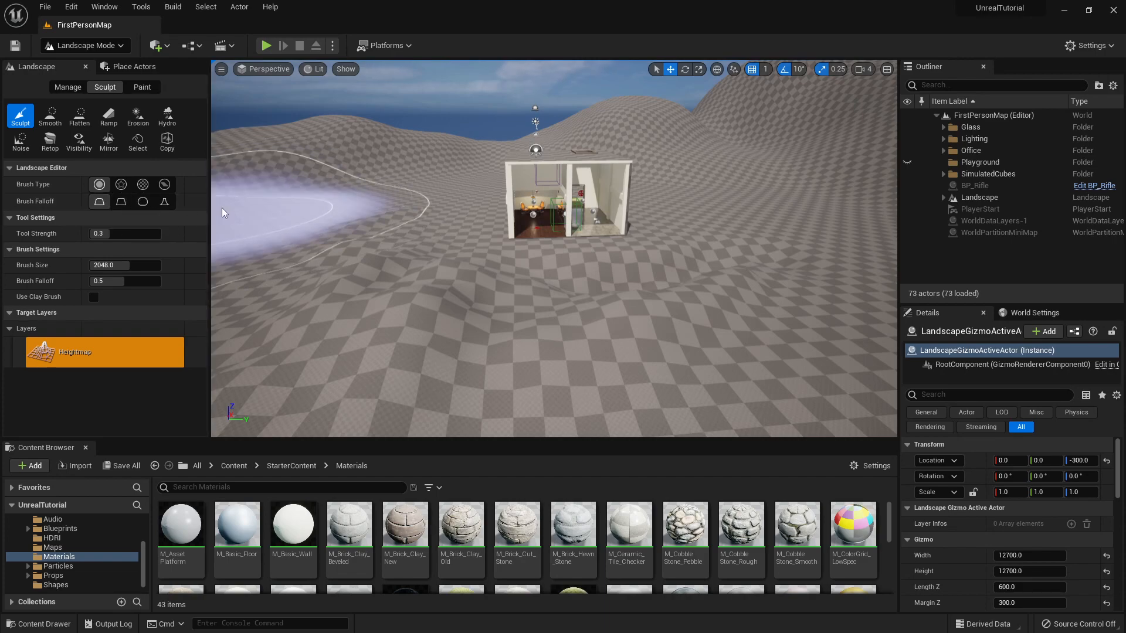
{"action": "right_click_drag", "start_coordinate": [222, 207], "coordinate": [170, 209]}
{"action": "mouse_move", "coordinate": [478, 252]}
{"action": "right_mouse_down"}
{"action": "mouse_move", "coordinate": [370, 213]}
{"action": "mouse_move", "coordinate": [549, 268]}
{"action": "mouse_move", "coordinate": [254, 207]}
{"action": "right_mouse_up"}
- Sculpt test hills on the outer terrain with the linear and spherical brush falloffs
{"action": "key", "text": "w"}
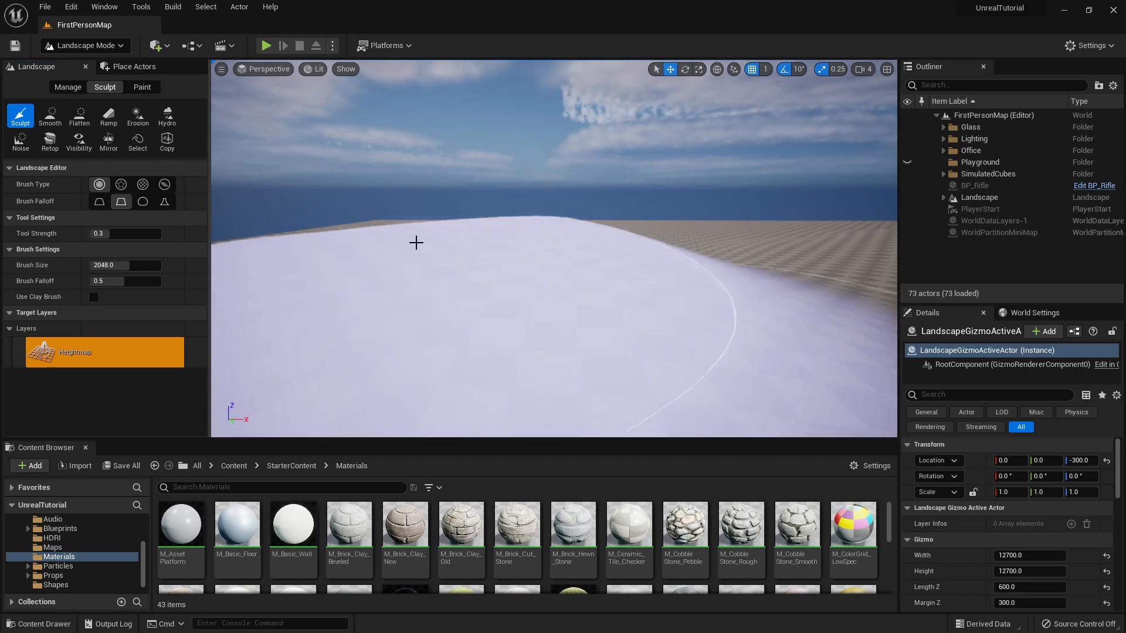
{"action": "key", "text": "s"}
{"action": "right_click_drag", "start_coordinate": [489, 237], "coordinate": [490, 259]}
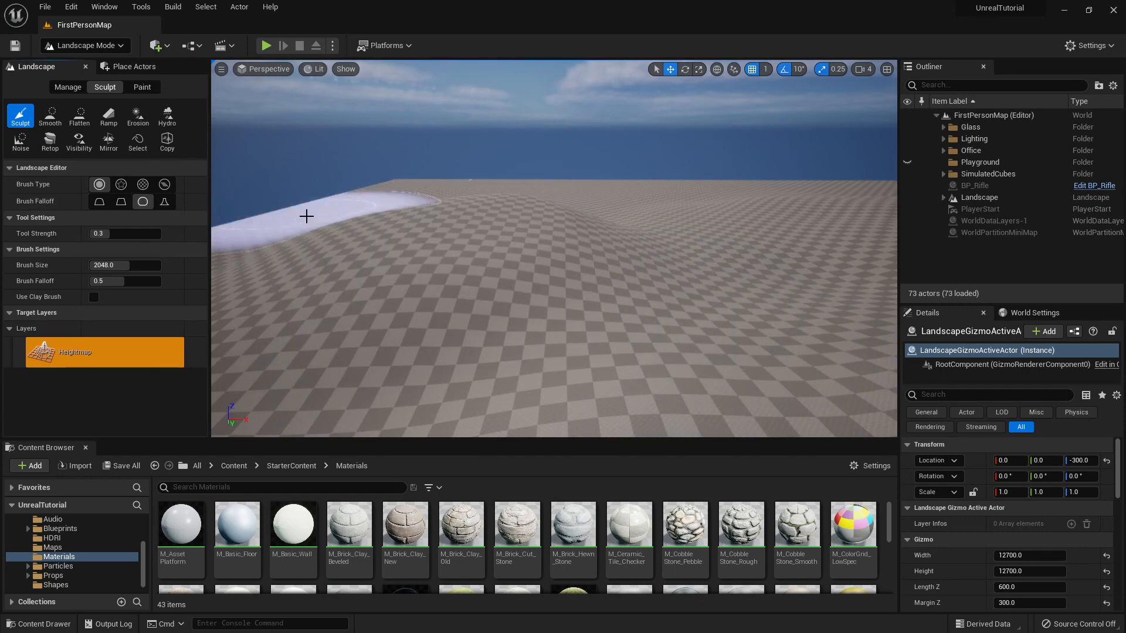
{"action": "left_click_drag", "start_coordinate": [306, 217], "coordinate": [359, 220]}
{"action": "mouse_move", "coordinate": [495, 205]}
{"action": "right_mouse_down"}
{"action": "mouse_move", "coordinate": [497, 214]}
{"action": "mouse_move", "coordinate": [492, 206]}
{"action": "right_mouse_up"}
- Set the brush falloff to the pointed tip shape and raise a steep peak on the outer terrain
{"action": "left_click", "coordinate": [168, 203]}
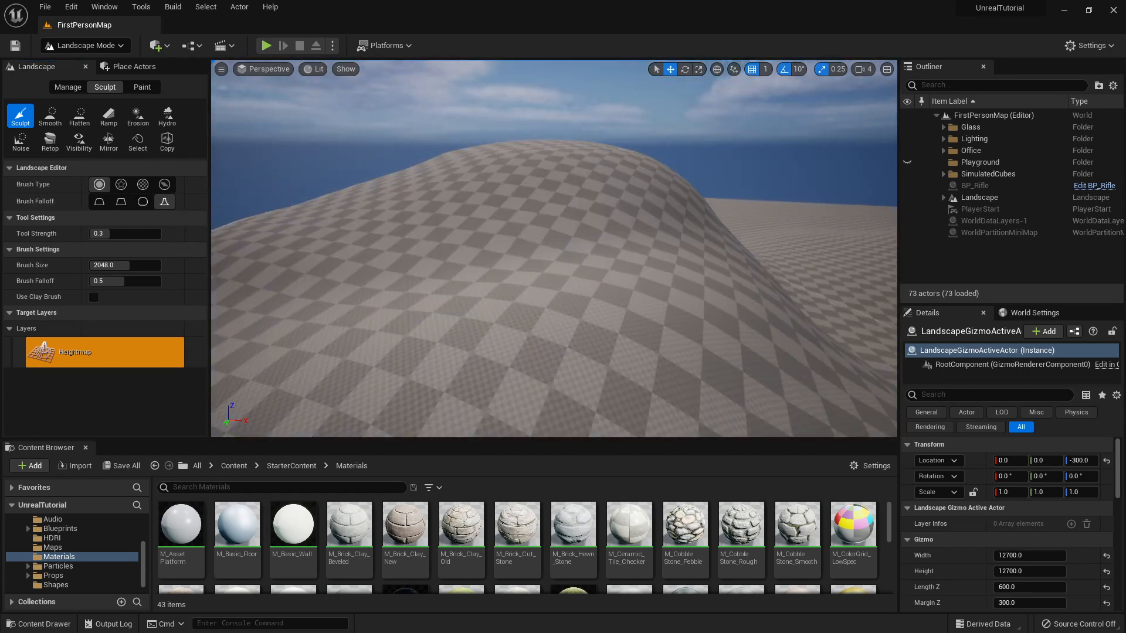
{"action": "right_click", "coordinate": [576, 211]}
{"action": "mouse_move", "coordinate": [510, 181]}
{"action": "left_mouse_down"}
{"action": "mouse_move", "coordinate": [497, 157]}
{"action": "mouse_move", "coordinate": [658, 119]}
{"action": "left_mouse_up"}
{"action": "mouse_move", "coordinate": [658, 120]}
{"action": "right_mouse_down"}
{"action": "mouse_move", "coordinate": [578, 125]}
{"action": "mouse_move", "coordinate": [741, 121]}
{"action": "right_mouse_up"}
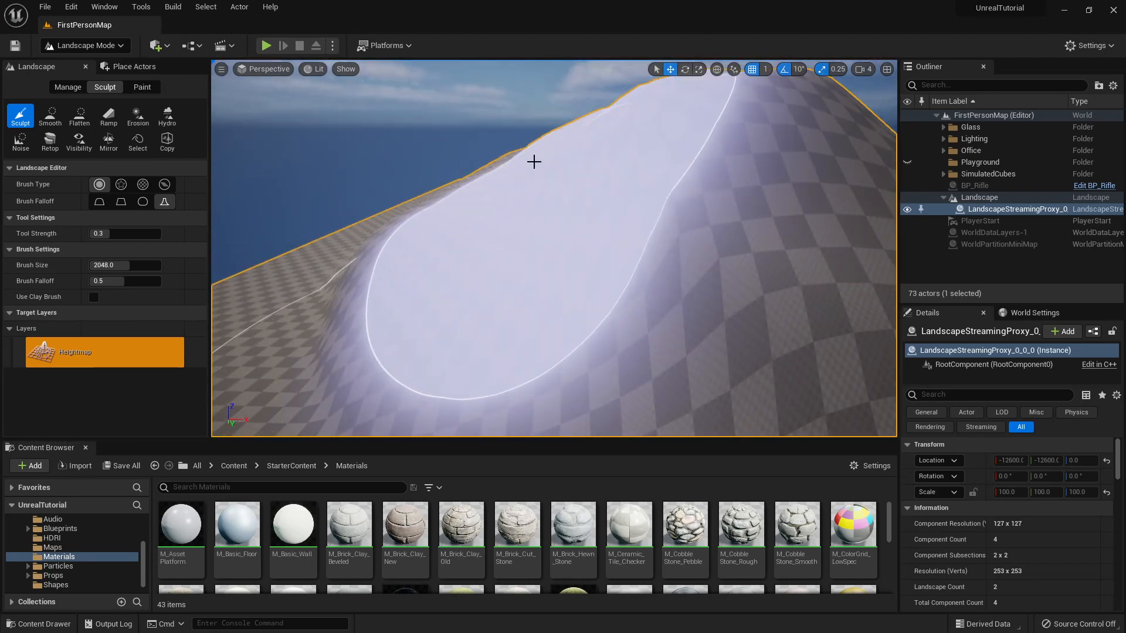
- Undo the last three sculpting strokes on the outer terrain
{"action": "key", "text": "ctrl+z"}
{"action": "key", "text": "ctrl+z"}
{"action": "key", "text": "ctrl+z"}
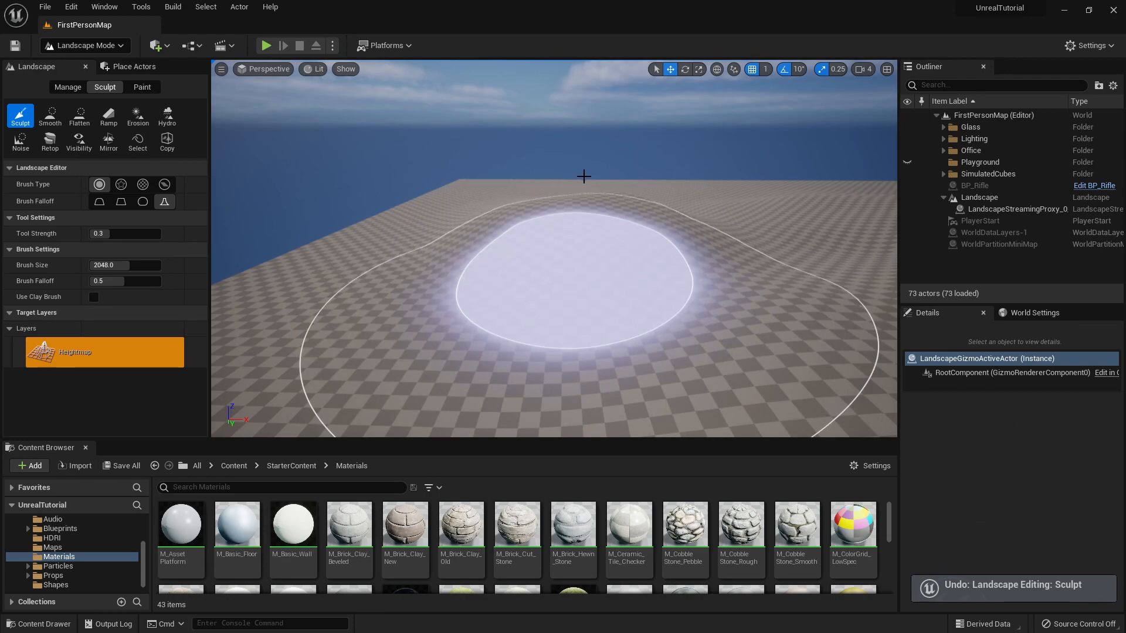
- Enable the clay brush option for sculpting
{"action": "right_click_drag", "start_coordinate": [723, 244], "coordinate": [698, 224]}
{"action": "key", "text": "w"}
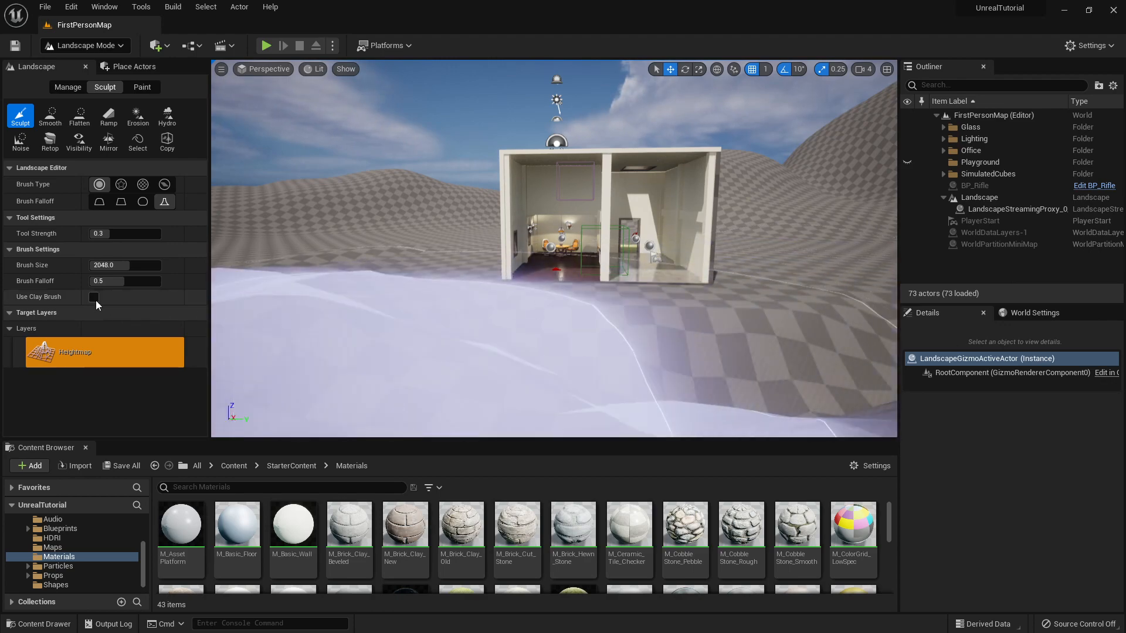
{"action": "left_click", "coordinate": [94, 297]}
{"action": "mouse_move", "coordinate": [410, 264]}
{"action": "right_mouse_down"}
{"action": "mouse_move", "coordinate": [376, 261]}
{"action": "mouse_move", "coordinate": [470, 244]}
{"action": "mouse_move", "coordinate": [492, 264]}
{"action": "mouse_move", "coordinate": [375, 260]}
{"action": "right_mouse_up"}
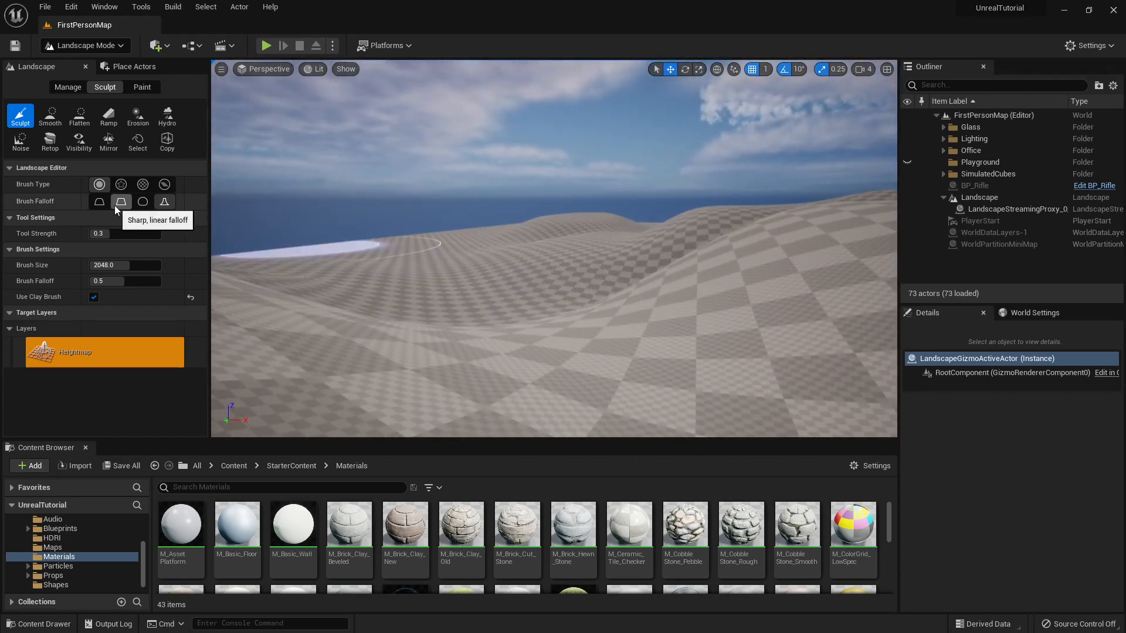
- Set the brush falloff back to smooth and sculpt the terrain beyond the building with the clay brush
{"action": "left_click", "coordinate": [101, 203]}
{"action": "mouse_move", "coordinate": [448, 259]}
{"action": "left_mouse_down"}
{"action": "mouse_move", "coordinate": [462, 245]}
{"action": "mouse_move", "coordinate": [405, 246]}
{"action": "left_mouse_up"}
{"action": "right_click_drag", "start_coordinate": [406, 246], "coordinate": [352, 270]}
{"action": "right_click_drag", "start_coordinate": [505, 214], "coordinate": [588, 202]}
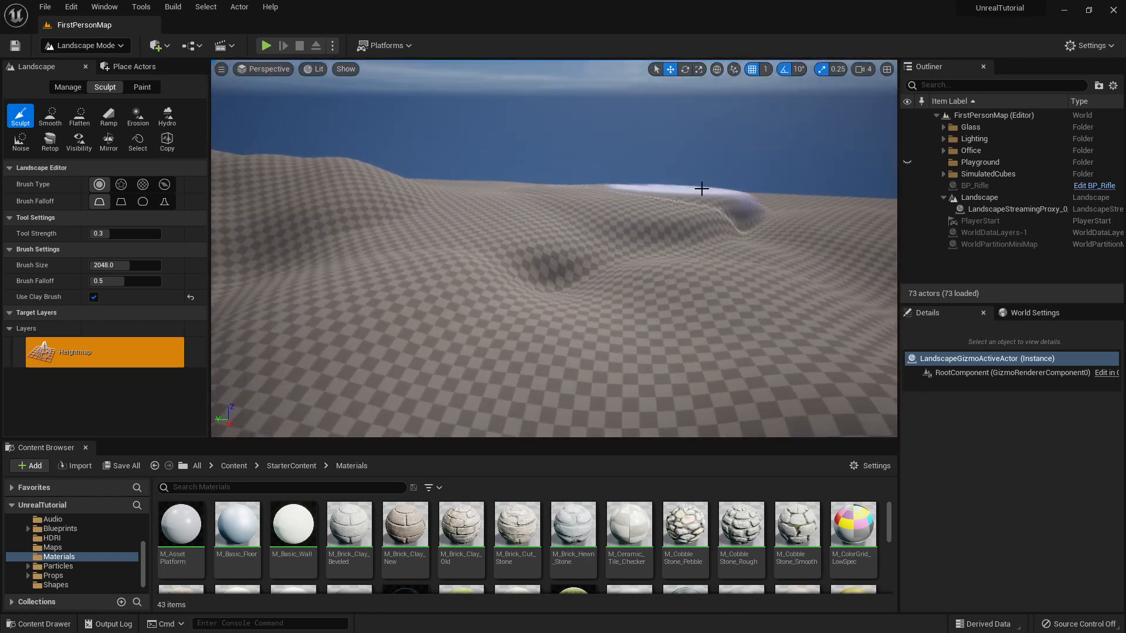
- Build up the distant ridge into a larger hill with the 2048 clay brush
{"action": "right_click_drag", "start_coordinate": [621, 251], "coordinate": [620, 217]}
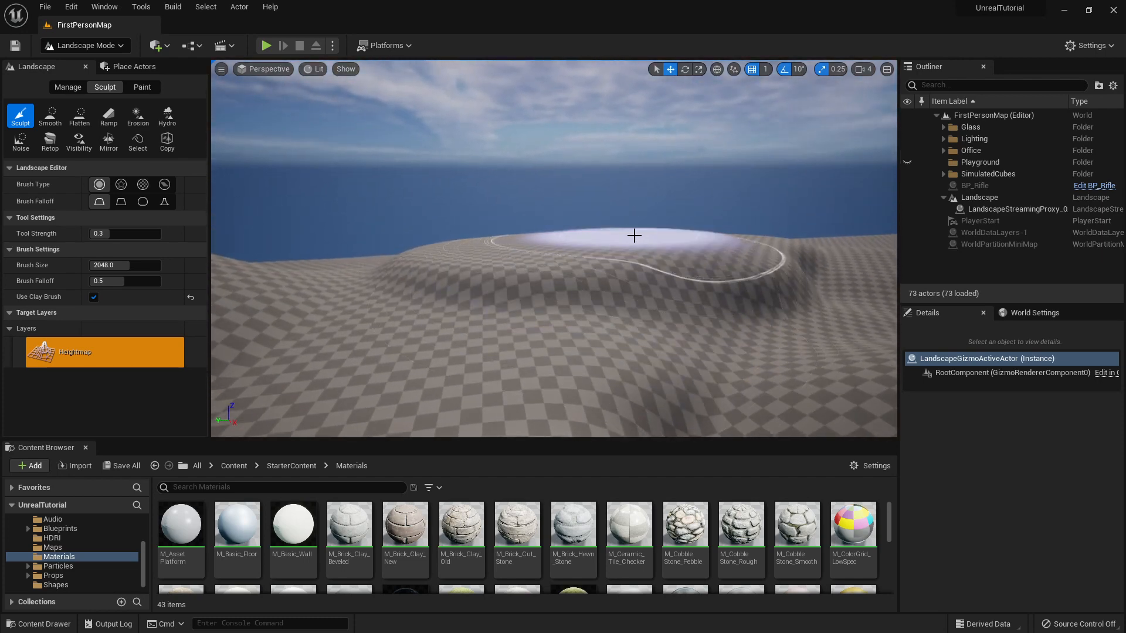
{"action": "mouse_move", "coordinate": [634, 235]}
{"action": "left_mouse_down"}
{"action": "mouse_move", "coordinate": [550, 236]}
{"action": "mouse_move", "coordinate": [627, 234]}
{"action": "mouse_move", "coordinate": [597, 234]}
{"action": "mouse_move", "coordinate": [630, 205]}
{"action": "mouse_move", "coordinate": [641, 234]}
{"action": "mouse_move", "coordinate": [651, 221]}
{"action": "left_mouse_up"}
{"action": "mouse_move", "coordinate": [651, 221]}
{"action": "right_mouse_down"}
{"action": "mouse_move", "coordinate": [616, 229]}
{"action": "mouse_move", "coordinate": [595, 255]}
{"action": "right_mouse_up"}
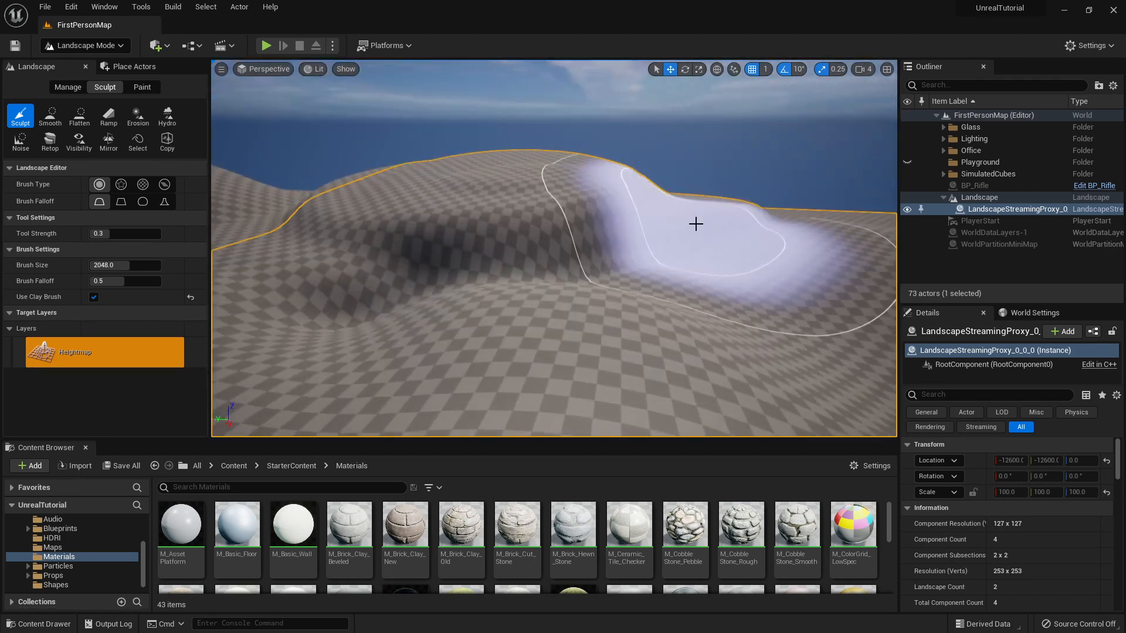
- Undo the last four clay brush strokes on the ridge
{"action": "key", "text": "ctrl+z"}
{"action": "key", "text": "ctrl+z"}
{"action": "key", "text": "ctrl+z"}
{"action": "key", "text": "ctrl+z"}
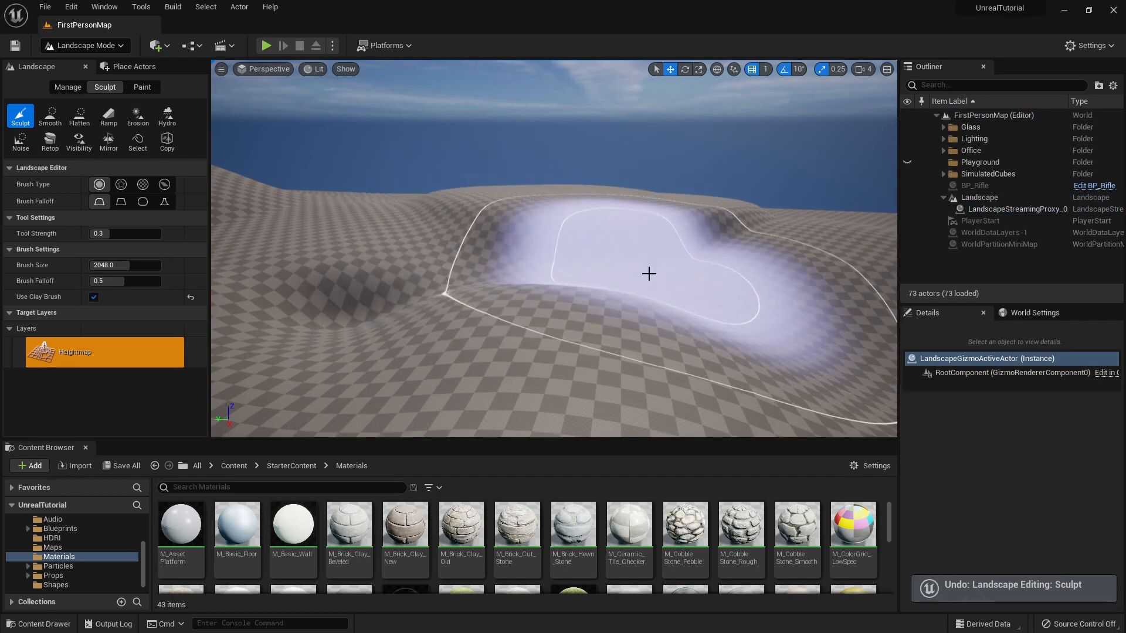
- Smooth the sharp bump beside the building using the Smooth tool with a brush size of 250
{"action": "right_click_drag", "start_coordinate": [648, 273], "coordinate": [618, 267]}
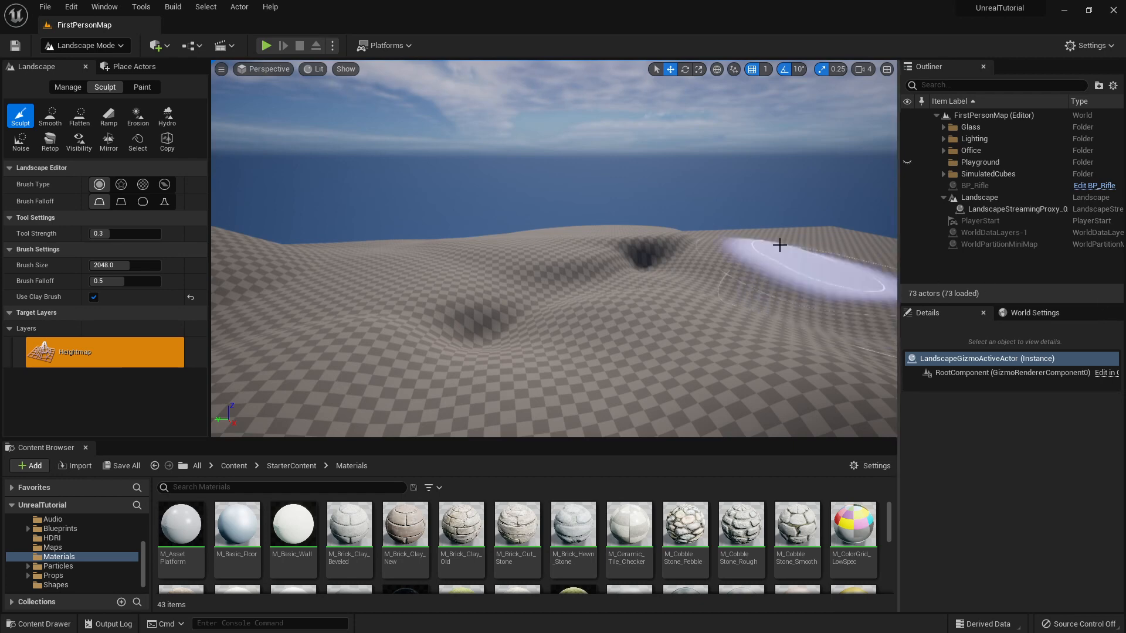
{"action": "left_click", "coordinate": [50, 116]}
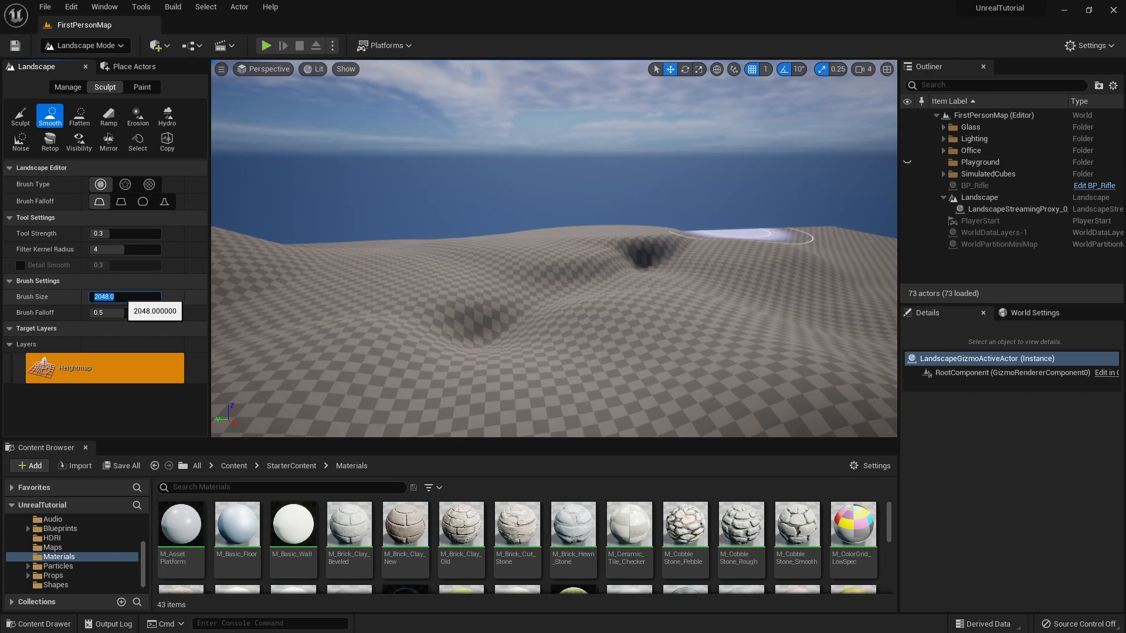
{"action": "right_click_drag", "start_coordinate": [313, 234], "coordinate": [252, 246]}
{"action": "right_click_drag", "start_coordinate": [475, 190], "coordinate": [490, 185]}
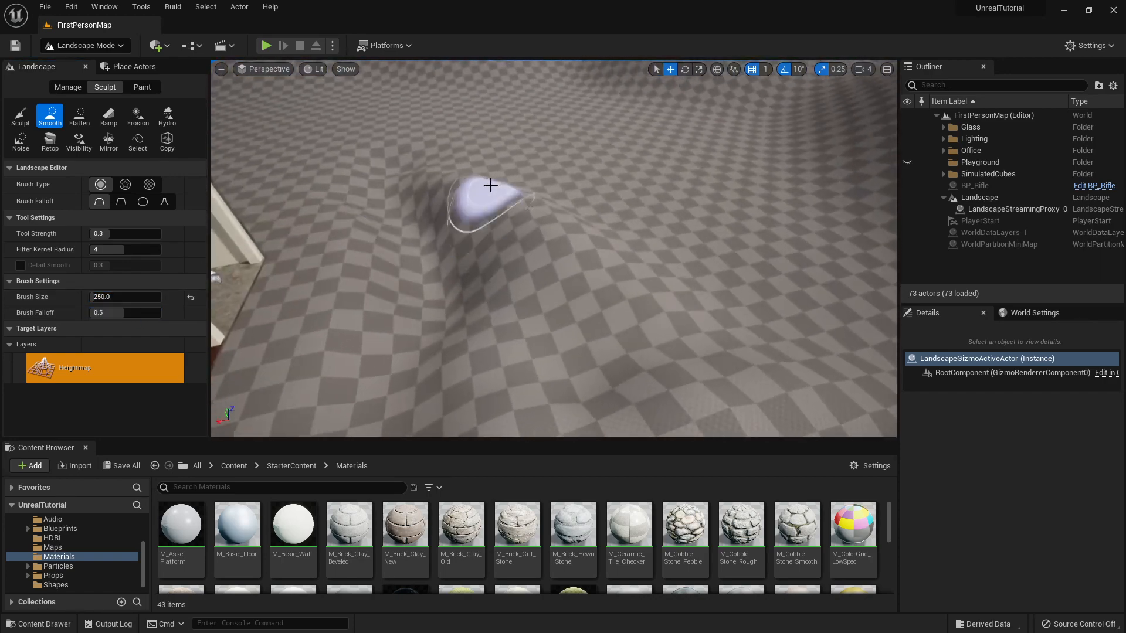
{"action": "mouse_move", "coordinate": [519, 281]}
{"action": "left_mouse_down"}
{"action": "mouse_move", "coordinate": [607, 354]}
{"action": "mouse_move", "coordinate": [681, 308]}
{"action": "mouse_move", "coordinate": [602, 232]}
{"action": "left_mouse_up"}
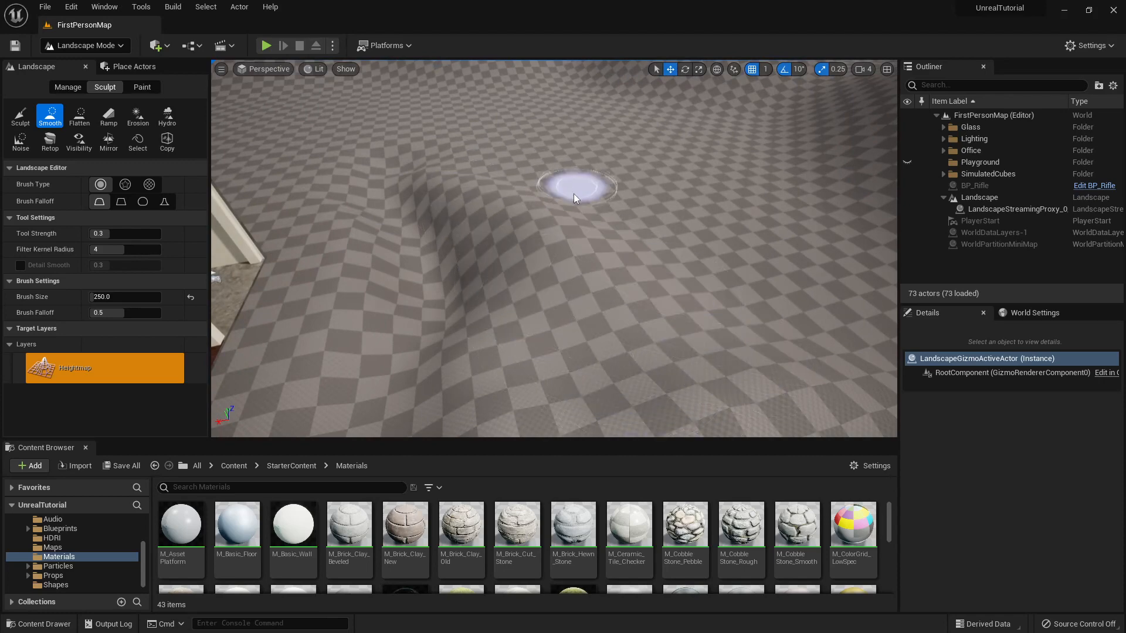
- Set the smoothing brush size to 750 and soften the larger hills
{"action": "mouse_move", "coordinate": [469, 301]}
{"action": "right_mouse_down"}
{"action": "mouse_move", "coordinate": [469, 223]}
{"action": "mouse_move", "coordinate": [374, 301]}
{"action": "right_mouse_up"}
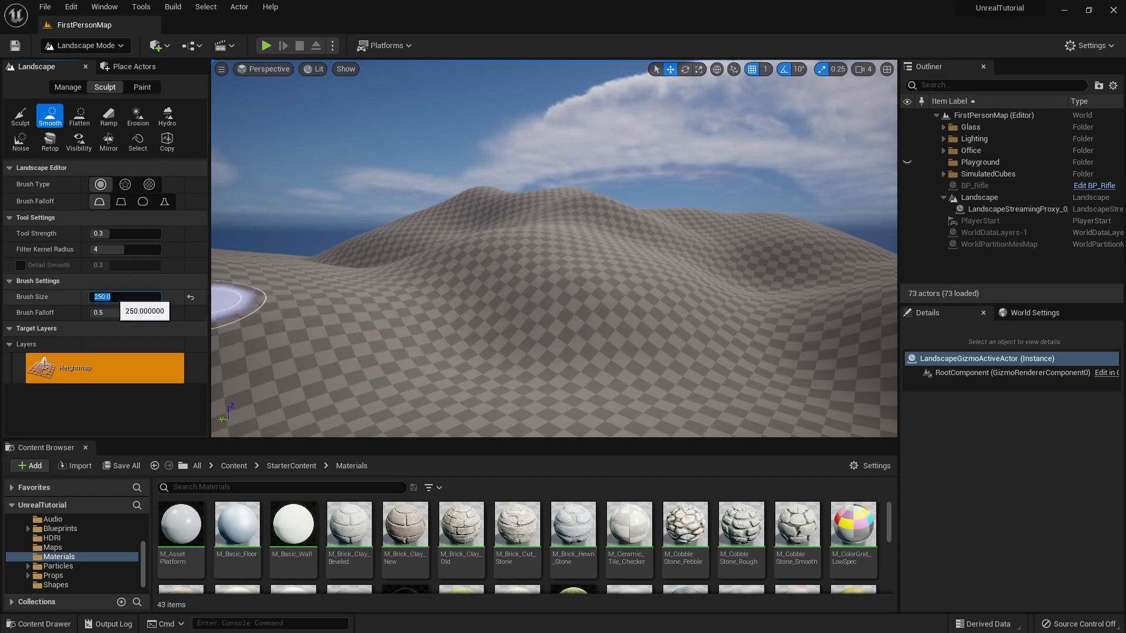
{"action": "key", "text": "Return"}
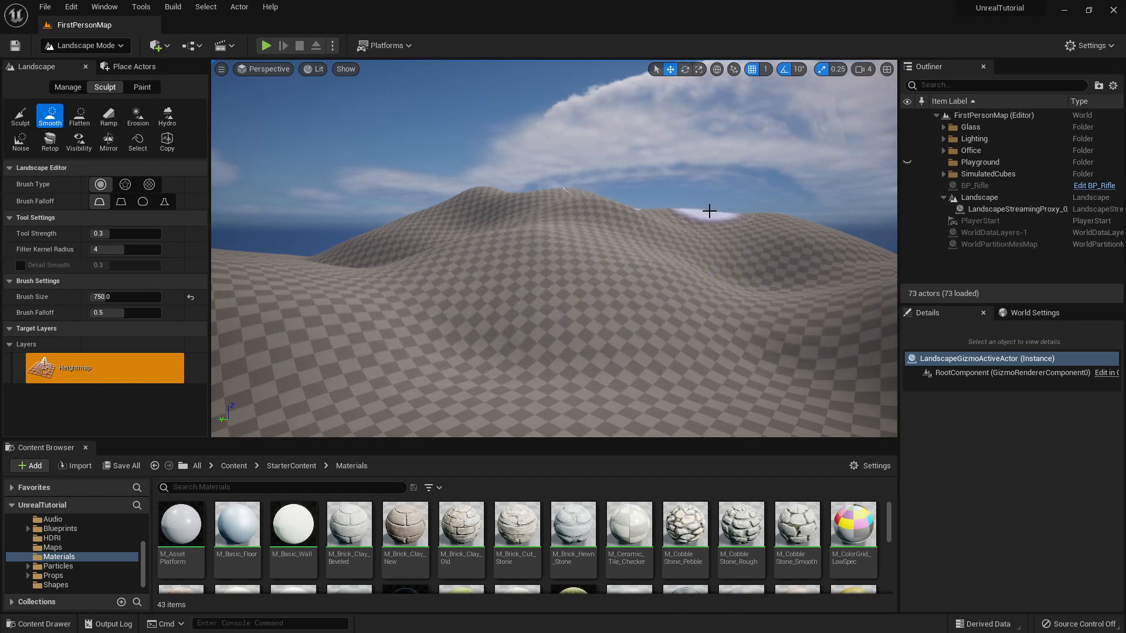
{"action": "mouse_move", "coordinate": [684, 272]}
{"action": "right_mouse_down"}
{"action": "mouse_move", "coordinate": [833, 276]}
{"action": "mouse_move", "coordinate": [578, 269]}
{"action": "right_mouse_up"}
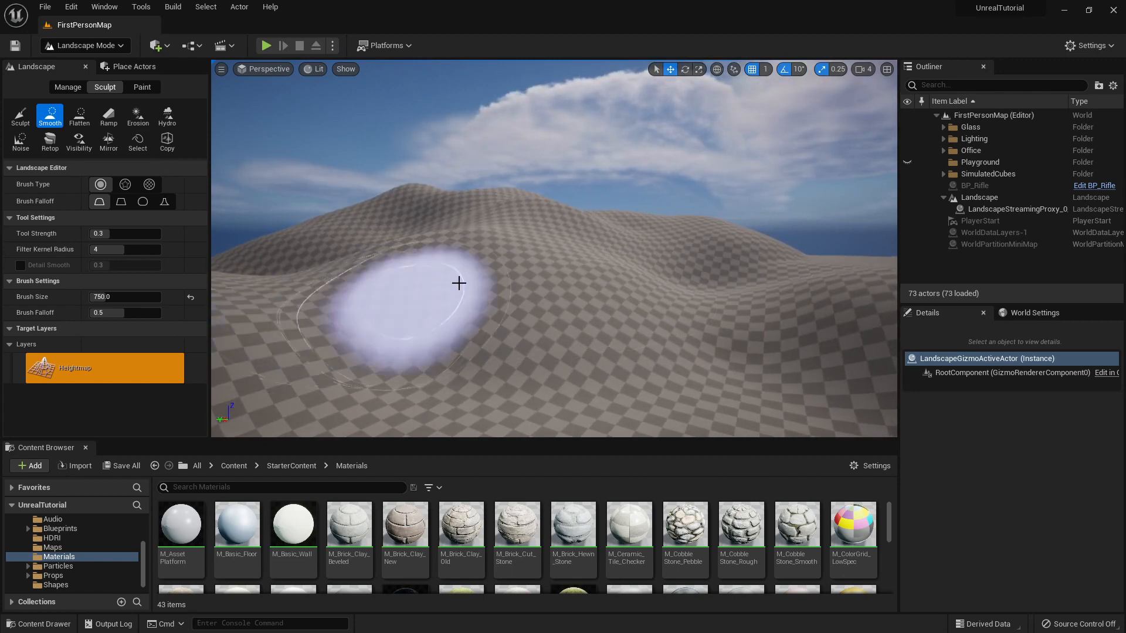
- Switch to the Flatten tool and look over the terrain and the open side of the building
{"action": "left_click", "coordinate": [81, 117]}
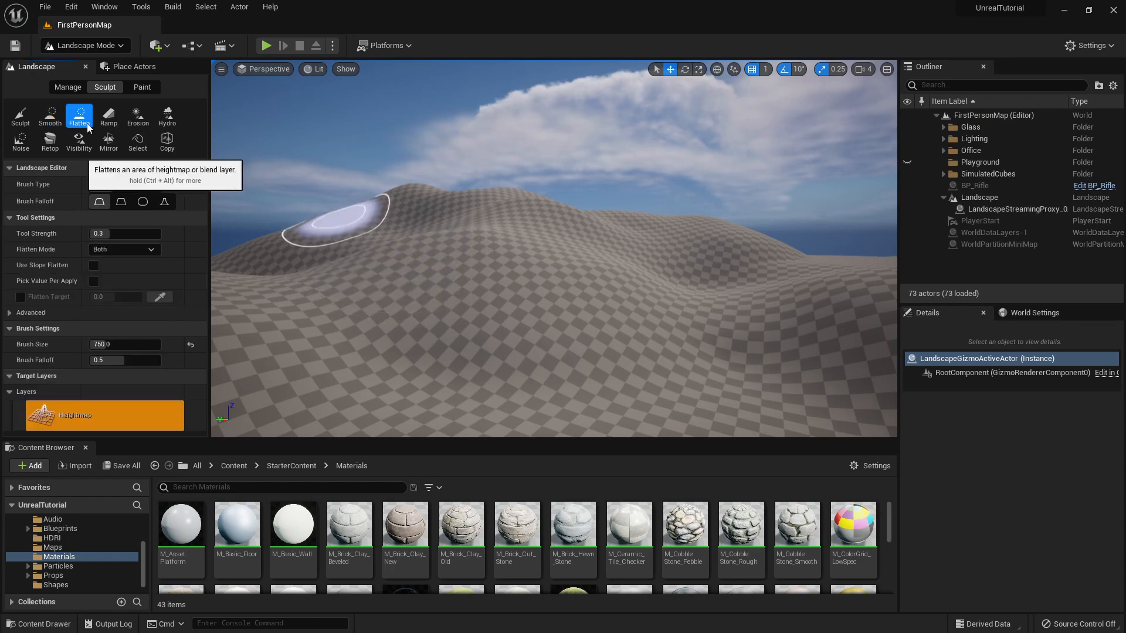
{"action": "right_click_drag", "start_coordinate": [576, 190], "coordinate": [760, 219]}
{"action": "key", "text": "w"}
{"action": "key", "text": "s"}
{"action": "key", "text": "a"}
{"action": "key", "text": "w"}
{"action": "key", "text": "s"}
{"action": "key", "text": "w"}
{"action": "key", "text": "s"}
{"action": "key", "text": "w"}
{"action": "right_click_drag", "start_coordinate": [423, 144], "coordinate": [400, 159]}
{"action": "key", "text": "d"}
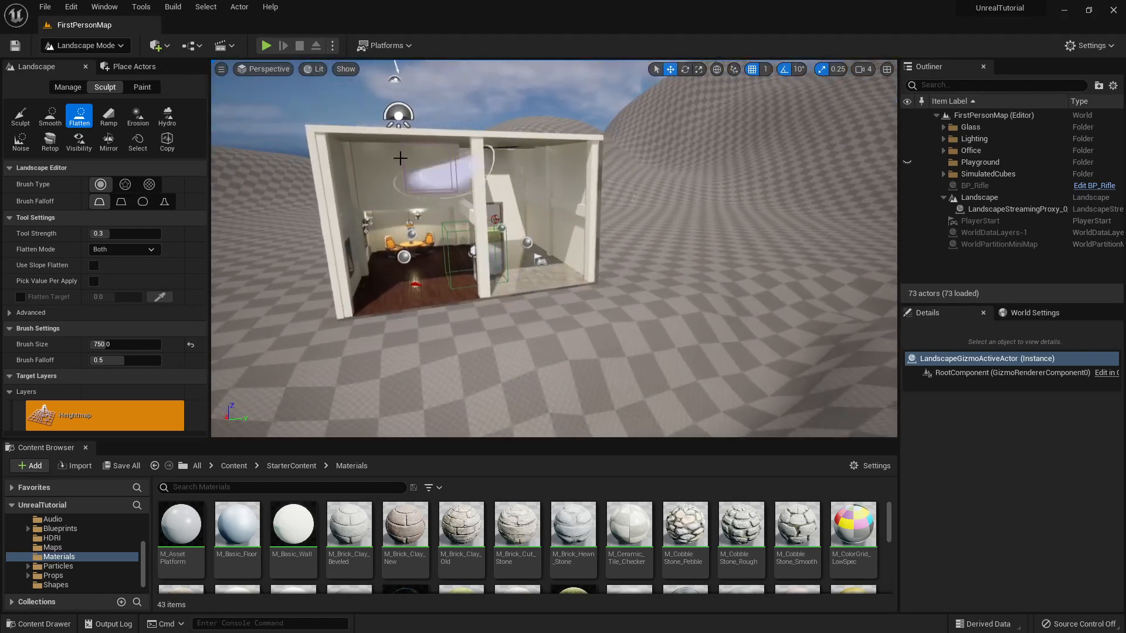
- Raise a mound of terrain through the building's floor using the Sculpt tool with the 750 brush
{"action": "left_click", "coordinate": [20, 116]}
{"action": "mouse_move", "coordinate": [273, 265]}
{"action": "left_mouse_down"}
{"action": "mouse_move", "coordinate": [551, 257]}
{"action": "mouse_move", "coordinate": [434, 231]}
{"action": "mouse_move", "coordinate": [527, 246]}
{"action": "left_mouse_up"}
{"action": "right_click_drag", "start_coordinate": [762, 258], "coordinate": [821, 252]}
{"action": "key", "text": "w"}
{"action": "key", "text": "s"}
{"action": "right_click_drag", "start_coordinate": [551, 253], "coordinate": [475, 269]}
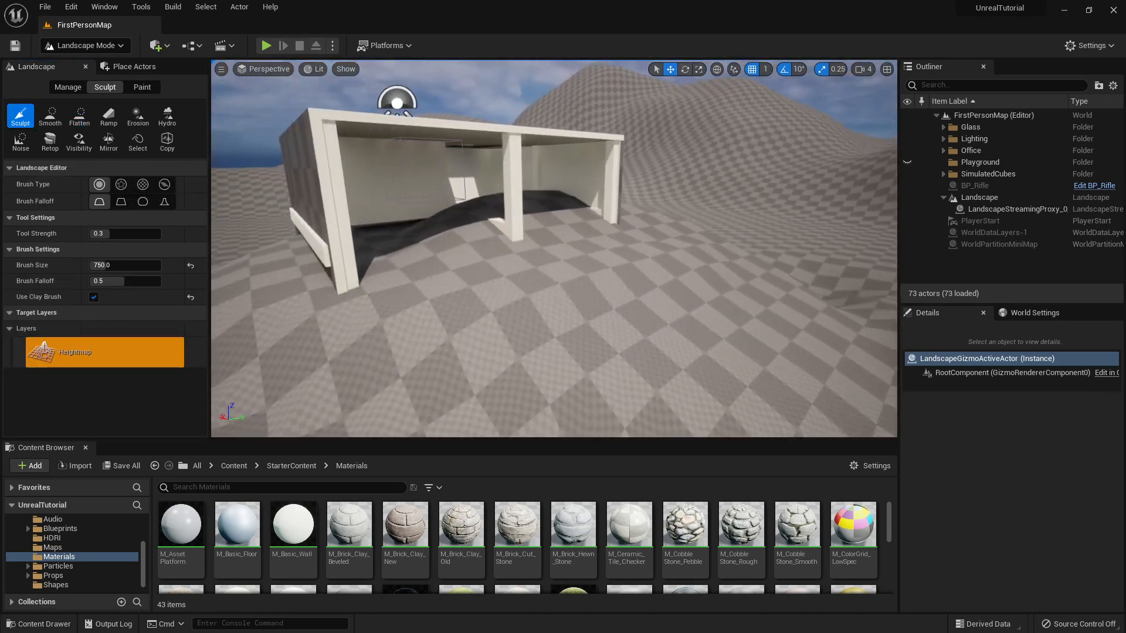
{"action": "key", "text": "w"}
{"action": "mouse_move", "coordinate": [563, 299]}
{"action": "right_mouse_down"}
{"action": "mouse_move", "coordinate": [633, 338]}
{"action": "mouse_move", "coordinate": [528, 323]}
{"action": "right_mouse_up"}
{"action": "key", "text": "d"}
{"action": "mouse_move", "coordinate": [588, 274]}
{"action": "right_mouse_down"}
{"action": "mouse_move", "coordinate": [639, 278]}
{"action": "mouse_move", "coordinate": [627, 274]}
{"action": "right_mouse_up"}
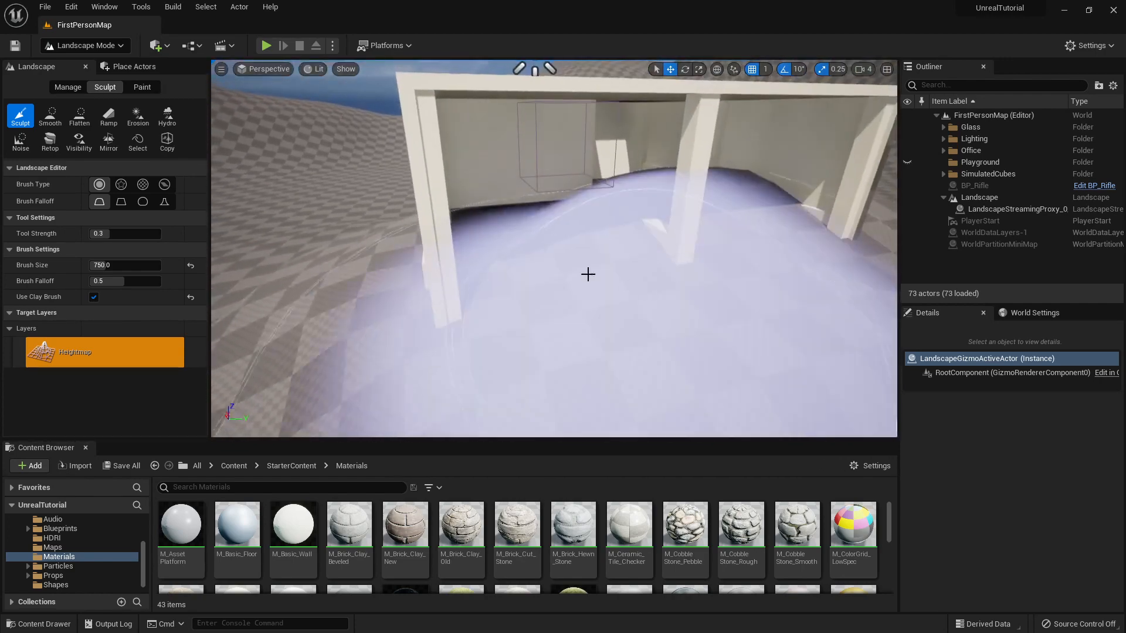
- Flatten the mound inside the building down to the level of the ground outside with the Flatten tool
{"action": "left_click", "coordinate": [80, 120]}
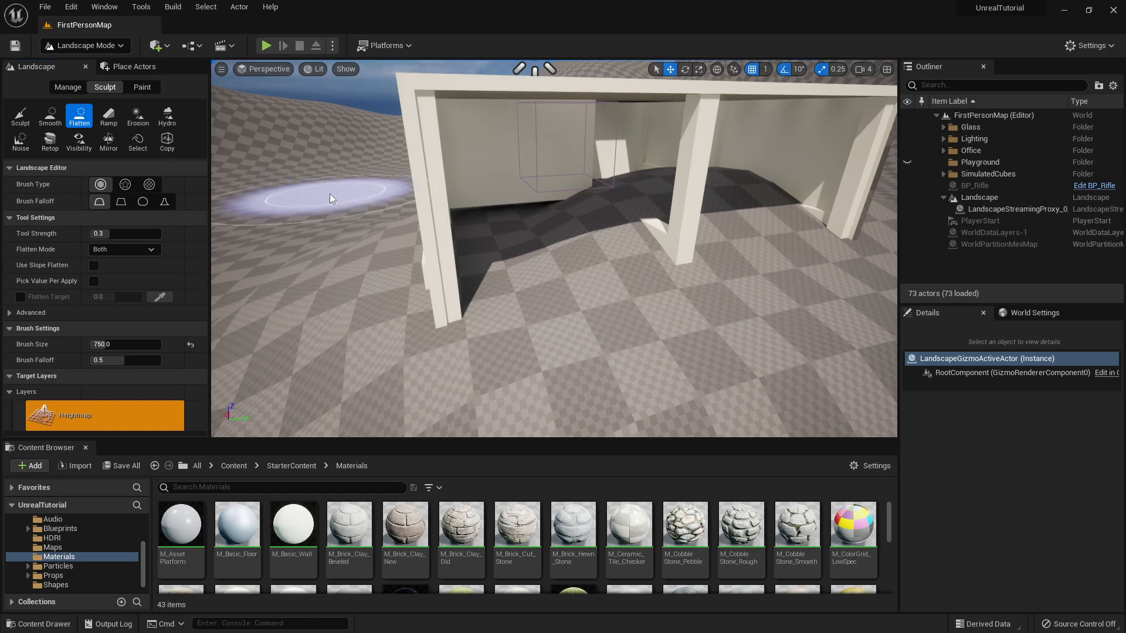
{"action": "mouse_move", "coordinate": [330, 194]}
{"action": "left_mouse_down"}
{"action": "mouse_move", "coordinate": [395, 302]}
{"action": "mouse_move", "coordinate": [438, 334]}
{"action": "mouse_move", "coordinate": [481, 343]}
{"action": "mouse_move", "coordinate": [645, 342]}
{"action": "mouse_move", "coordinate": [688, 306]}
{"action": "mouse_move", "coordinate": [686, 273]}
{"action": "mouse_move", "coordinate": [578, 242]}
{"action": "mouse_move", "coordinate": [636, 234]}
{"action": "mouse_move", "coordinate": [736, 252]}
{"action": "left_mouse_up"}
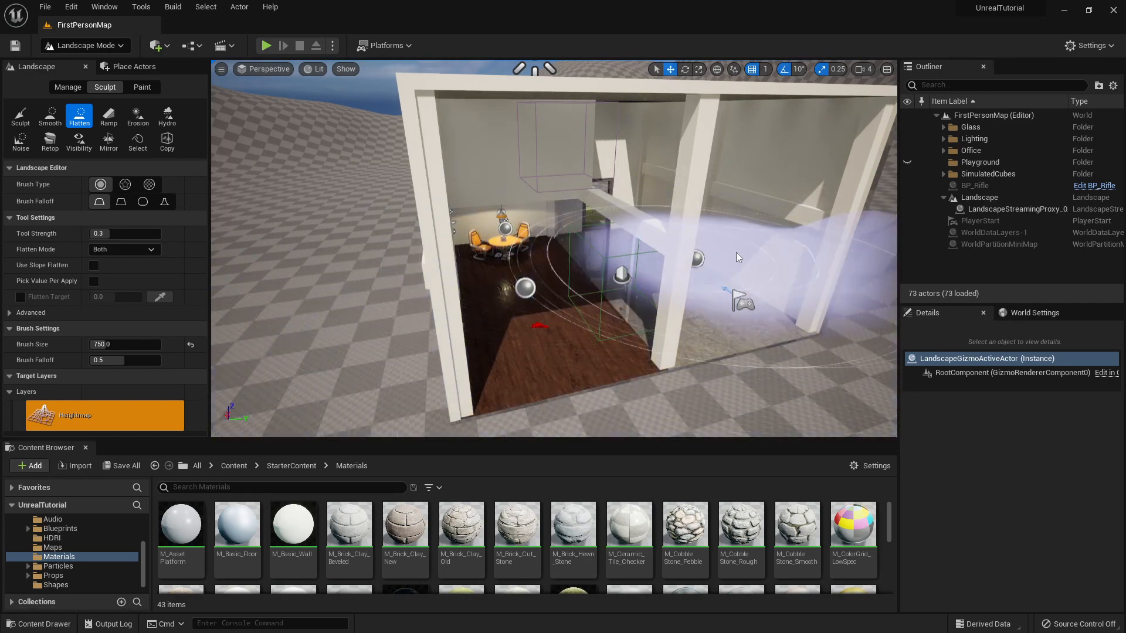
{"action": "mouse_move", "coordinate": [726, 247]}
{"action": "right_mouse_down"}
{"action": "mouse_move", "coordinate": [821, 281]}
{"action": "mouse_move", "coordinate": [726, 247]}
{"action": "right_mouse_up"}
- Flatten more of the uneven terrain around the building with the 750 brush
{"action": "key", "text": "d"}
{"action": "right_click_drag", "start_coordinate": [734, 208], "coordinate": [621, 217]}
{"action": "mouse_move", "coordinate": [734, 209]}
{"action": "left_mouse_down"}
{"action": "mouse_move", "coordinate": [664, 237]}
{"action": "mouse_move", "coordinate": [598, 282]}
{"action": "mouse_move", "coordinate": [501, 246]}
{"action": "mouse_move", "coordinate": [510, 281]}
{"action": "mouse_move", "coordinate": [679, 302]}
{"action": "mouse_move", "coordinate": [678, 276]}
{"action": "left_mouse_up"}
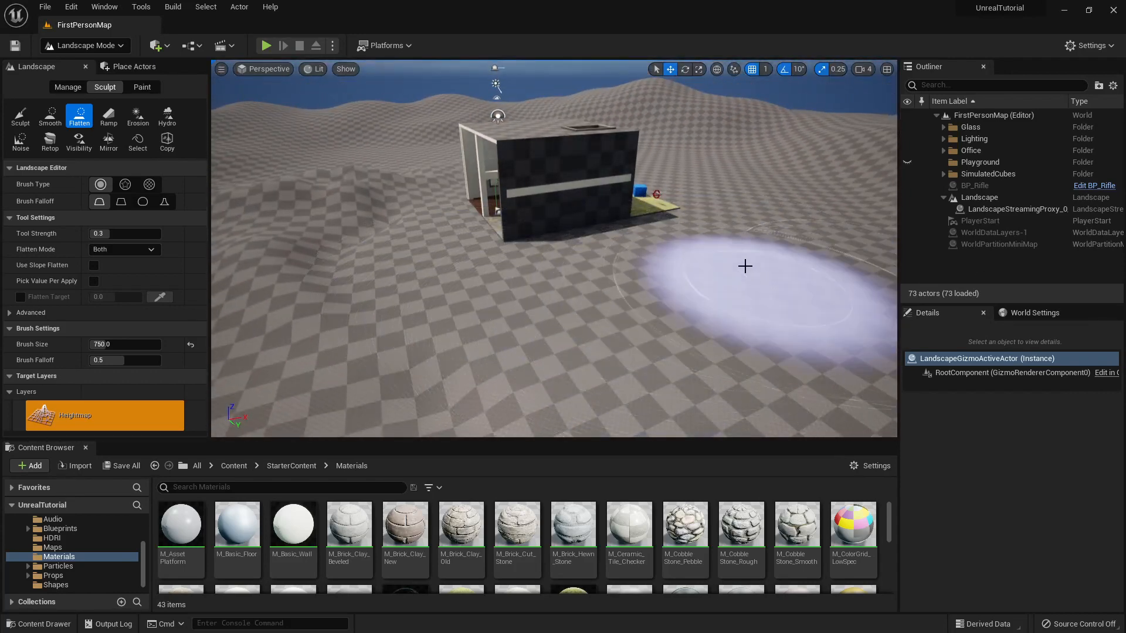
{"action": "mouse_move", "coordinate": [743, 263]}
{"action": "right_mouse_down"}
{"action": "mouse_move", "coordinate": [821, 264]}
{"action": "mouse_move", "coordinate": [645, 234]}
{"action": "mouse_move", "coordinate": [621, 217]}
{"action": "mouse_move", "coordinate": [604, 176]}
{"action": "mouse_move", "coordinate": [604, 234]}
{"action": "mouse_move", "coordinate": [620, 249]}
{"action": "right_mouse_up"}
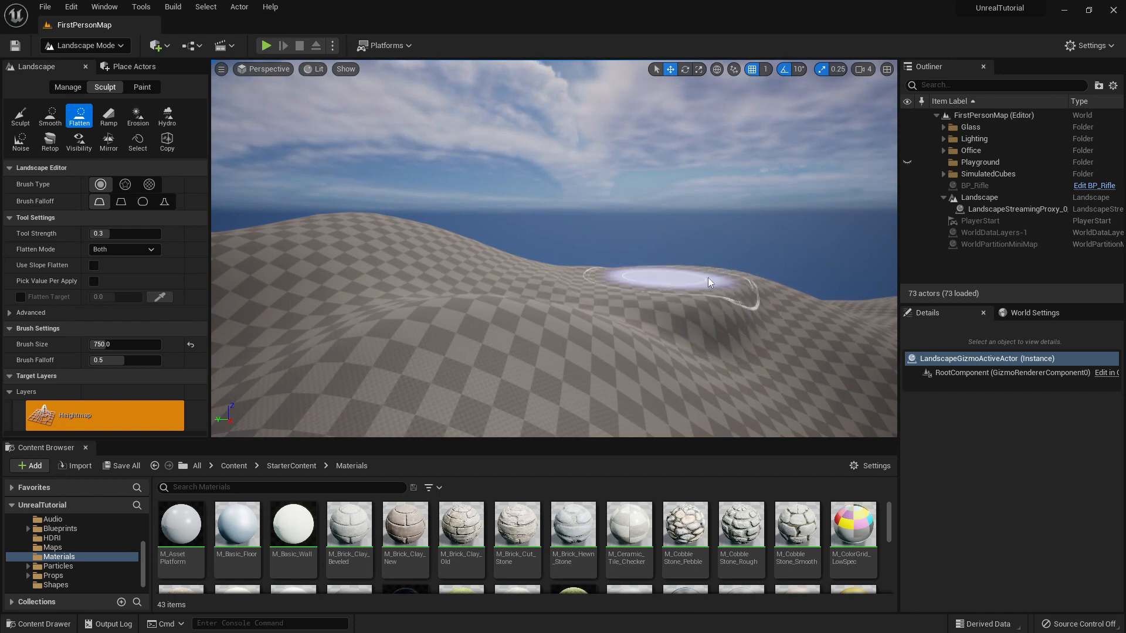
- Try flattening the hillside away from the building with the 750 brush, and undo that stroke
{"action": "mouse_move", "coordinate": [709, 272]}
{"action": "right_mouse_down"}
{"action": "mouse_move", "coordinate": [689, 187]}
{"action": "mouse_move", "coordinate": [709, 299]}
{"action": "right_mouse_up"}
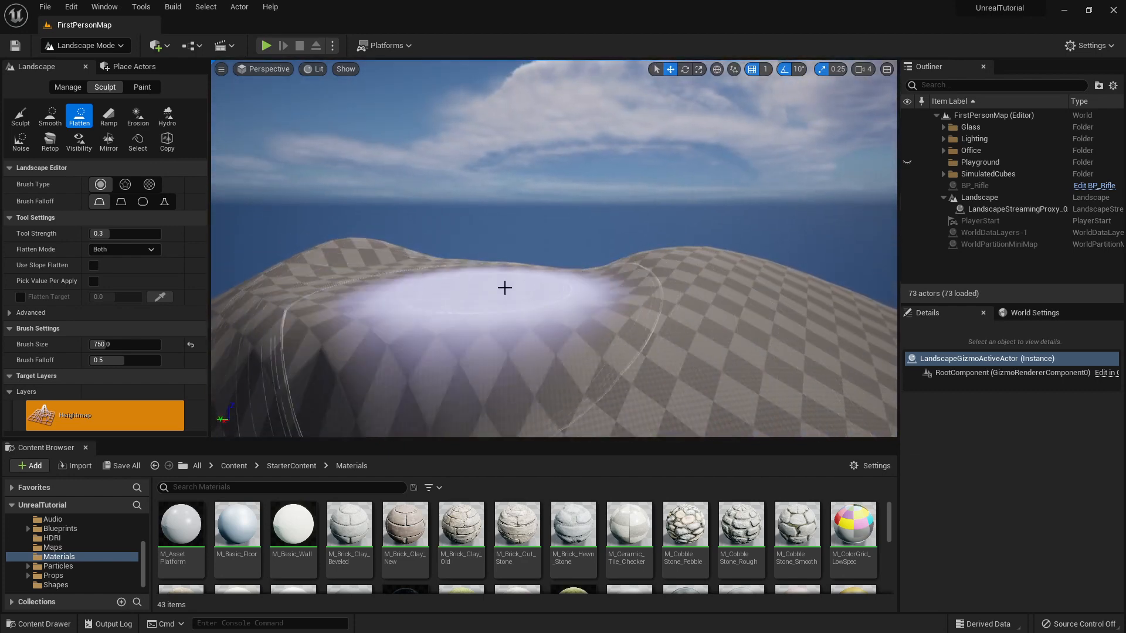
{"action": "mouse_move", "coordinate": [573, 293]}
{"action": "right_mouse_down"}
{"action": "mouse_move", "coordinate": [616, 326]}
{"action": "mouse_move", "coordinate": [680, 344]}
{"action": "mouse_move", "coordinate": [855, 352]}
{"action": "right_mouse_up"}
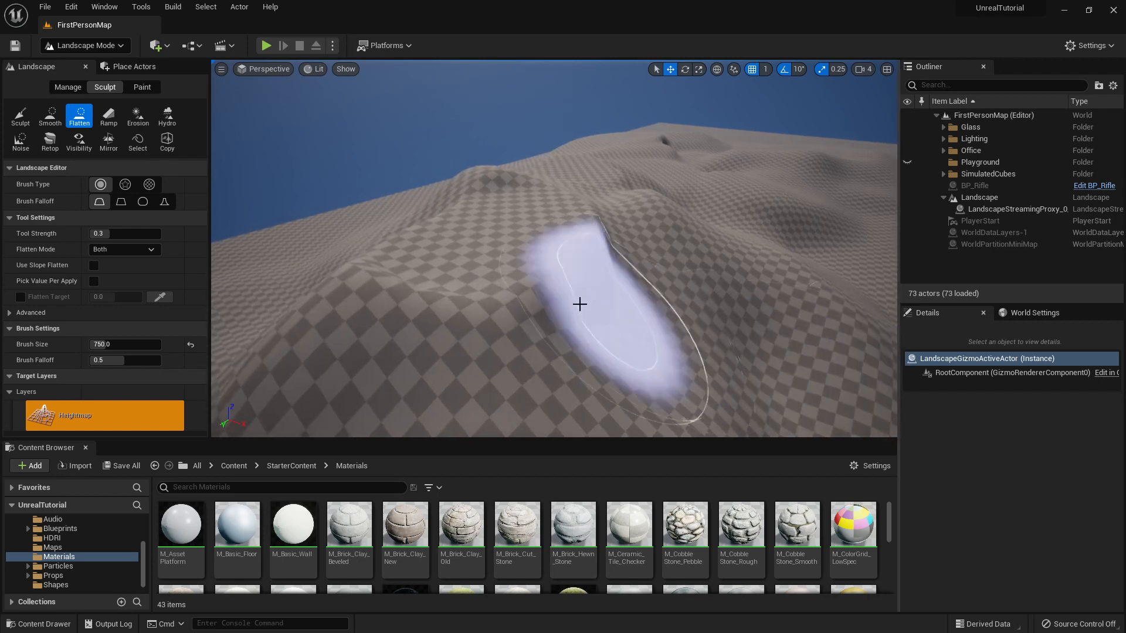
{"action": "left_click", "coordinate": [835, 270]}
{"action": "key", "text": "ctrl+z"}
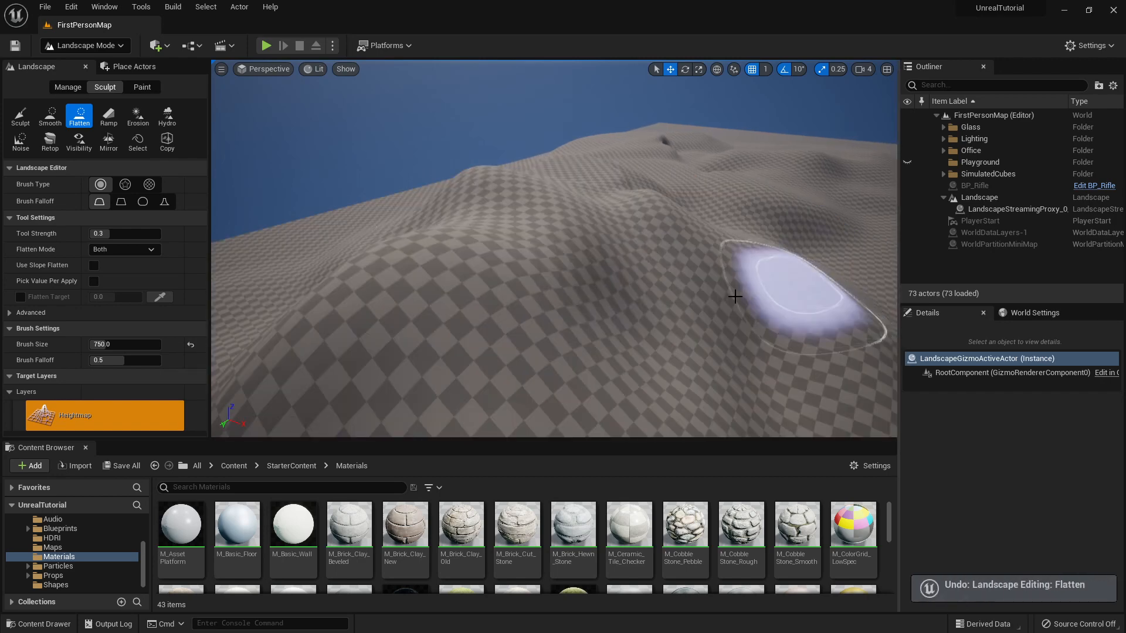
- Flatten the side of the peaked hill with the Flatten tool at brush size 750
{"action": "right_click_drag", "start_coordinate": [736, 294], "coordinate": [542, 227]}
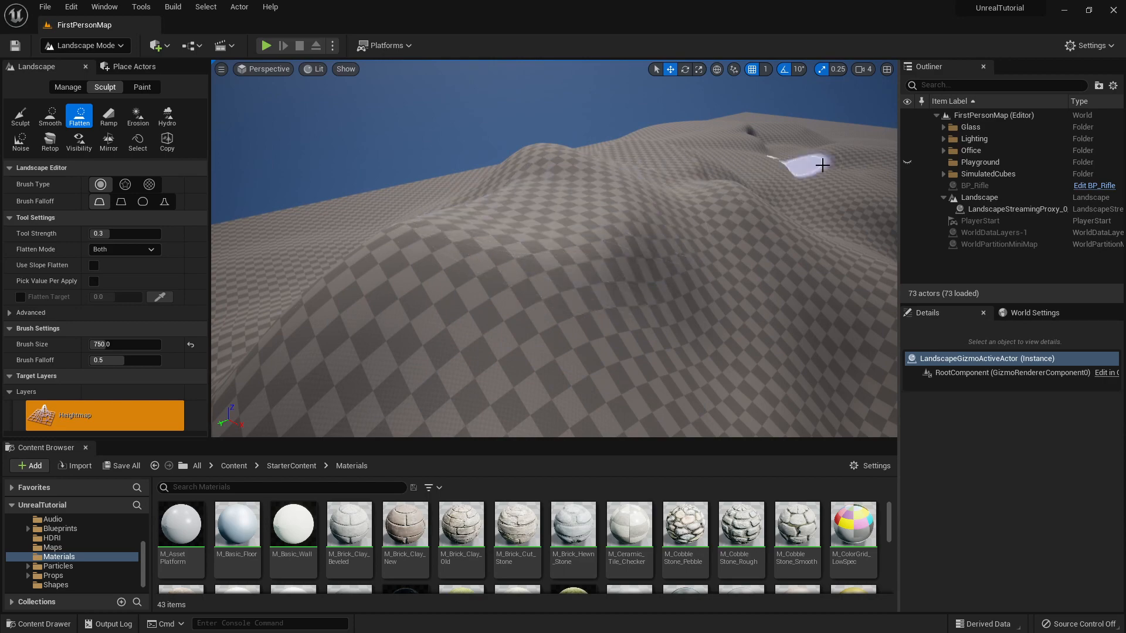
{"action": "mouse_move", "coordinate": [823, 166]}
{"action": "right_mouse_down"}
{"action": "mouse_move", "coordinate": [768, 176]}
{"action": "mouse_move", "coordinate": [830, 164]}
{"action": "mouse_move", "coordinate": [845, 146]}
{"action": "mouse_move", "coordinate": [783, 175]}
{"action": "mouse_move", "coordinate": [645, 204]}
{"action": "right_mouse_up"}
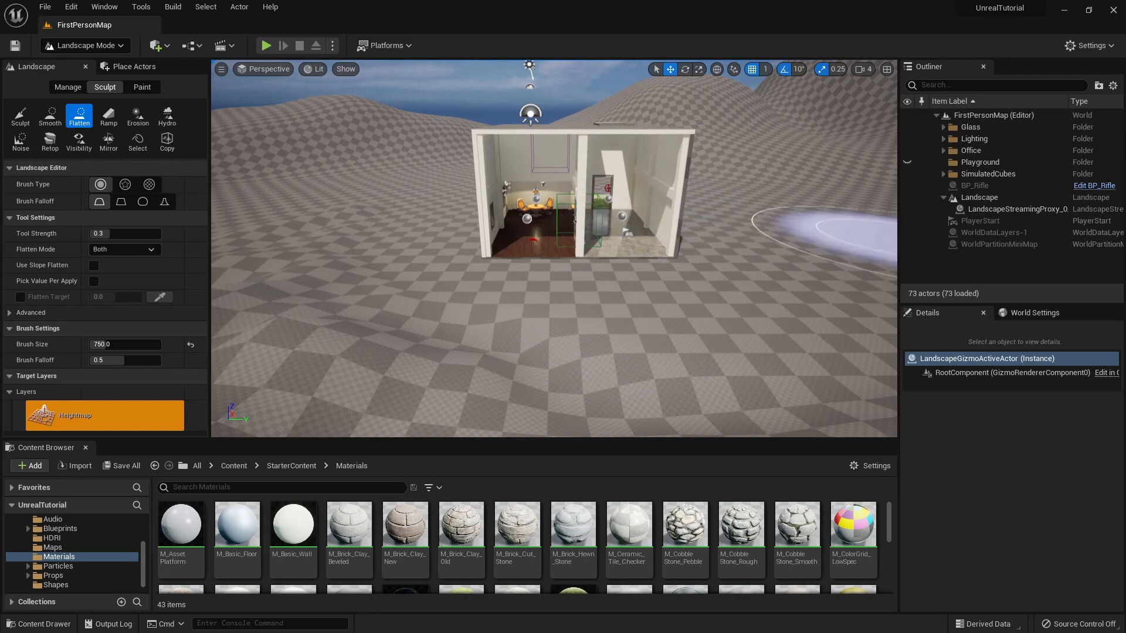
{"action": "mouse_move", "coordinate": [639, 289]}
{"action": "right_mouse_down"}
{"action": "mouse_move", "coordinate": [469, 287]}
{"action": "mouse_move", "coordinate": [669, 289]}
{"action": "mouse_move", "coordinate": [587, 299]}
{"action": "mouse_move", "coordinate": [638, 291]}
{"action": "right_mouse_up"}
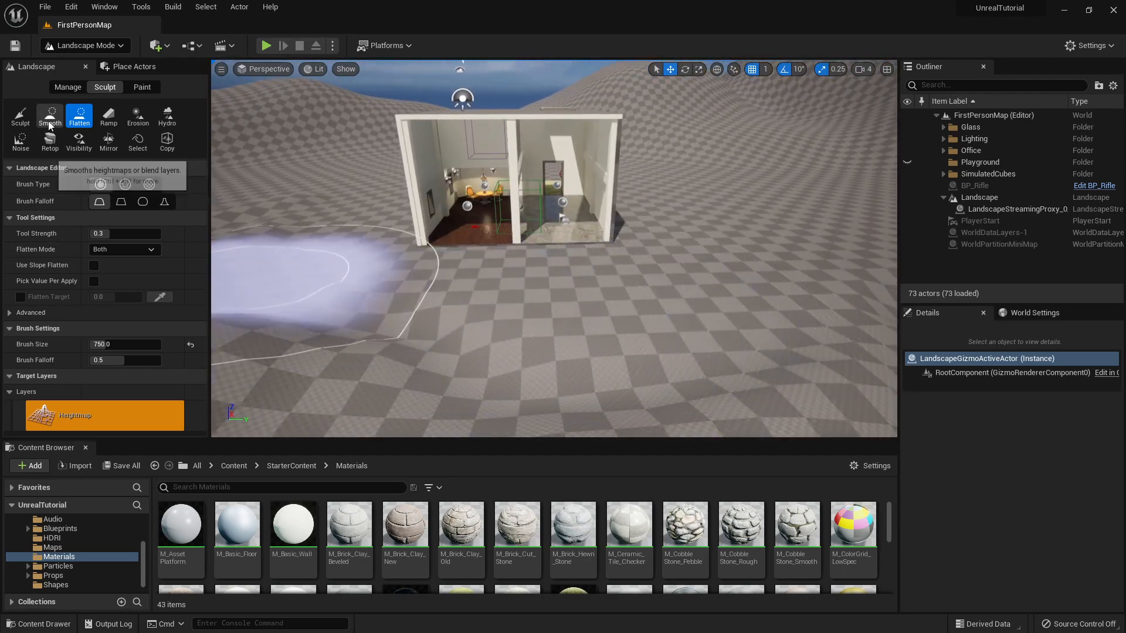
{"action": "left_click", "coordinate": [49, 114]}
{"action": "right_click_drag", "start_coordinate": [712, 364], "coordinate": [880, 340]}
{"action": "left_click", "coordinate": [79, 115]}
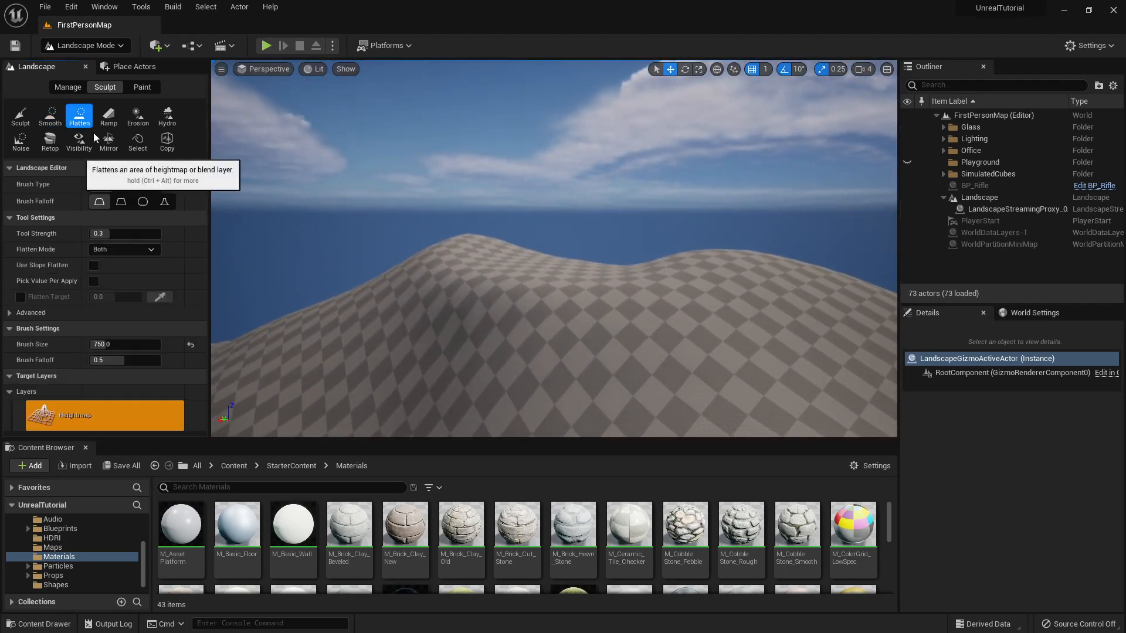
{"action": "mouse_move", "coordinate": [416, 245]}
{"action": "left_mouse_down"}
{"action": "mouse_move", "coordinate": [490, 258]}
{"action": "mouse_move", "coordinate": [470, 274]}
{"action": "mouse_move", "coordinate": [594, 319]}
{"action": "left_mouse_up"}
{"action": "key", "text": "s"}
{"action": "right_click_drag", "start_coordinate": [595, 318], "coordinate": [566, 363]}
- Smooth the steep cliff edge on the flattened hill with the Smooth tool
{"action": "left_click", "coordinate": [50, 116]}
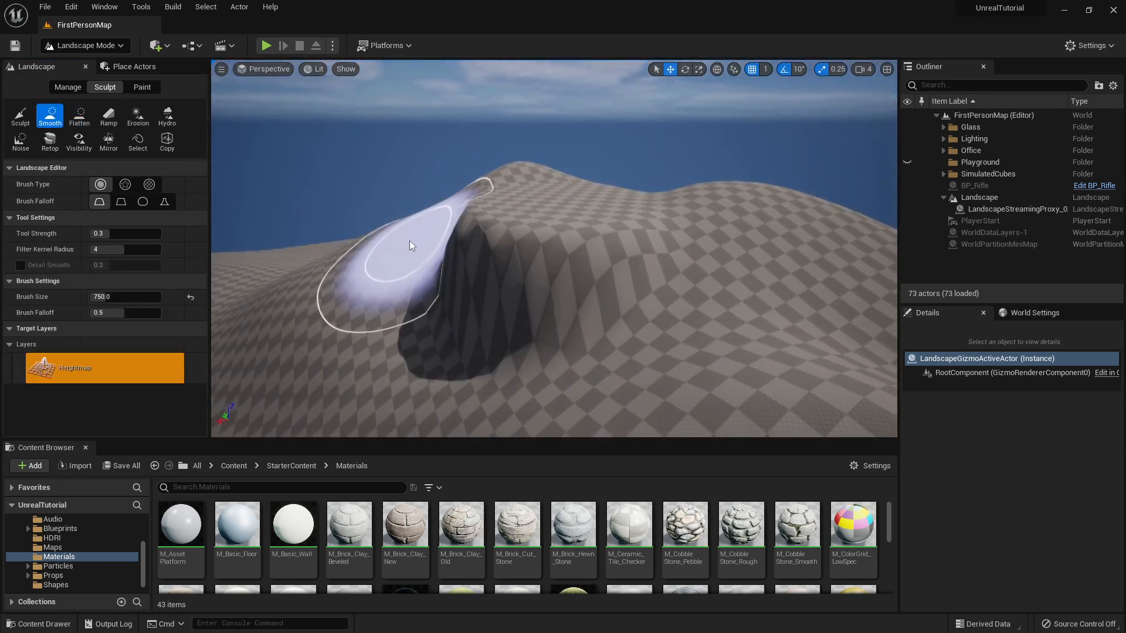
{"action": "mouse_move", "coordinate": [410, 241]}
{"action": "left_mouse_down"}
{"action": "mouse_move", "coordinate": [515, 297]}
{"action": "mouse_move", "coordinate": [666, 340]}
{"action": "left_mouse_up"}
{"action": "key", "text": "d"}
{"action": "mouse_move", "coordinate": [666, 344]}
{"action": "right_mouse_down"}
{"action": "mouse_move", "coordinate": [299, 329]}
{"action": "mouse_move", "coordinate": [639, 337]}
{"action": "mouse_move", "coordinate": [830, 321]}
{"action": "right_mouse_up"}
{"action": "key", "text": "w"}
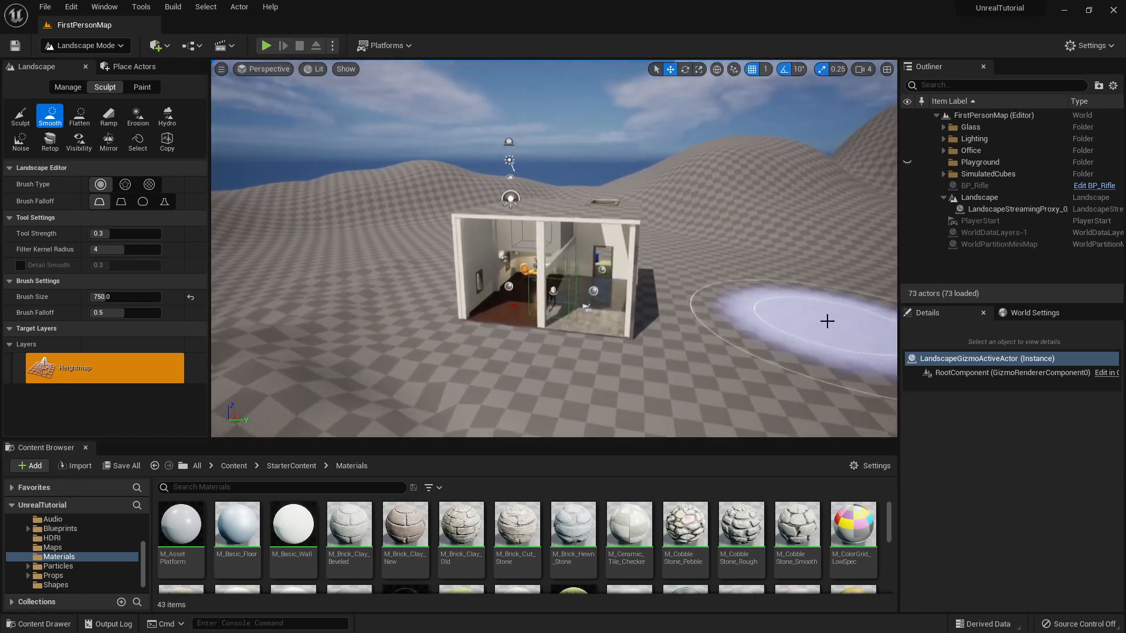
- Place two ramp points with the Ramp tool, running from beside the building out to the hills
{"action": "left_click", "coordinate": [103, 120]}
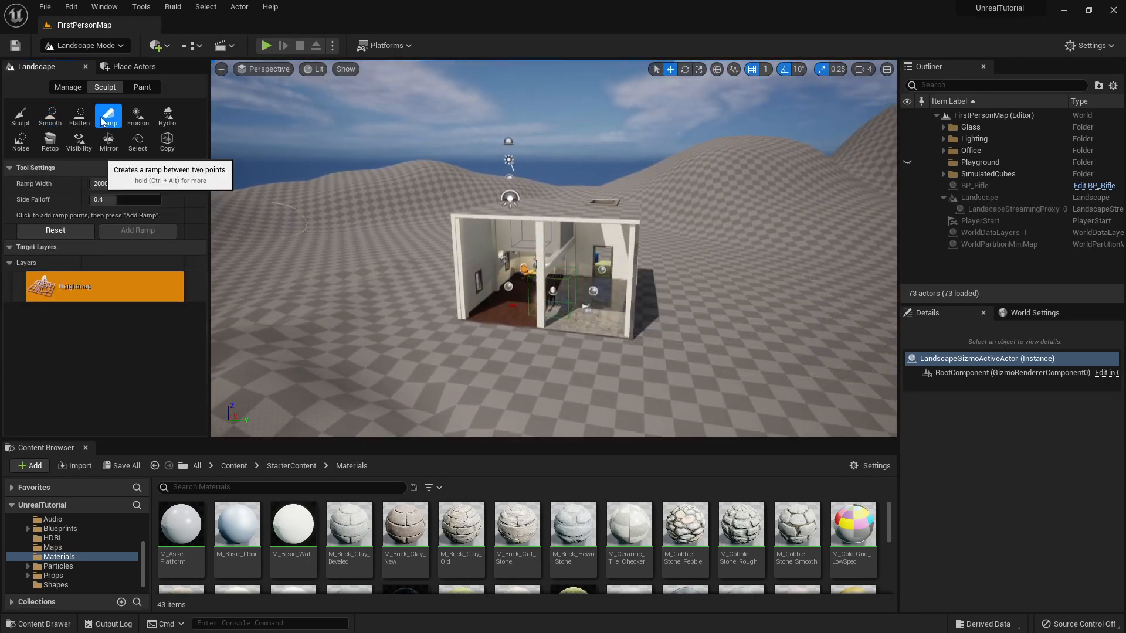
{"action": "key", "text": "w"}
{"action": "right_click_drag", "start_coordinate": [451, 227], "coordinate": [534, 235]}
{"action": "key", "text": "s"}
{"action": "key", "text": "w"}
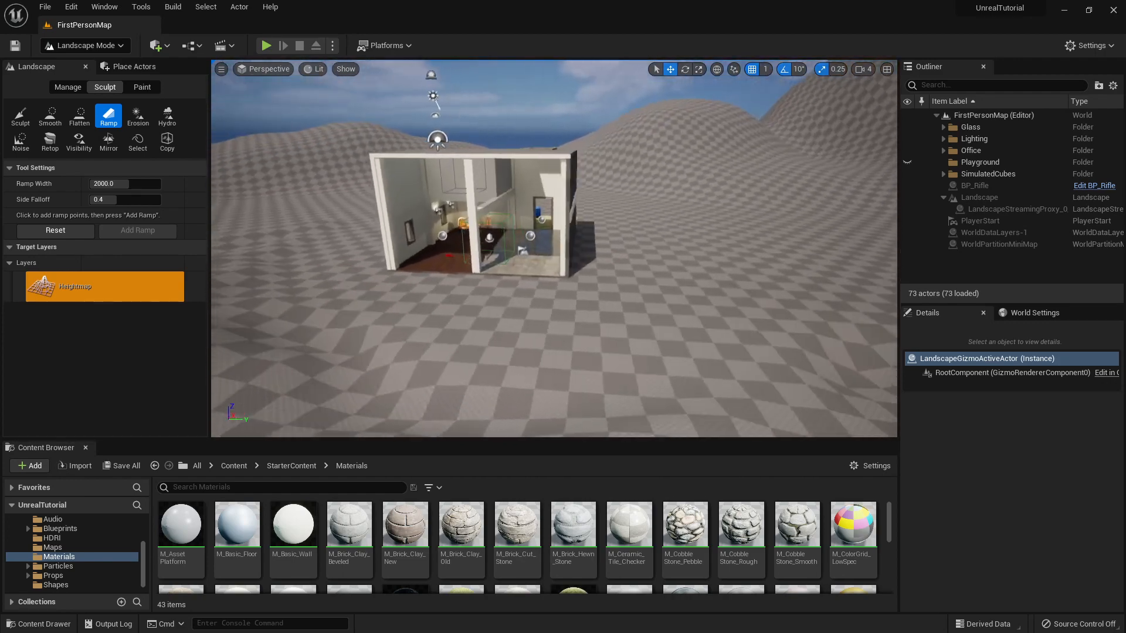
{"action": "key", "text": "w"}
{"action": "mouse_move", "coordinate": [534, 234]}
{"action": "right_mouse_down"}
{"action": "mouse_move", "coordinate": [592, 234]}
{"action": "mouse_move", "coordinate": [554, 234]}
{"action": "right_mouse_up"}
{"action": "key", "text": "s"}
{"action": "right_click_drag", "start_coordinate": [686, 237], "coordinate": [435, 291]}
{"action": "key", "text": "w"}
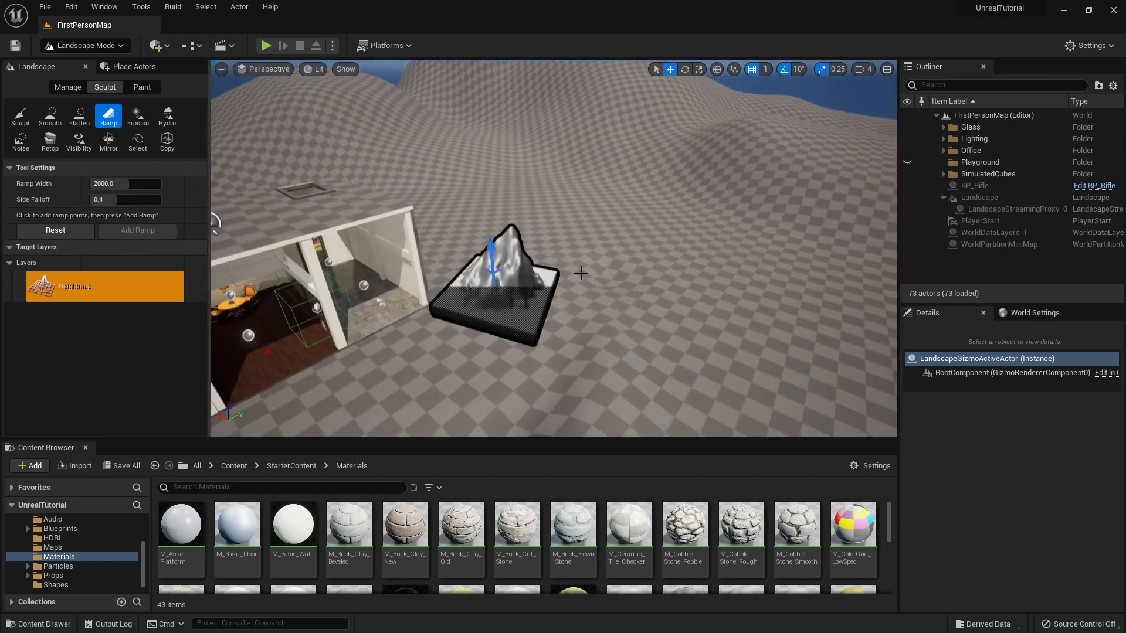
{"action": "right_click_drag", "start_coordinate": [580, 272], "coordinate": [840, 236]}
{"action": "key", "text": "d"}
{"action": "key", "text": "a"}
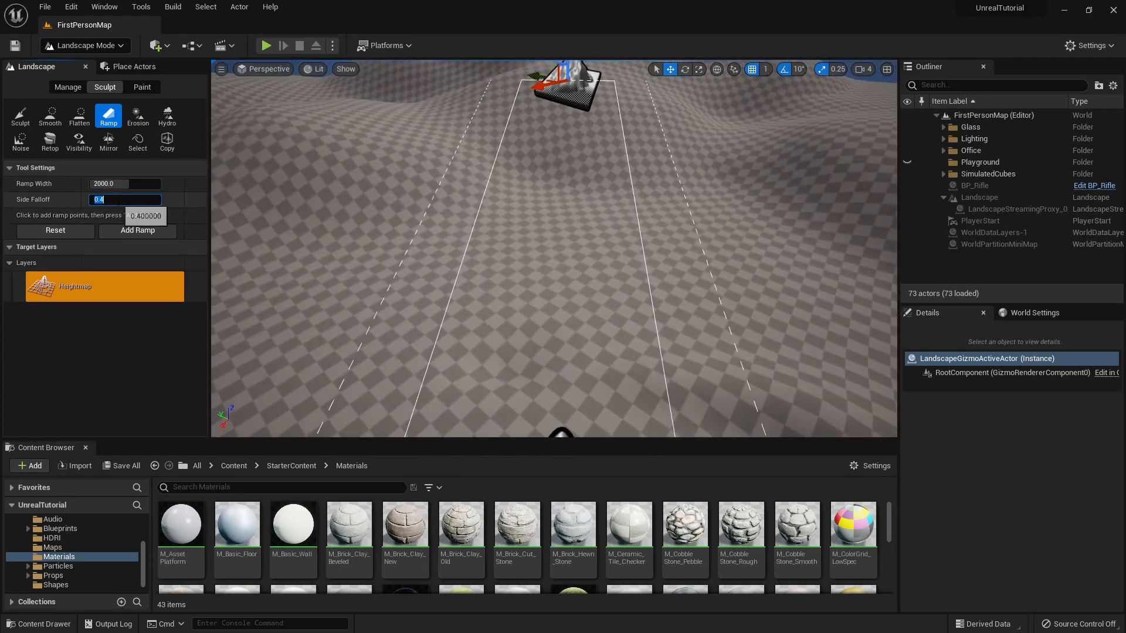
- Set the ramp's side falloff to 0.56 and add the ramp between the two points
{"action": "left_click", "coordinate": [179, 190]}
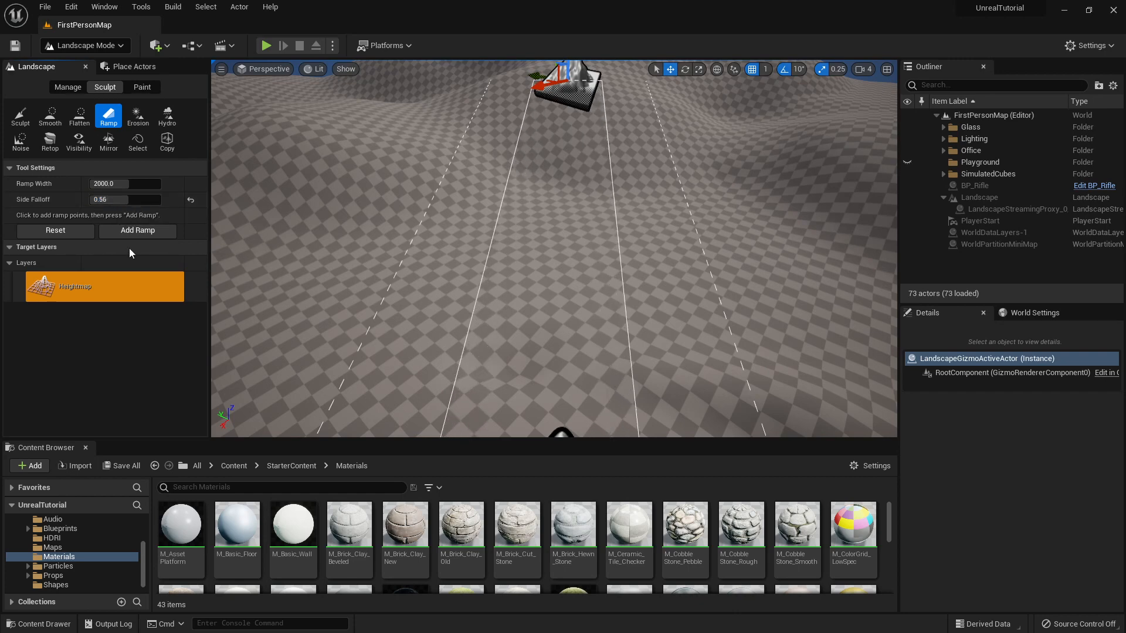
{"action": "mouse_move", "coordinate": [465, 218]}
{"action": "right_mouse_down"}
{"action": "mouse_move", "coordinate": [381, 188]}
{"action": "mouse_move", "coordinate": [316, 229]}
{"action": "mouse_move", "coordinate": [464, 218]}
{"action": "right_mouse_up"}
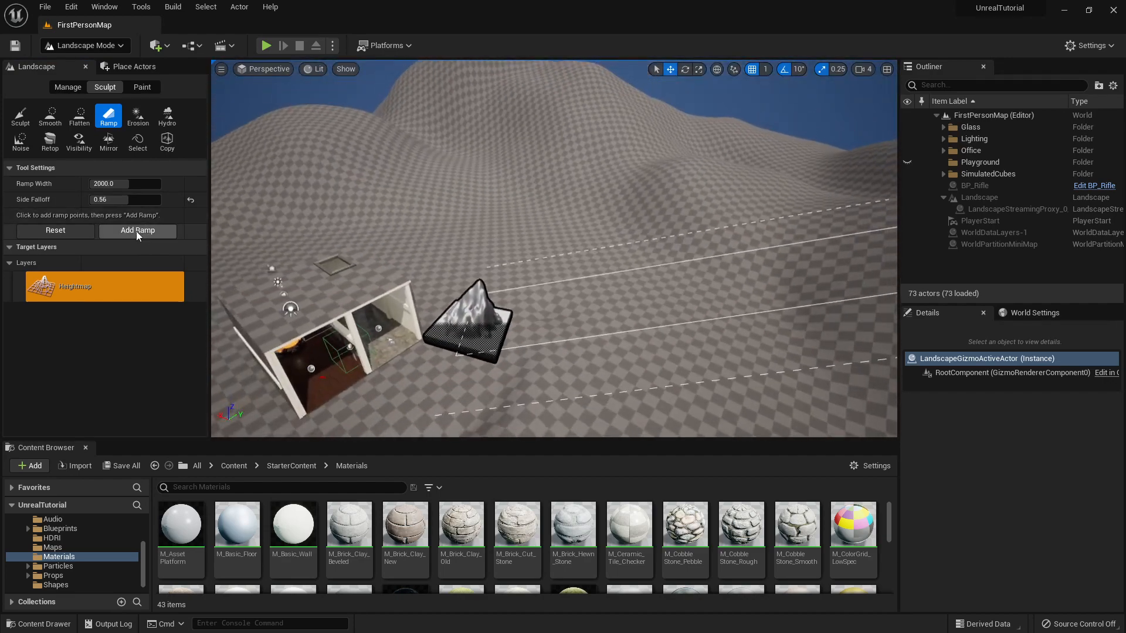
{"action": "left_click", "coordinate": [136, 231]}
{"action": "mouse_move", "coordinate": [469, 263]}
{"action": "right_mouse_down"}
{"action": "mouse_move", "coordinate": [440, 250]}
{"action": "mouse_move", "coordinate": [586, 264]}
{"action": "mouse_move", "coordinate": [511, 264]}
{"action": "mouse_move", "coordinate": [487, 249]}
{"action": "mouse_move", "coordinate": [516, 278]}
{"action": "mouse_move", "coordinate": [539, 249]}
{"action": "mouse_move", "coordinate": [516, 258]}
{"action": "right_mouse_up"}
- Switch to the Sculpt tool and examine the shape of the new ramp in the terrain
{"action": "left_click", "coordinate": [19, 122]}
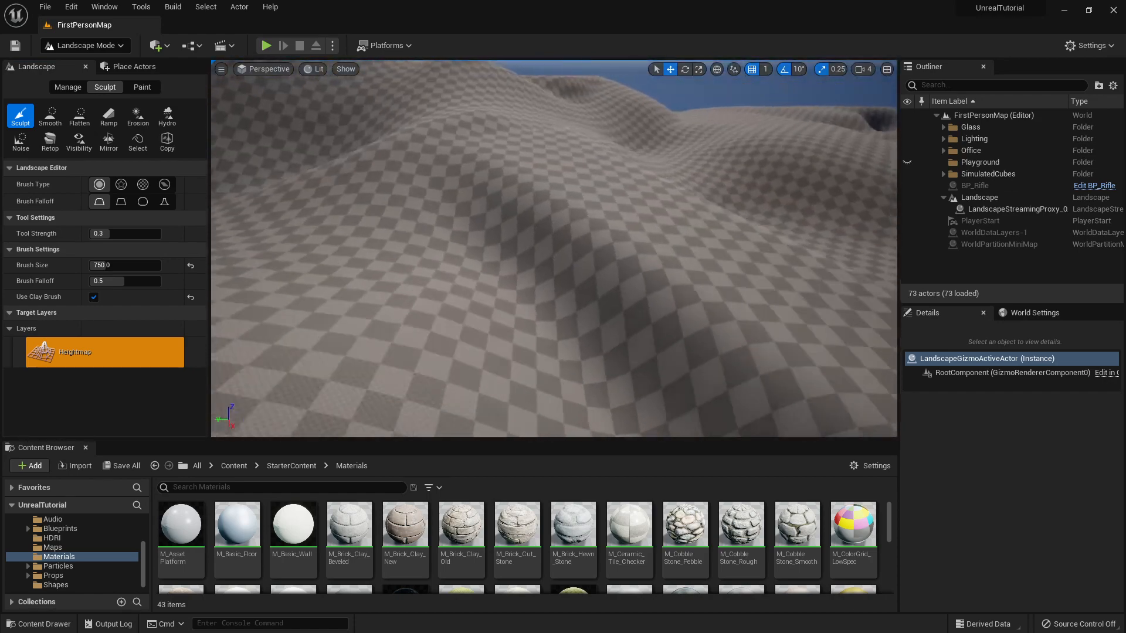
{"action": "right_click_drag", "start_coordinate": [282, 222], "coordinate": [269, 218]}
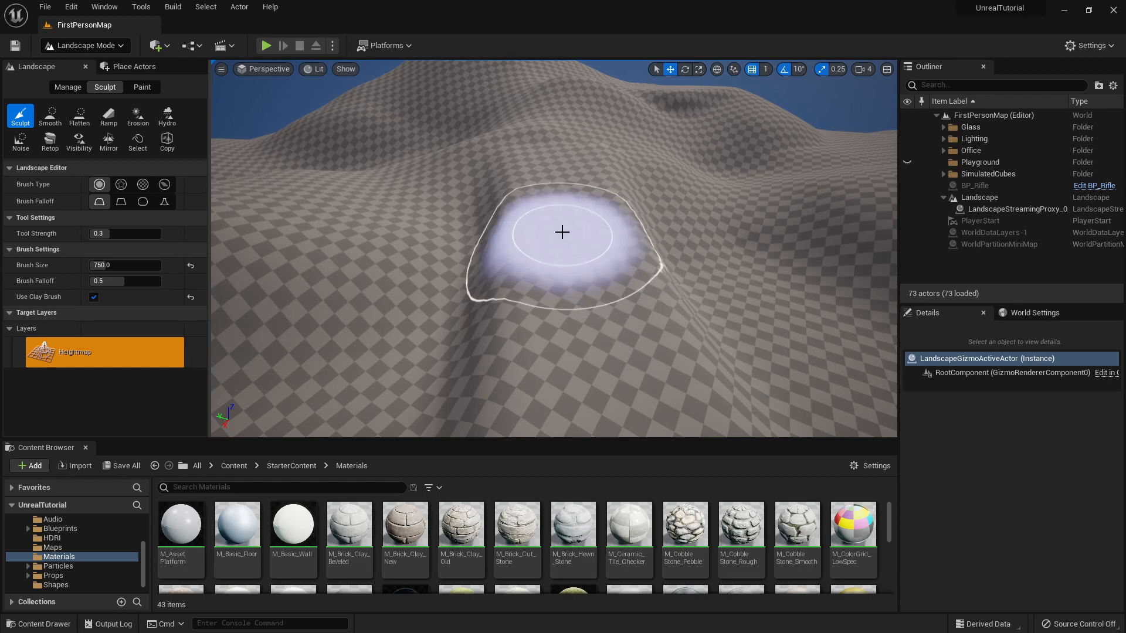
{"action": "mouse_move", "coordinate": [534, 194]}
{"action": "right_mouse_down"}
{"action": "mouse_move", "coordinate": [428, 156]}
{"action": "mouse_move", "coordinate": [604, 150]}
{"action": "mouse_move", "coordinate": [634, 234]}
{"action": "mouse_move", "coordinate": [763, 264]}
{"action": "mouse_move", "coordinate": [716, 252]}
{"action": "mouse_move", "coordinate": [829, 237]}
{"action": "right_mouse_up"}
- Place two points for another ramp, one on the hillside and one behind the building's side wall
{"action": "left_click", "coordinate": [106, 119]}
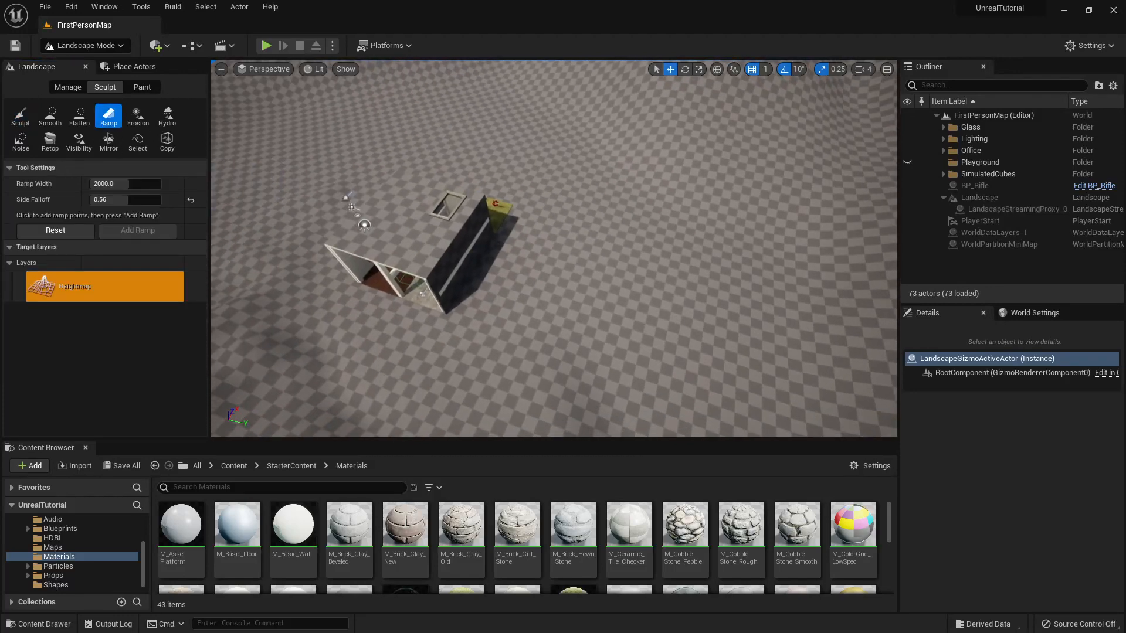
{"action": "right_click_drag", "start_coordinate": [729, 348], "coordinate": [777, 225]}
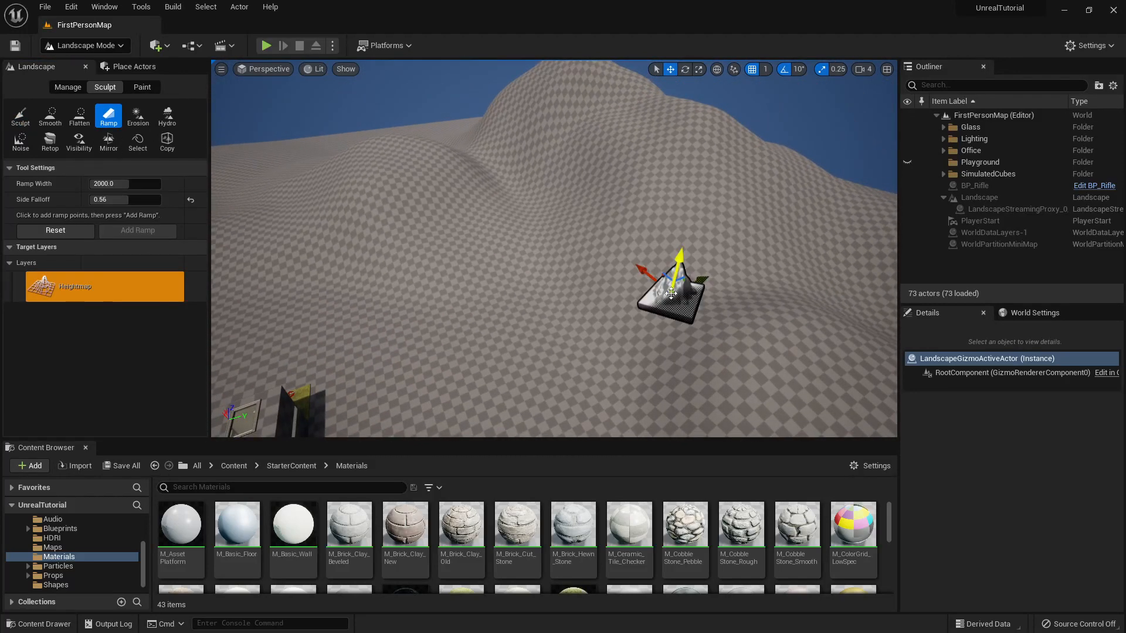
{"action": "left_click", "coordinate": [311, 426]}
{"action": "right_click_drag", "start_coordinate": [311, 426], "coordinate": [158, 496]}
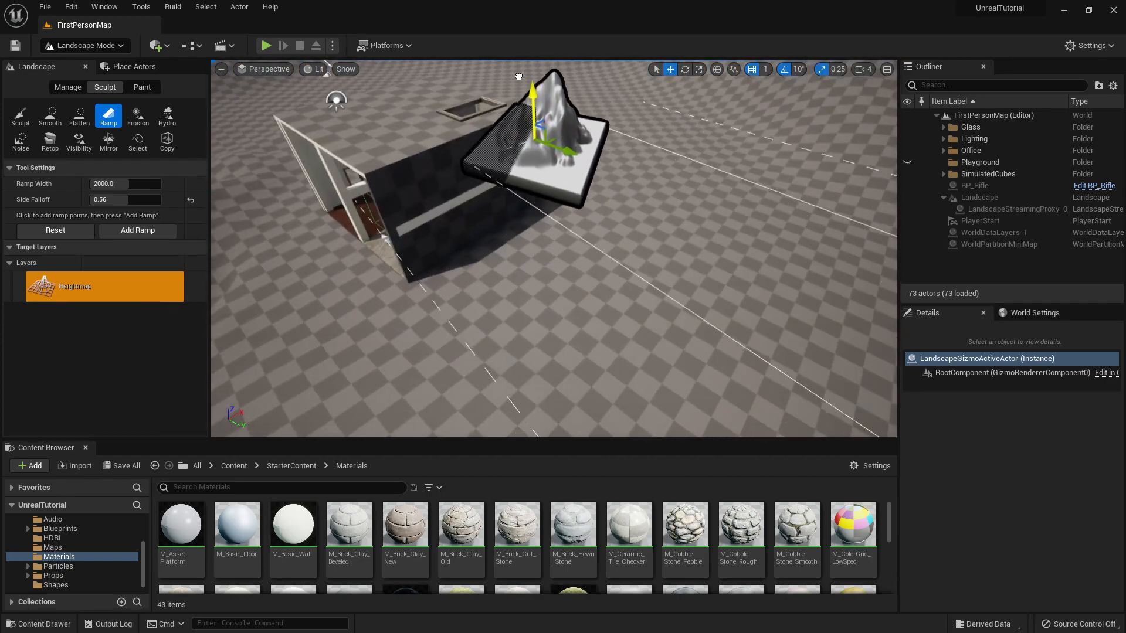
{"action": "right_click_drag", "start_coordinate": [464, 145], "coordinate": [709, 126]}
{"action": "right_click_drag", "start_coordinate": [566, 204], "coordinate": [502, 232]}
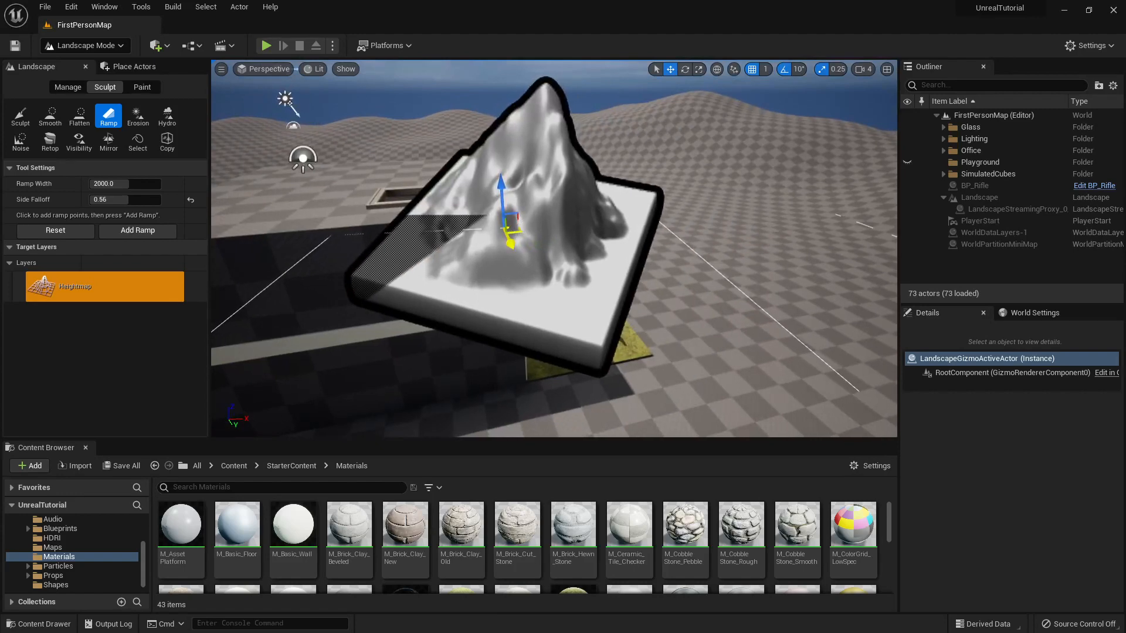
- Shift the ramp point by the building sideways, raise it slightly, and add the ramp
{"action": "left_click_drag", "start_coordinate": [516, 232], "coordinate": [339, 233]}
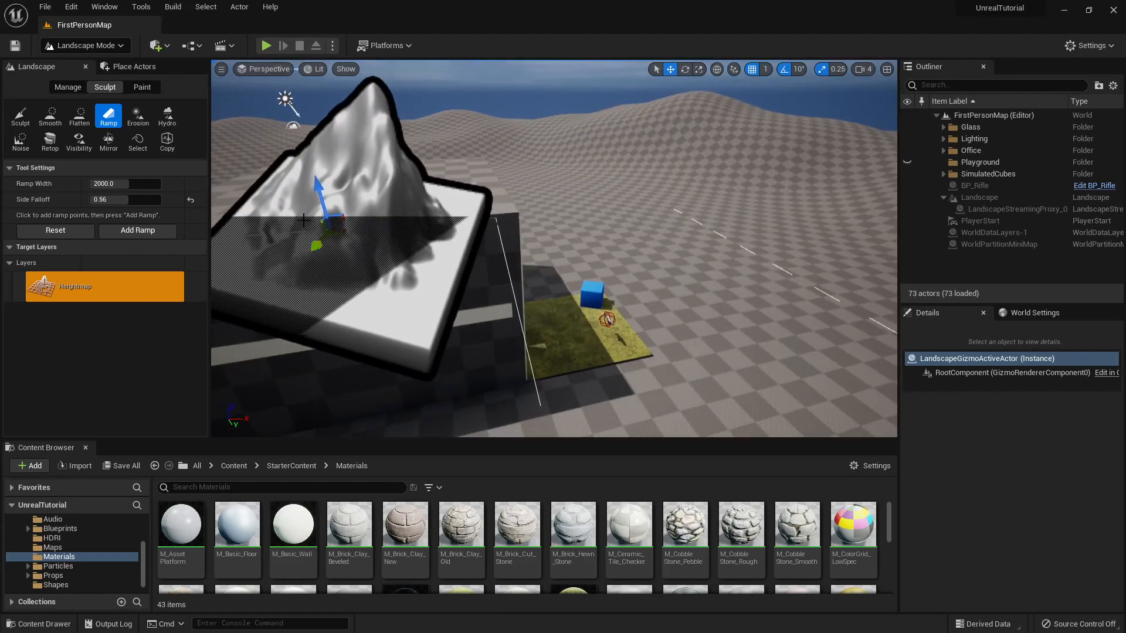
{"action": "left_click_drag", "start_coordinate": [321, 193], "coordinate": [321, 187]}
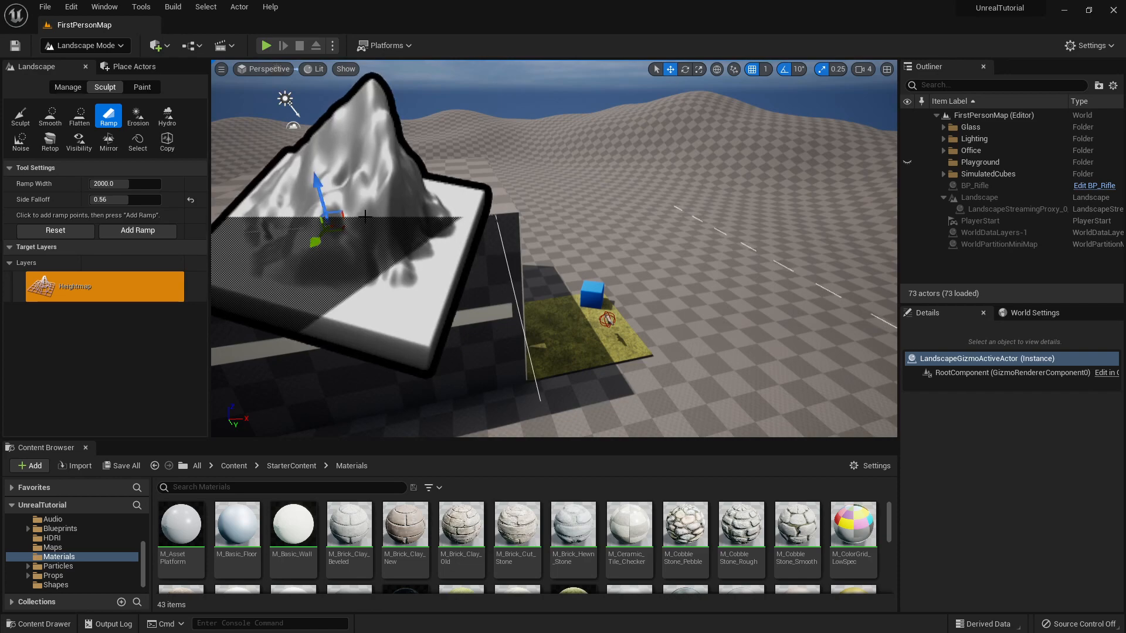
{"action": "right_click_drag", "start_coordinate": [355, 234], "coordinate": [481, 237]}
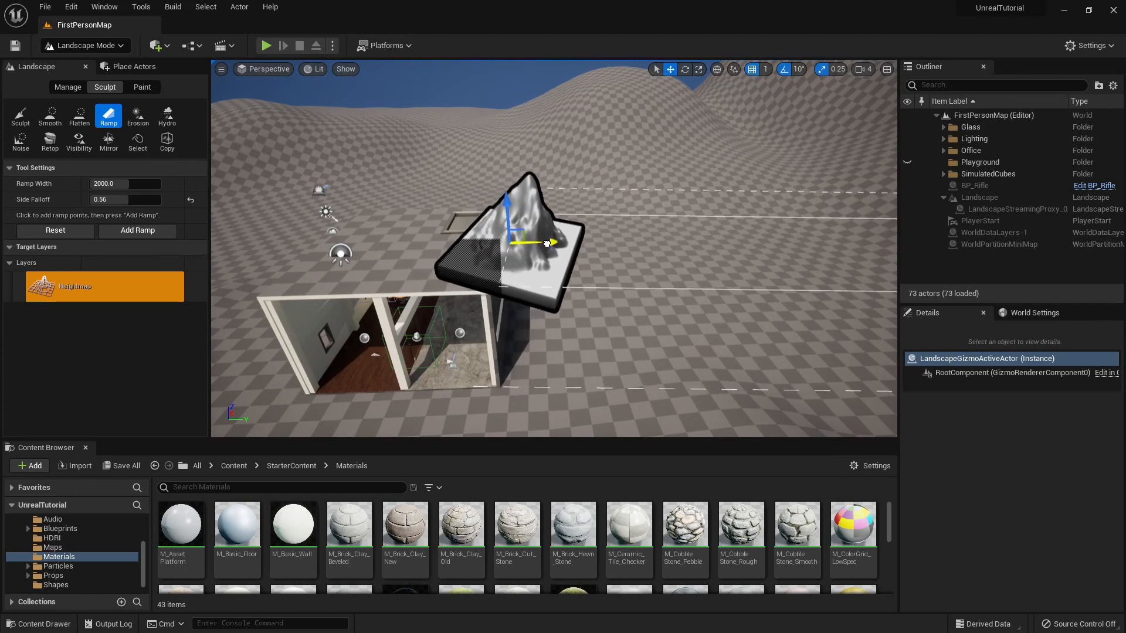
{"action": "right_click_drag", "start_coordinate": [515, 246], "coordinate": [540, 238]}
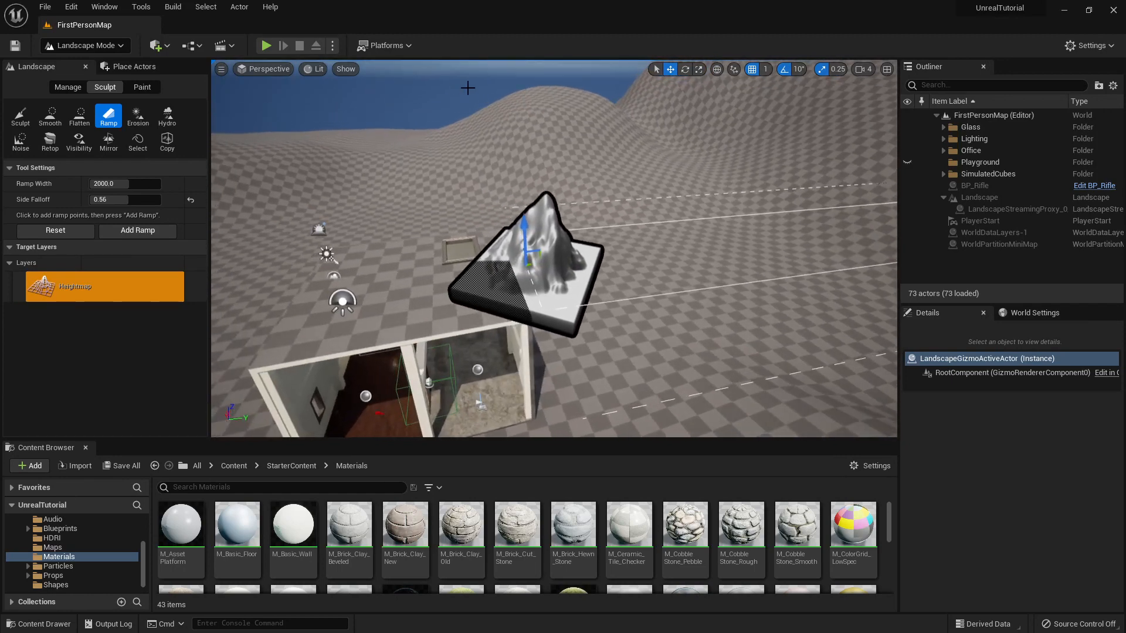
{"action": "left_click", "coordinate": [128, 231]}
{"action": "right_click_drag", "start_coordinate": [679, 294], "coordinate": [721, 280]}
- Switch to the Sculpt tool and examine the raised ramp beside the building from close up and farther away
{"action": "left_click", "coordinate": [26, 120]}
{"action": "mouse_move", "coordinate": [498, 235]}
{"action": "right_mouse_down"}
{"action": "mouse_move", "coordinate": [519, 240]}
{"action": "mouse_move", "coordinate": [537, 299]}
{"action": "mouse_move", "coordinate": [496, 276]}
{"action": "right_mouse_up"}
{"action": "key", "text": "w"}
{"action": "mouse_move", "coordinate": [368, 207]}
{"action": "right_mouse_down"}
{"action": "mouse_move", "coordinate": [399, 211]}
{"action": "mouse_move", "coordinate": [367, 207]}
{"action": "right_mouse_up"}
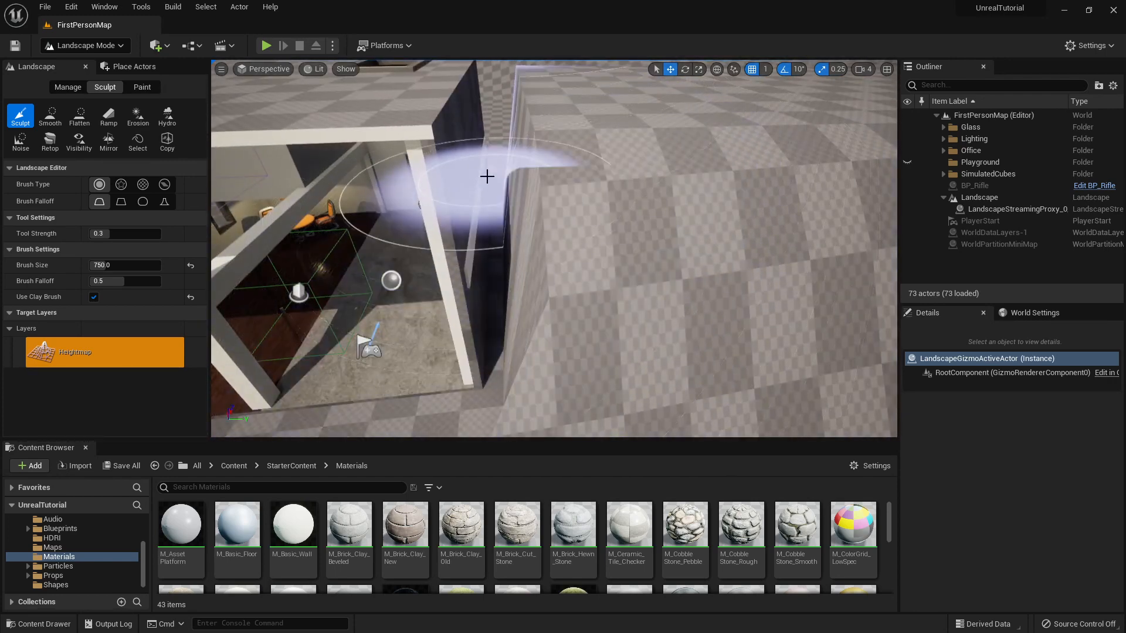
{"action": "key", "text": "a"}
{"action": "mouse_move", "coordinate": [487, 176]}
{"action": "right_mouse_down"}
{"action": "mouse_move", "coordinate": [460, 173]}
{"action": "mouse_move", "coordinate": [476, 175]}
{"action": "right_mouse_up"}
{"action": "key", "text": "d"}
{"action": "key", "text": "d"}
{"action": "key", "text": "a"}
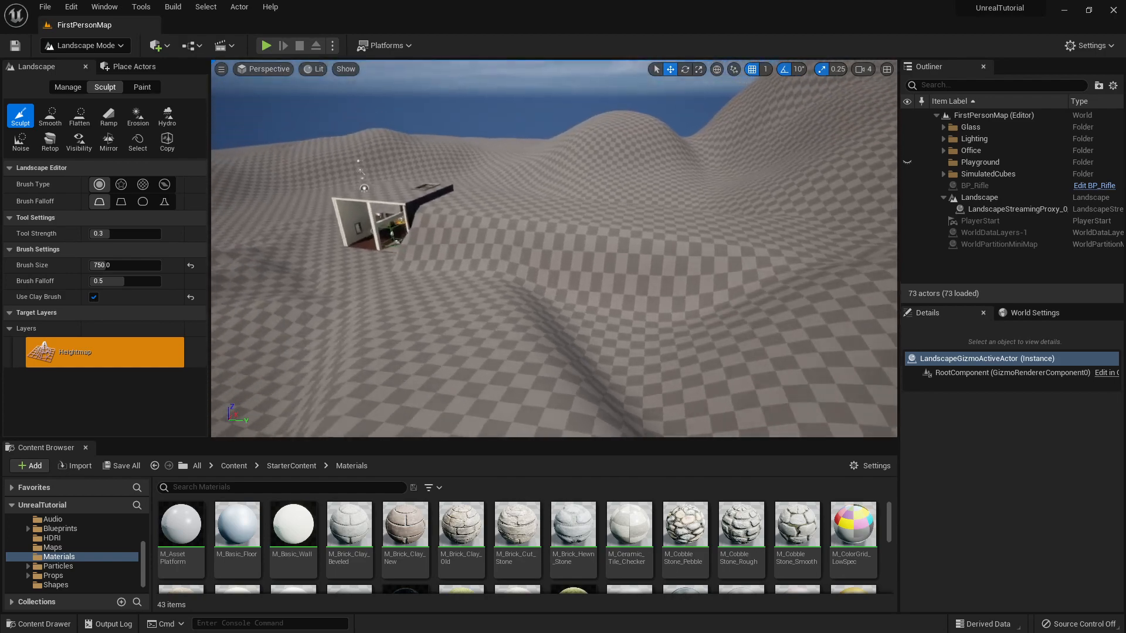
- Set up the Erosion tool with strength 0.35, threshold 80, surface thickness 252, 35 iterations, noise mode Both and noise scale 2.0
{"action": "mouse_move", "coordinate": [554, 248]}
{"action": "right_mouse_down"}
{"action": "mouse_move", "coordinate": [592, 293]}
{"action": "mouse_move", "coordinate": [558, 287]}
{"action": "mouse_move", "coordinate": [604, 299]}
{"action": "mouse_move", "coordinate": [622, 264]}
{"action": "mouse_move", "coordinate": [860, 294]}
{"action": "right_mouse_up"}
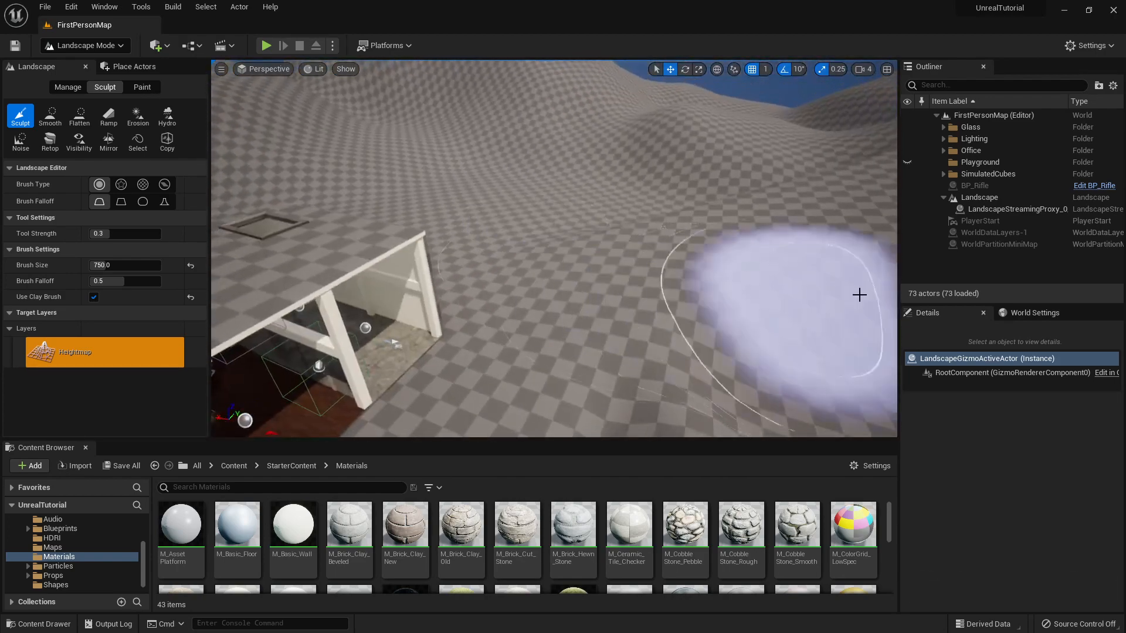
{"action": "right_click_drag", "start_coordinate": [613, 211], "coordinate": [648, 179]}
{"action": "left_click", "coordinate": [137, 115]}
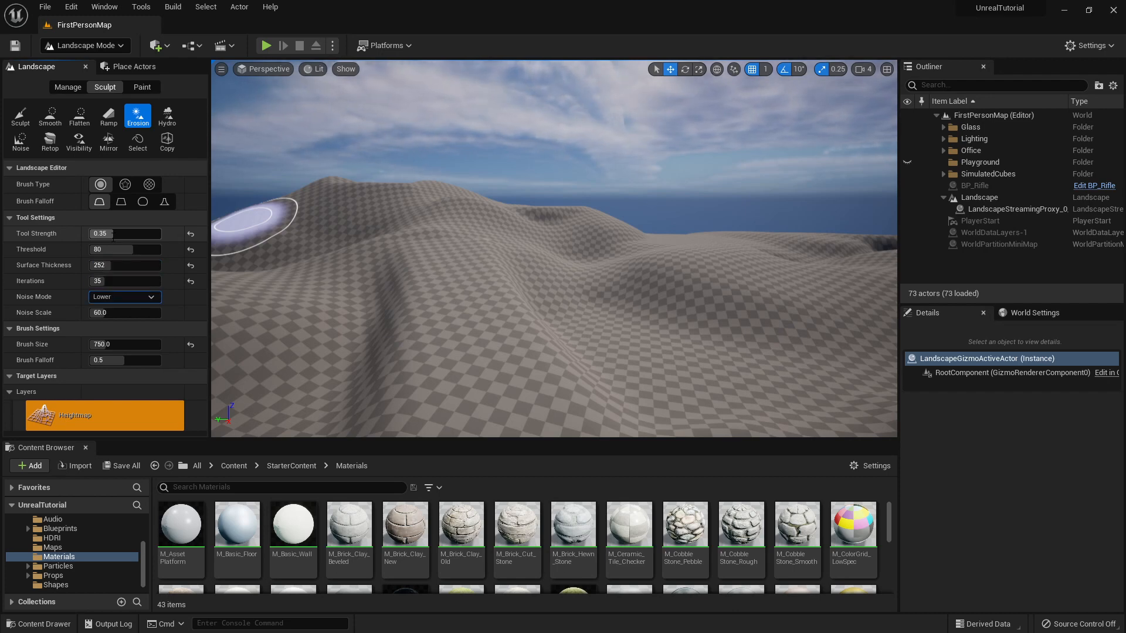
{"action": "left_click", "coordinate": [149, 298]}
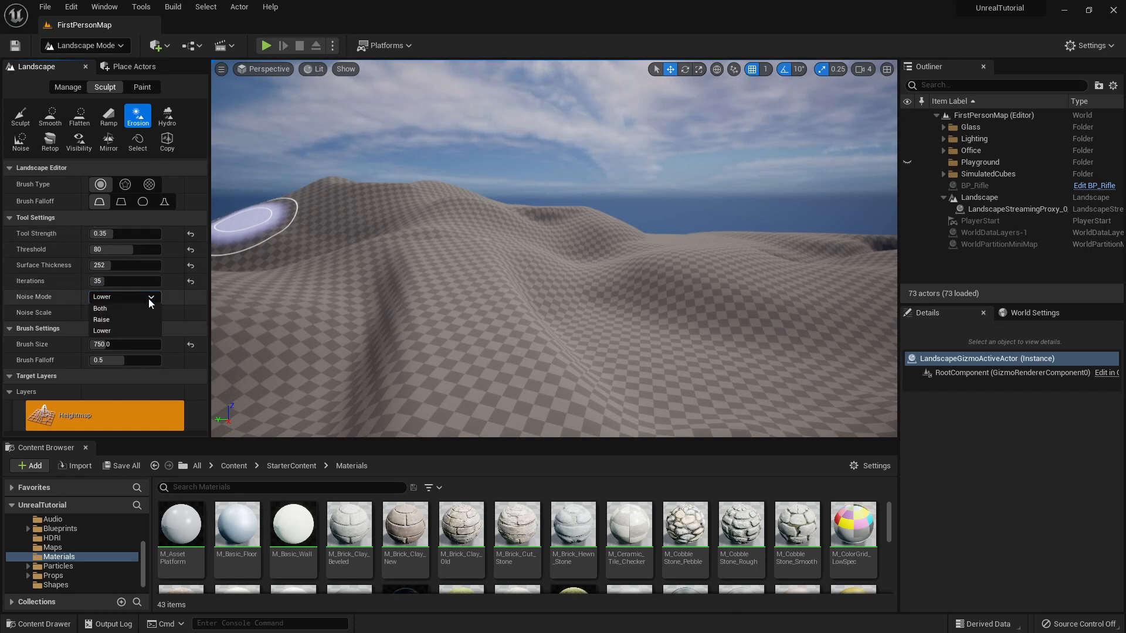
{"action": "left_click", "coordinate": [108, 310]}
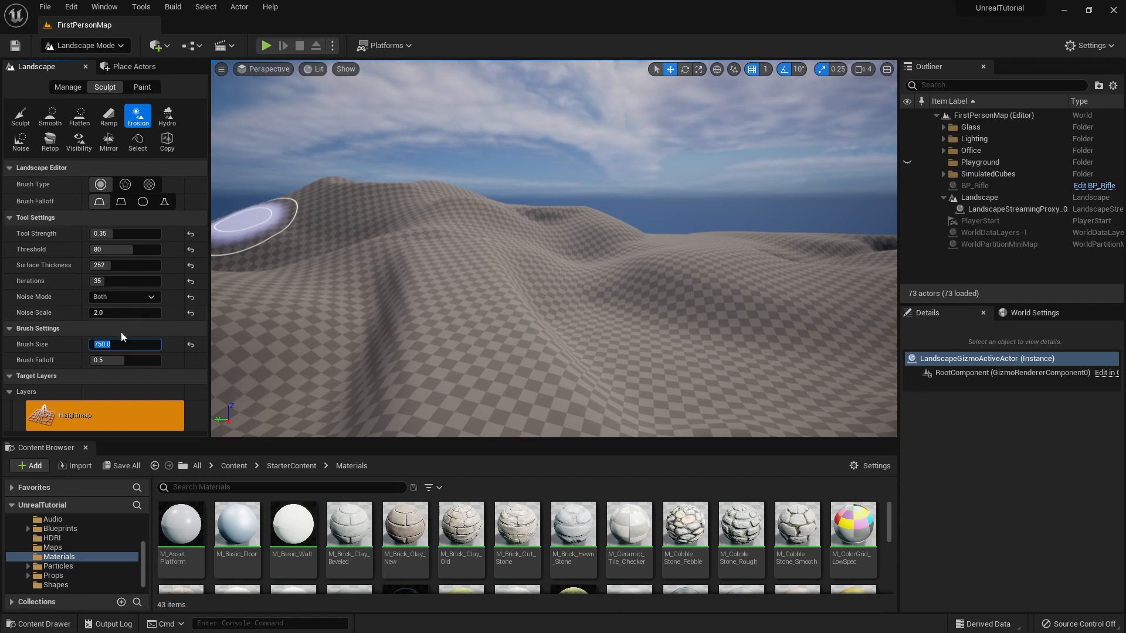
- Set the Erosion brush size to 860 and its brush falloff to 0.9
{"action": "key", "text": "Tab"}
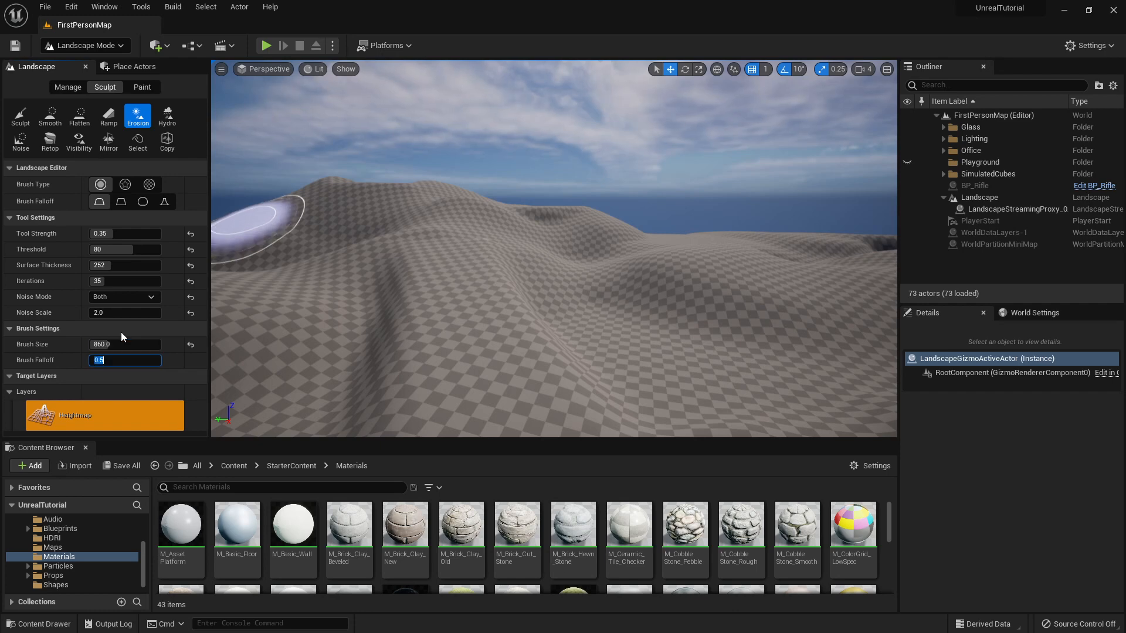
{"action": "key", "text": "BackSpace"}
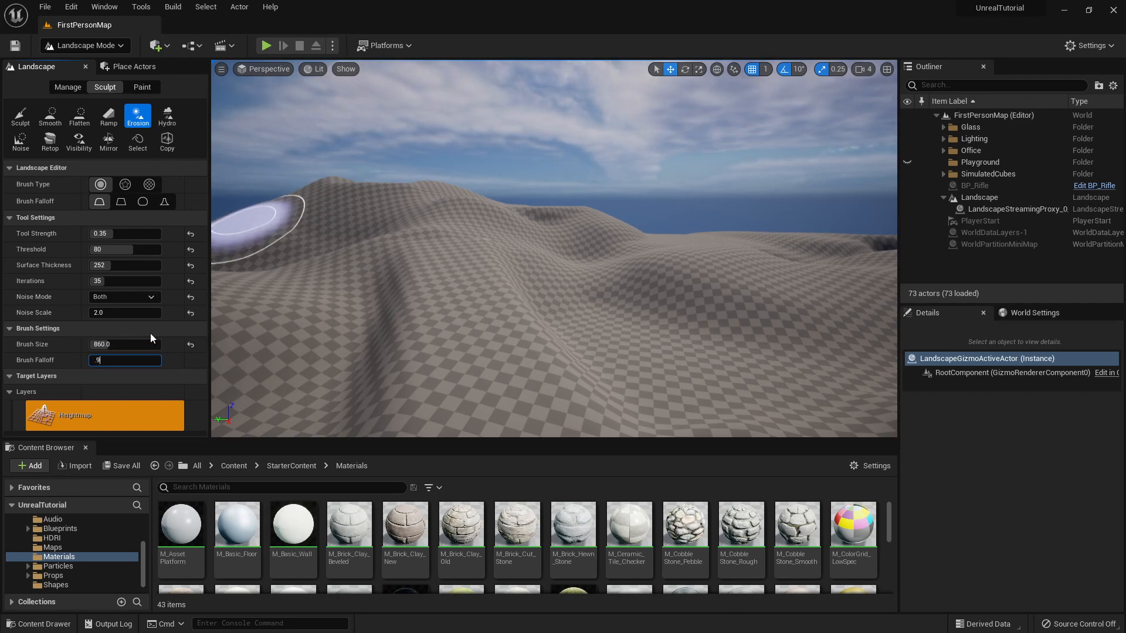
{"action": "type", "text": ".9"}
{"action": "key", "text": "Return"}
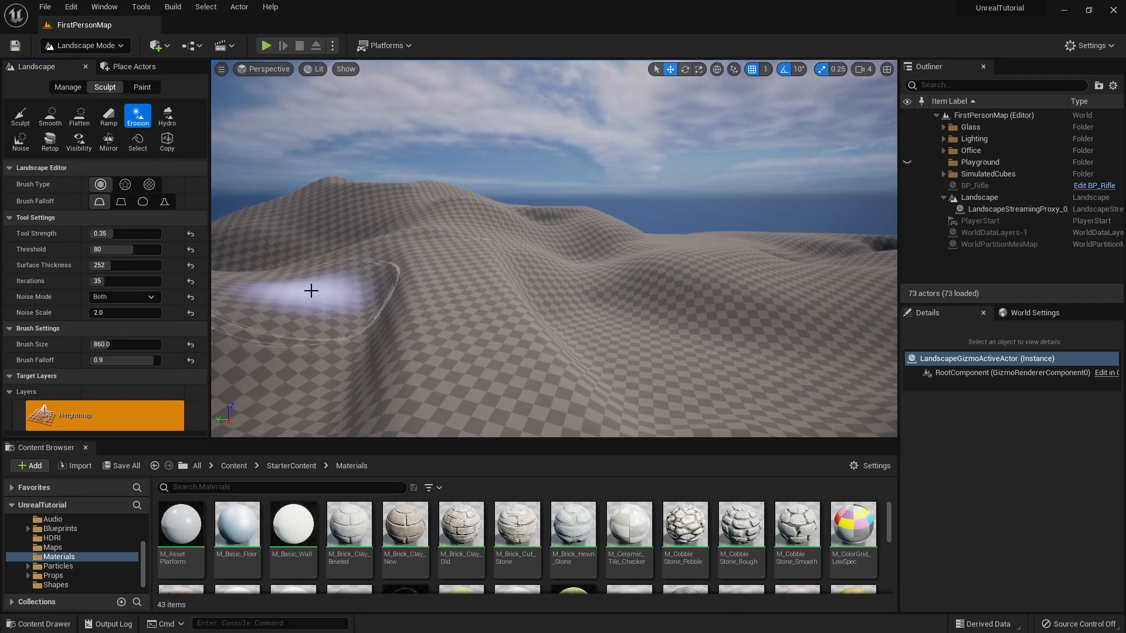
{"action": "mouse_move", "coordinate": [312, 292]}
{"action": "right_mouse_down"}
{"action": "mouse_move", "coordinate": [259, 291]}
{"action": "mouse_move", "coordinate": [402, 255]}
{"action": "right_mouse_up"}
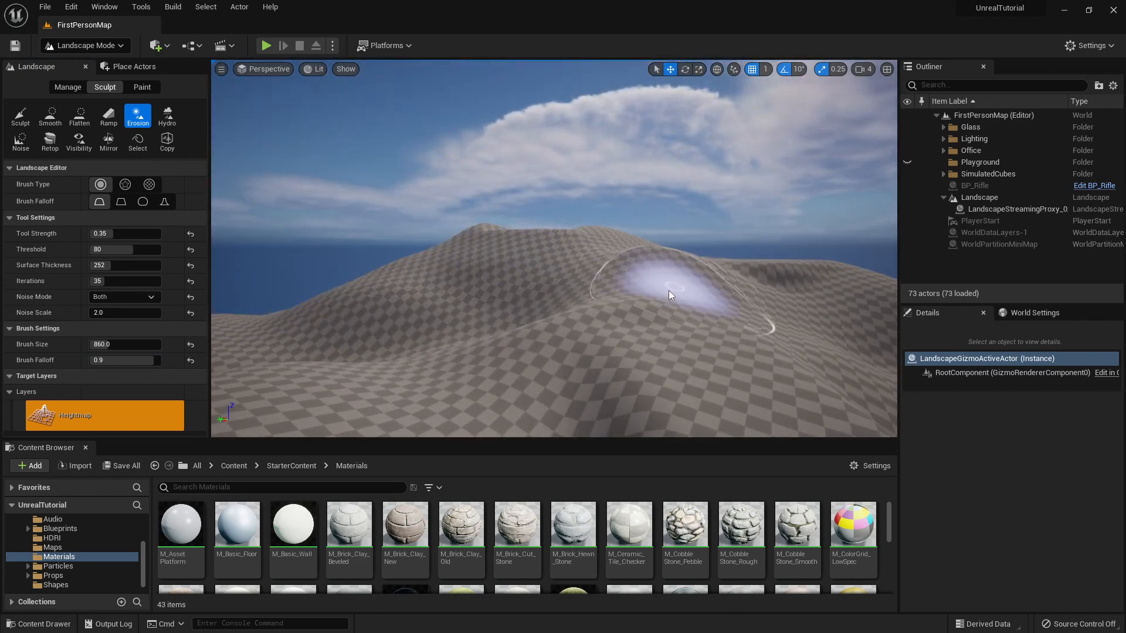
- Erode the hilltops and ridges with several brush strokes, working across the slopes from different sides
{"action": "mouse_move", "coordinate": [668, 290]}
{"action": "right_mouse_down"}
{"action": "mouse_move", "coordinate": [645, 240]}
{"action": "mouse_move", "coordinate": [587, 275]}
{"action": "mouse_move", "coordinate": [506, 273]}
{"action": "right_mouse_up"}
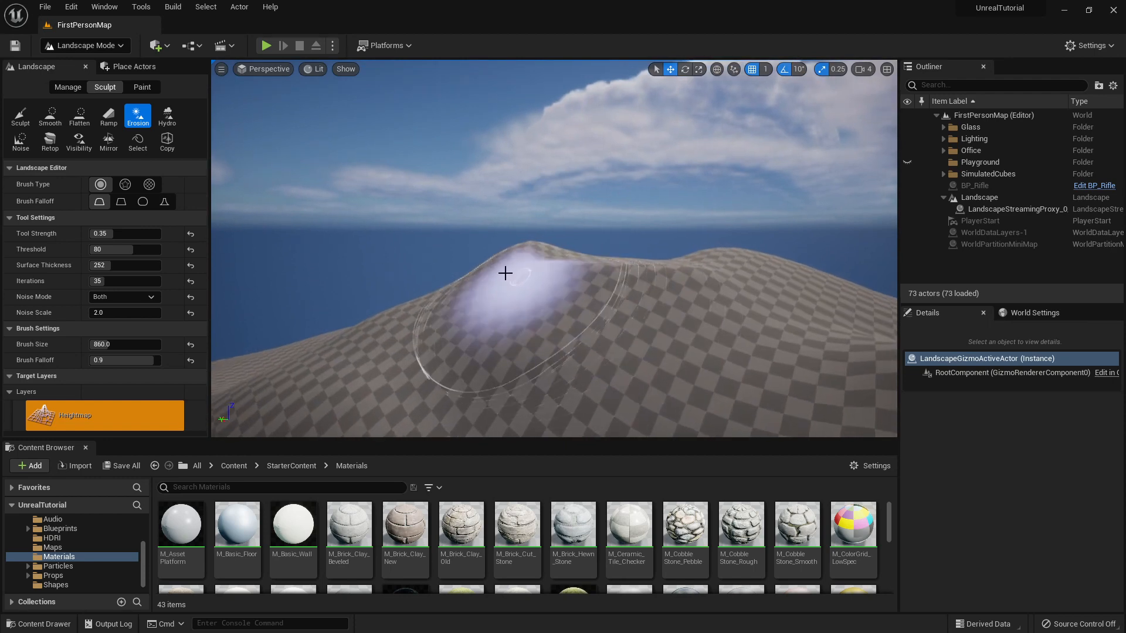
{"action": "right_click_drag", "start_coordinate": [764, 311], "coordinate": [693, 292]}
{"action": "left_click_drag", "start_coordinate": [694, 291], "coordinate": [610, 254]}
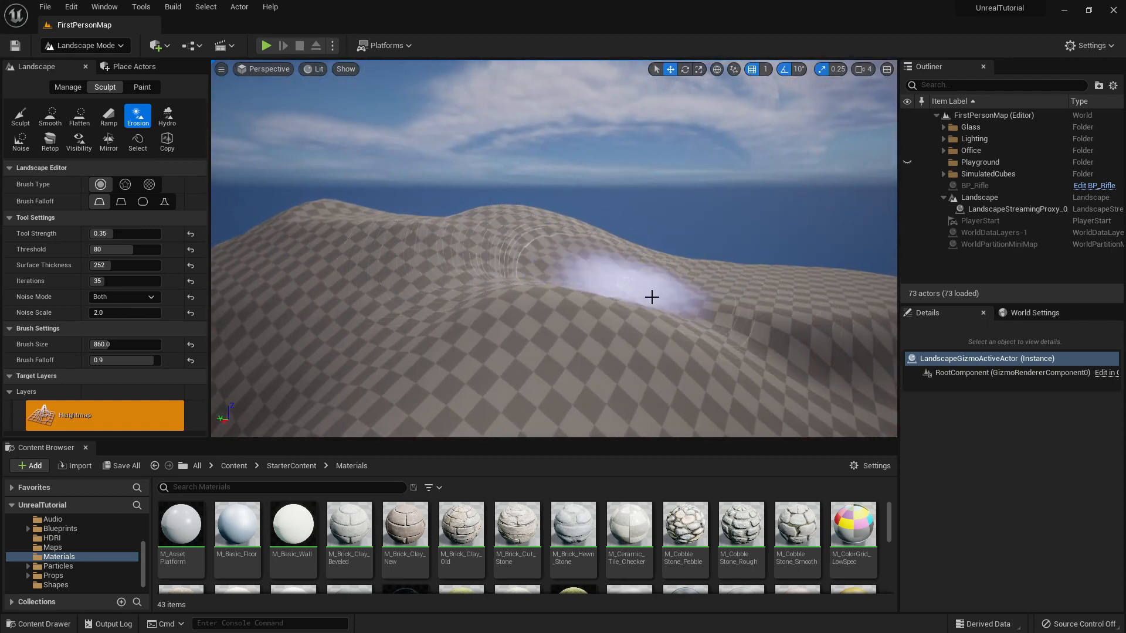
{"action": "right_click_drag", "start_coordinate": [790, 413], "coordinate": [771, 434]}
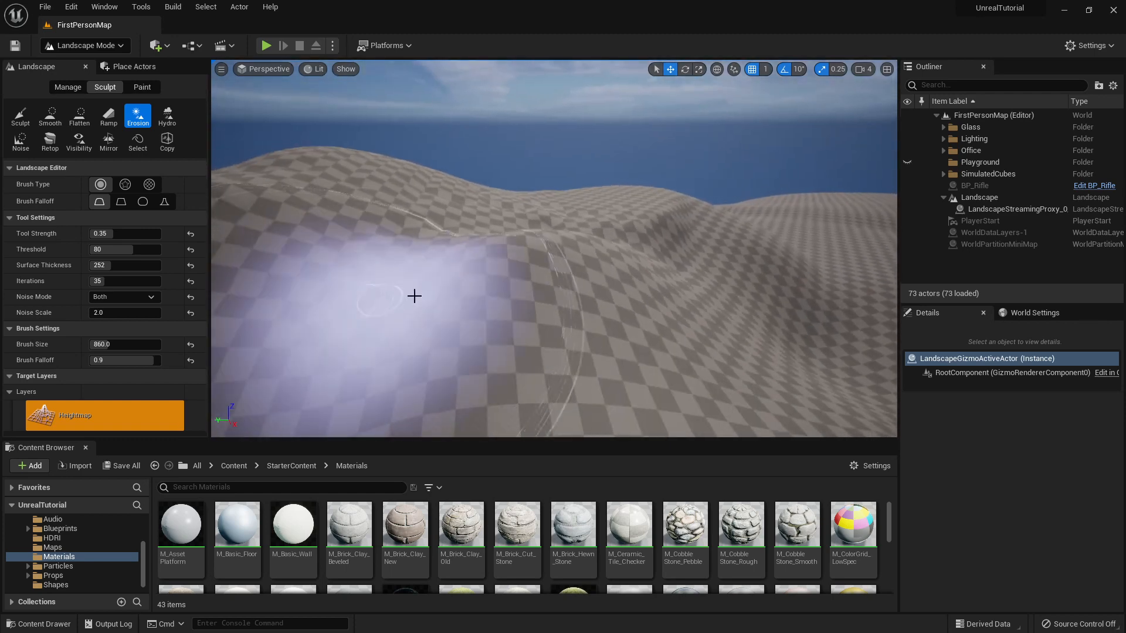
{"action": "mouse_move", "coordinate": [819, 284]}
{"action": "right_mouse_down"}
{"action": "mouse_move", "coordinate": [823, 300]}
{"action": "mouse_move", "coordinate": [721, 278]}
{"action": "right_mouse_up"}
{"action": "left_click_drag", "start_coordinate": [696, 270], "coordinate": [516, 182]}
{"action": "mouse_move", "coordinate": [720, 226]}
{"action": "right_mouse_down"}
{"action": "mouse_move", "coordinate": [829, 327]}
{"action": "mouse_move", "coordinate": [558, 269]}
{"action": "right_mouse_up"}
{"action": "mouse_move", "coordinate": [558, 269]}
{"action": "left_mouse_down"}
{"action": "mouse_move", "coordinate": [578, 230]}
{"action": "mouse_move", "coordinate": [844, 242]}
{"action": "mouse_move", "coordinate": [678, 250]}
{"action": "mouse_move", "coordinate": [794, 256]}
{"action": "left_mouse_up"}
{"action": "mouse_move", "coordinate": [794, 256]}
{"action": "right_mouse_down"}
{"action": "mouse_move", "coordinate": [833, 299]}
{"action": "mouse_move", "coordinate": [662, 239]}
{"action": "right_mouse_up"}
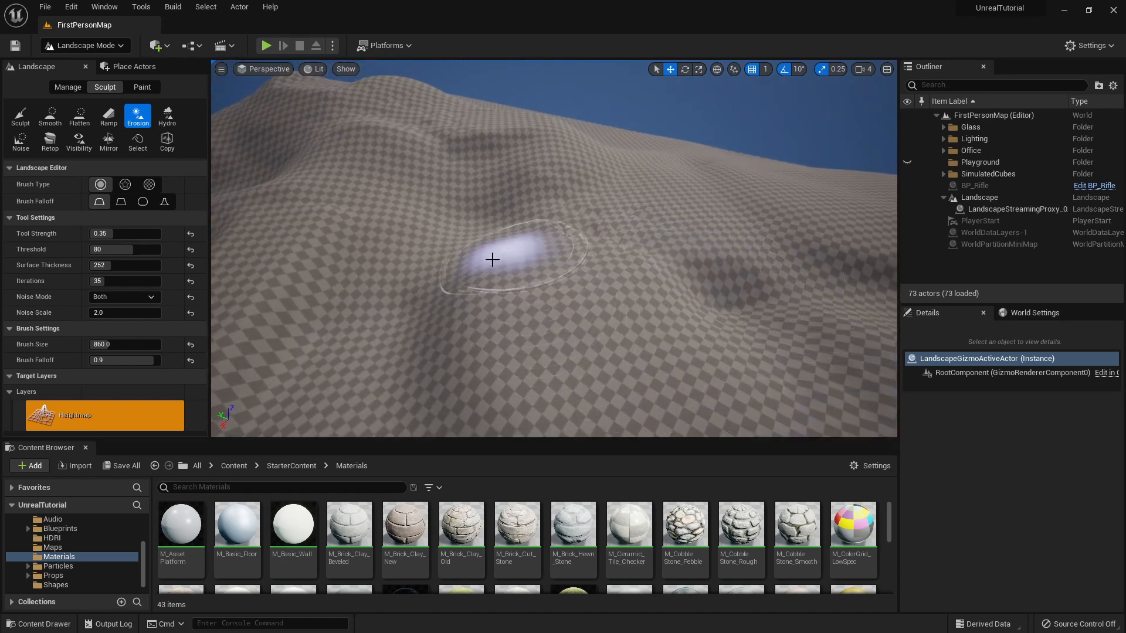
- Examine the eroded slopes and the terrain around the building from several sides
{"action": "mouse_move", "coordinate": [417, 391]}
{"action": "right_mouse_down"}
{"action": "mouse_move", "coordinate": [410, 352]}
{"action": "mouse_move", "coordinate": [518, 251]}
{"action": "right_mouse_up"}
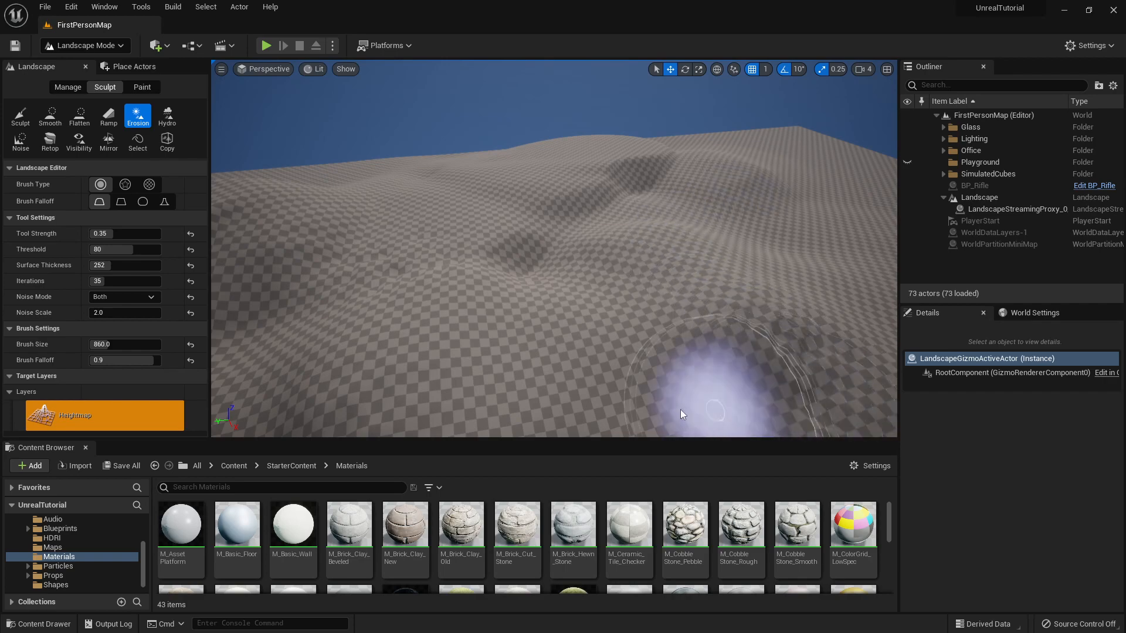
{"action": "mouse_move", "coordinate": [596, 356]}
{"action": "right_mouse_down"}
{"action": "mouse_move", "coordinate": [563, 399]}
{"action": "mouse_move", "coordinate": [548, 254]}
{"action": "right_mouse_up"}
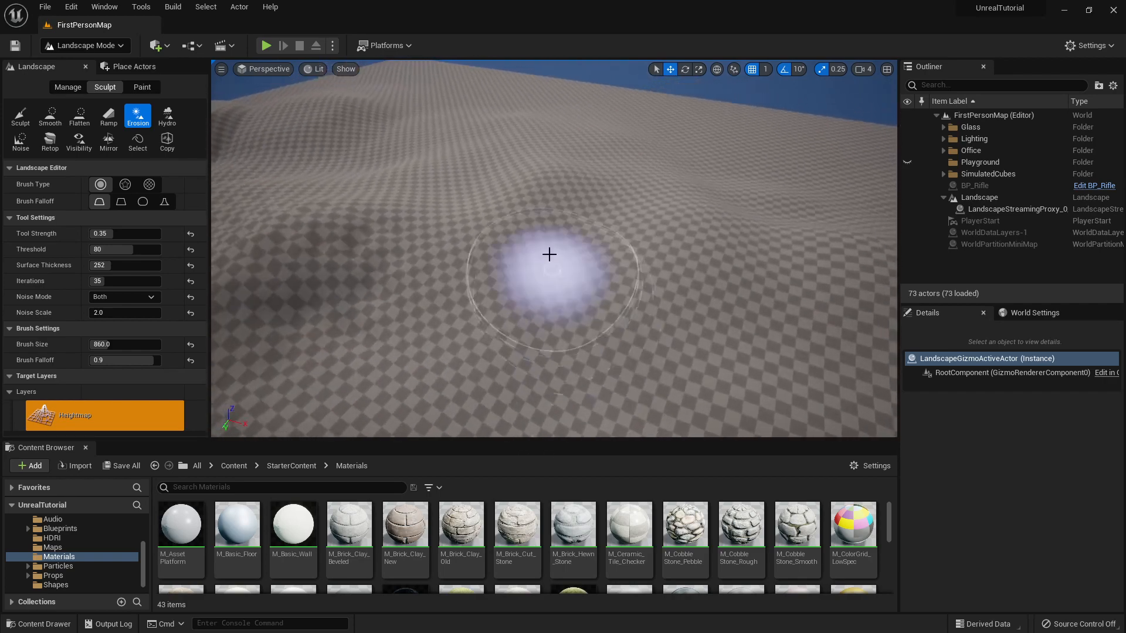
{"action": "right_click_drag", "start_coordinate": [774, 417], "coordinate": [886, 411]}
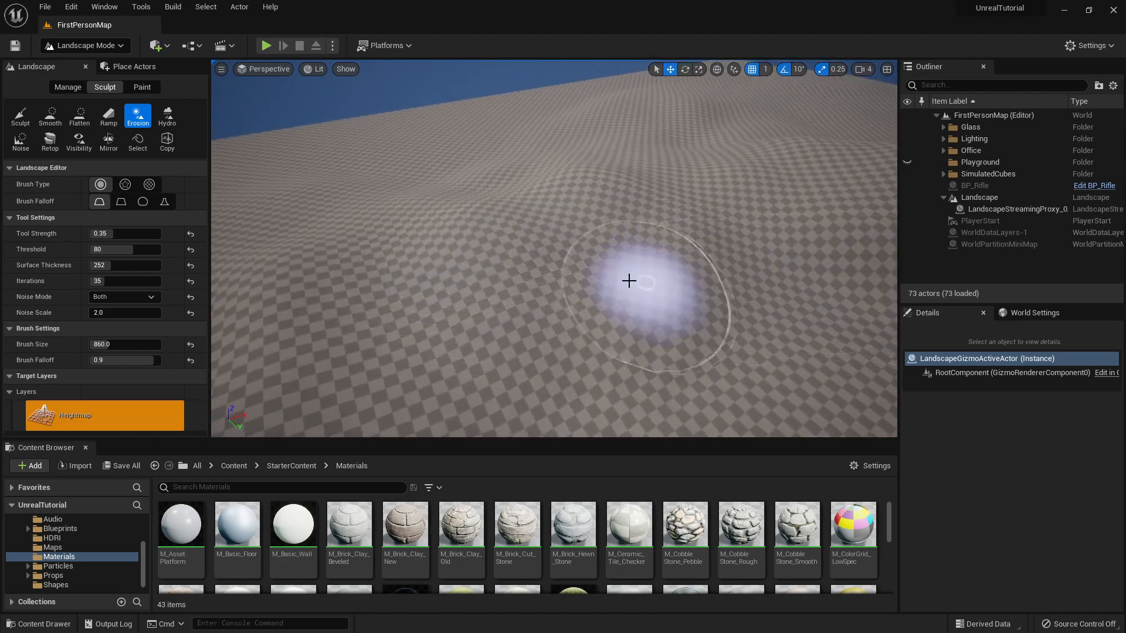
{"action": "mouse_move", "coordinate": [628, 280]}
{"action": "right_mouse_down"}
{"action": "mouse_move", "coordinate": [721, 270]}
{"action": "mouse_move", "coordinate": [621, 272]}
{"action": "right_mouse_up"}
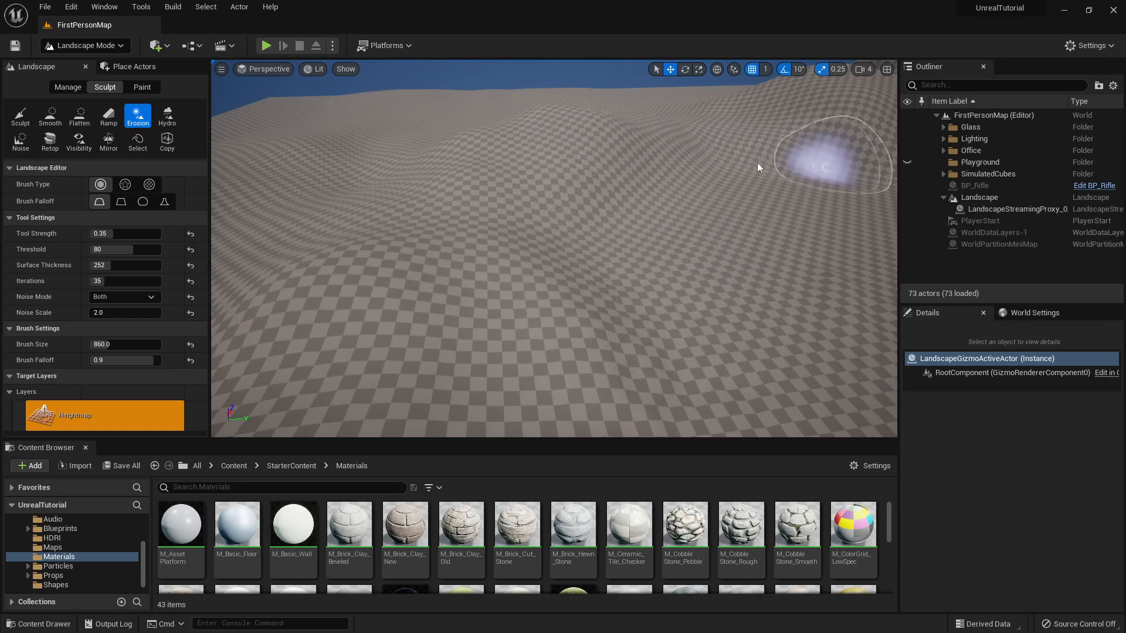
{"action": "right_click_drag", "start_coordinate": [832, 161], "coordinate": [745, 170]}
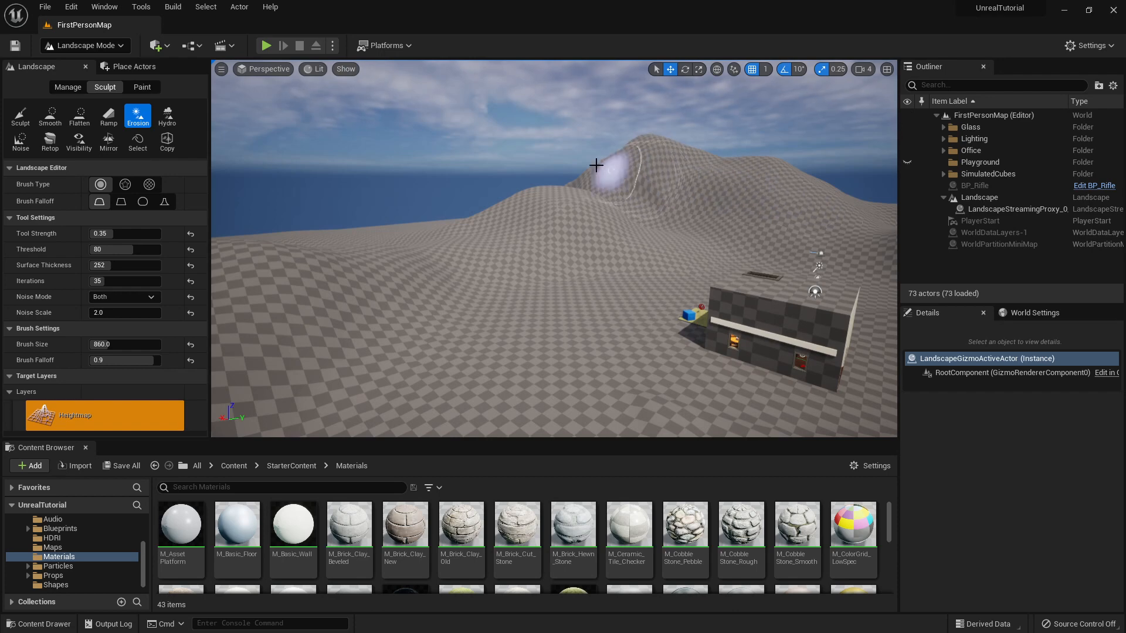
{"action": "key", "text": "d"}
{"action": "mouse_move", "coordinate": [845, 201]}
{"action": "right_mouse_down"}
{"action": "mouse_move", "coordinate": [880, 206]}
{"action": "mouse_move", "coordinate": [845, 201]}
{"action": "right_mouse_up"}
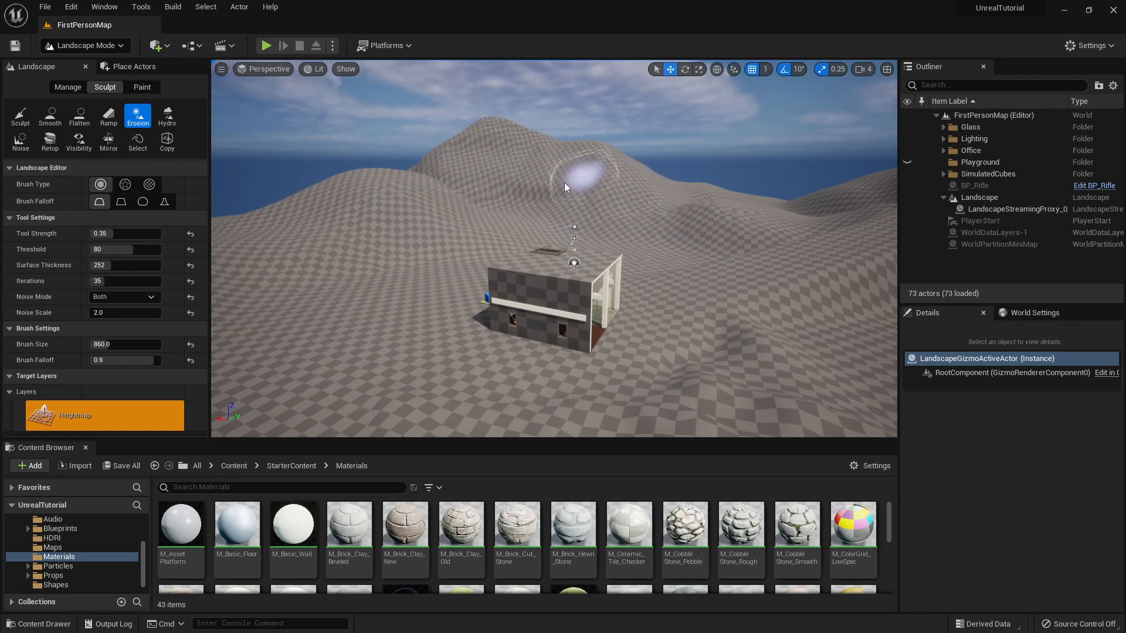
- Erode the mountain behind the building and undo the last stroke
{"action": "key", "text": "w"}
{"action": "mouse_move", "coordinate": [567, 206]}
{"action": "right_mouse_down"}
{"action": "mouse_move", "coordinate": [516, 205]}
{"action": "mouse_move", "coordinate": [572, 183]}
{"action": "mouse_move", "coordinate": [530, 178]}
{"action": "mouse_move", "coordinate": [521, 153]}
{"action": "mouse_move", "coordinate": [517, 189]}
{"action": "mouse_move", "coordinate": [596, 192]}
{"action": "right_mouse_up"}
{"action": "key", "text": "ctrl+z"}
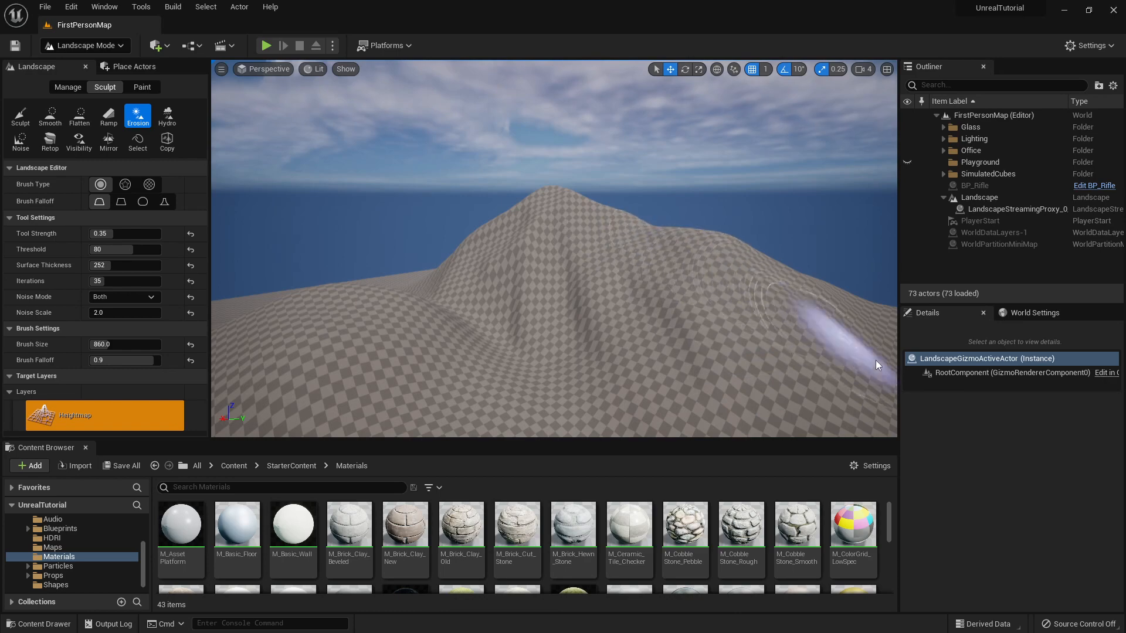
- Inspect the gullies on the eroded mountain and the surrounding ridges from different angles
{"action": "mouse_move", "coordinate": [505, 252]}
{"action": "right_mouse_down"}
{"action": "mouse_move", "coordinate": [557, 264]}
{"action": "mouse_move", "coordinate": [545, 263]}
{"action": "right_mouse_up"}
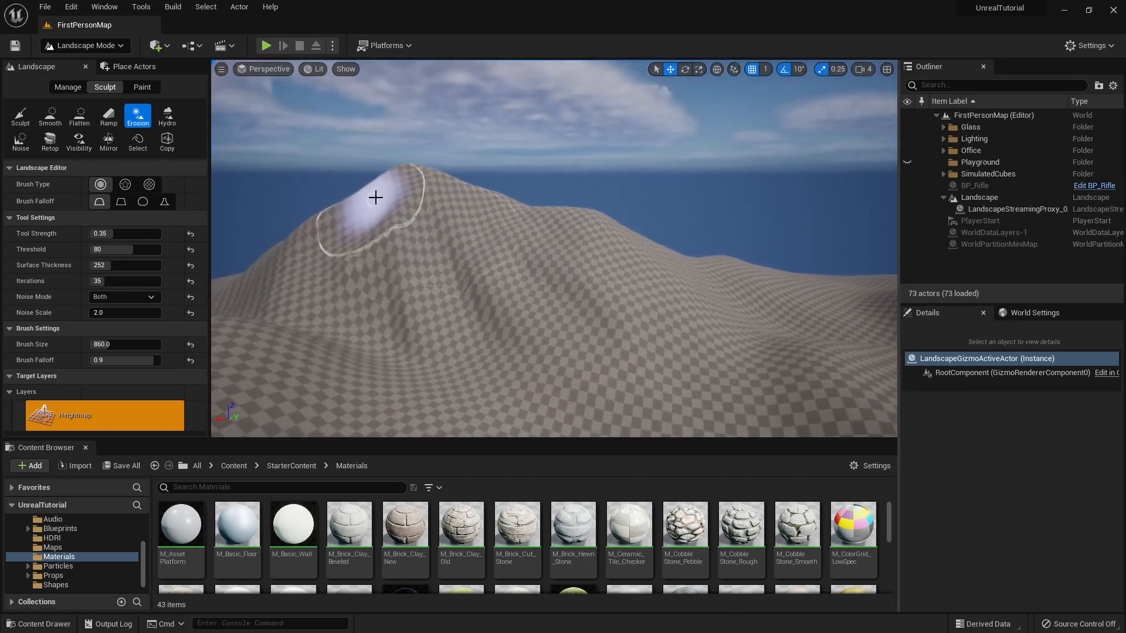
{"action": "right_click_drag", "start_coordinate": [542, 334], "coordinate": [686, 334]}
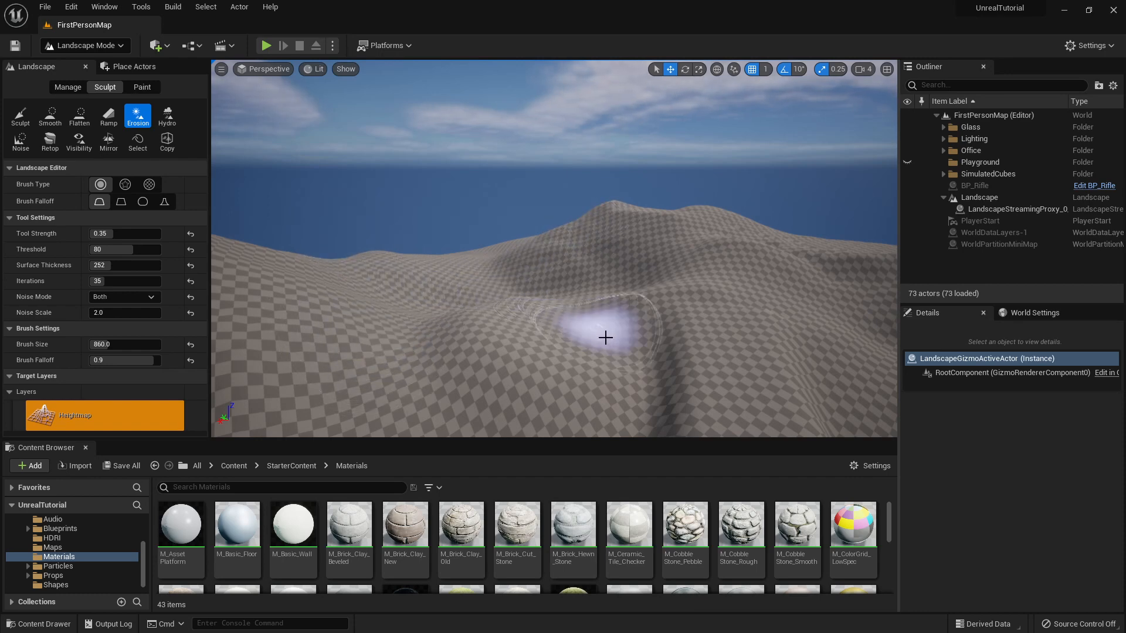
{"action": "mouse_move", "coordinate": [607, 358]}
{"action": "right_mouse_down"}
{"action": "mouse_move", "coordinate": [608, 402]}
{"action": "mouse_move", "coordinate": [654, 408]}
{"action": "mouse_move", "coordinate": [593, 214]}
{"action": "right_mouse_up"}
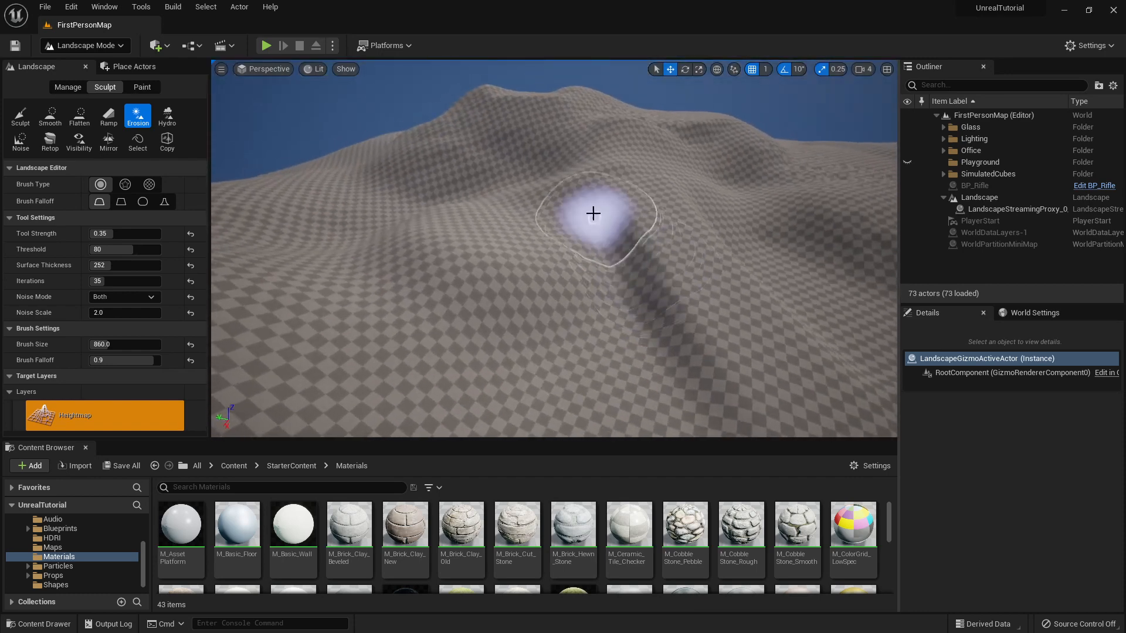
{"action": "mouse_move", "coordinate": [586, 314]}
{"action": "right_mouse_down"}
{"action": "mouse_move", "coordinate": [622, 340]}
{"action": "mouse_move", "coordinate": [468, 269]}
{"action": "right_mouse_up"}
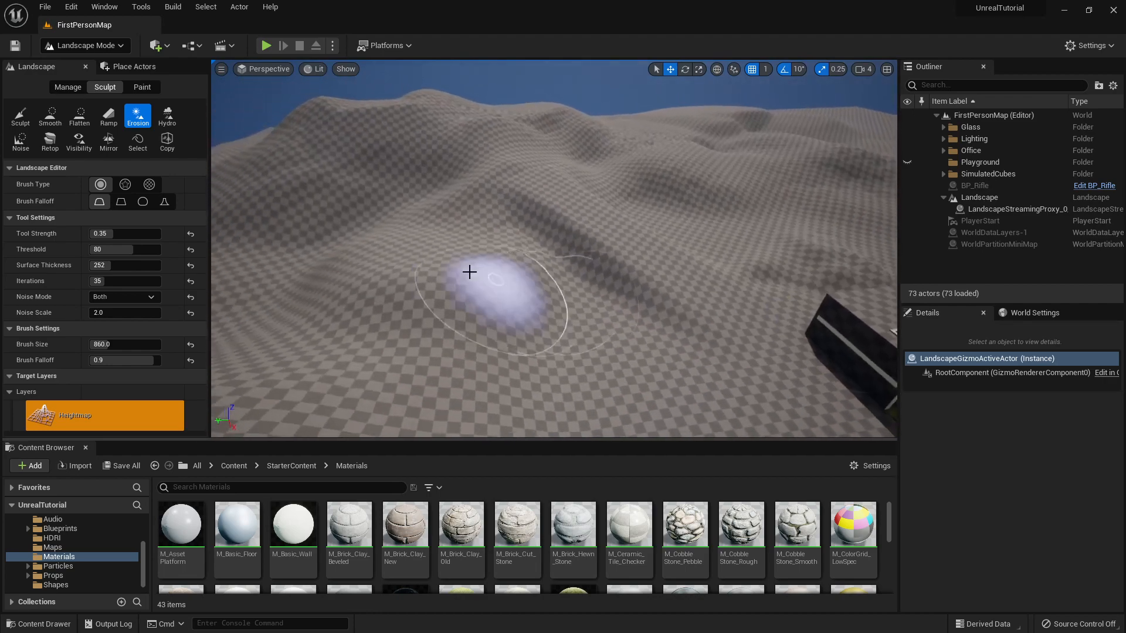
{"action": "mouse_move", "coordinate": [593, 184]}
{"action": "right_mouse_down"}
{"action": "mouse_move", "coordinate": [627, 170]}
{"action": "mouse_move", "coordinate": [563, 176]}
{"action": "mouse_move", "coordinate": [557, 187]}
{"action": "mouse_move", "coordinate": [622, 179]}
{"action": "right_mouse_up"}
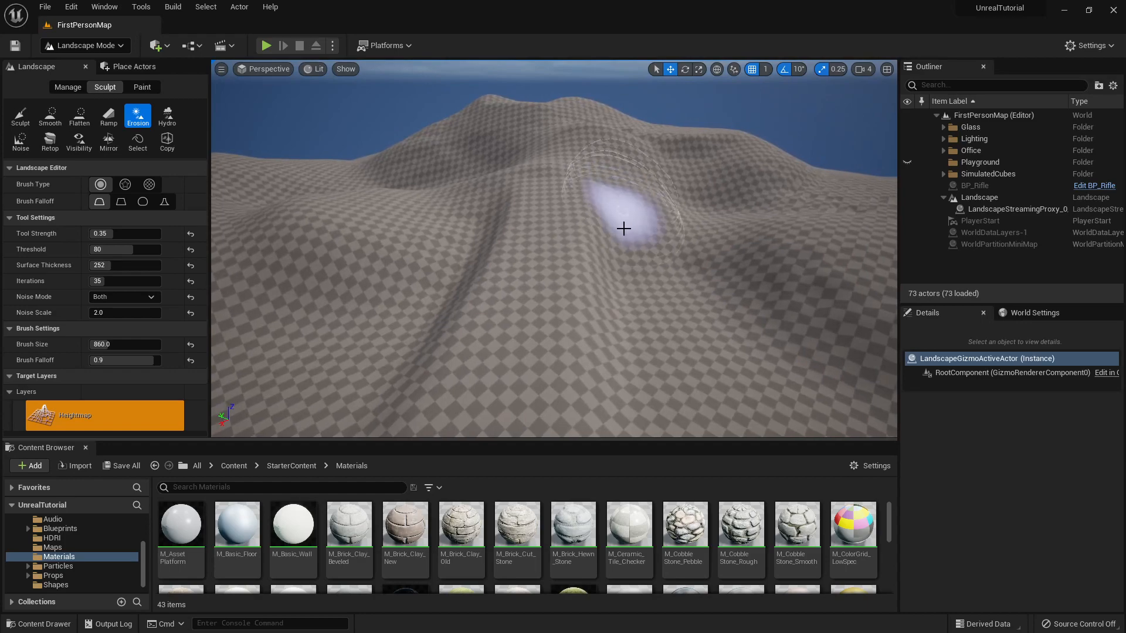
{"action": "right_click_drag", "start_coordinate": [648, 422], "coordinate": [617, 221]}
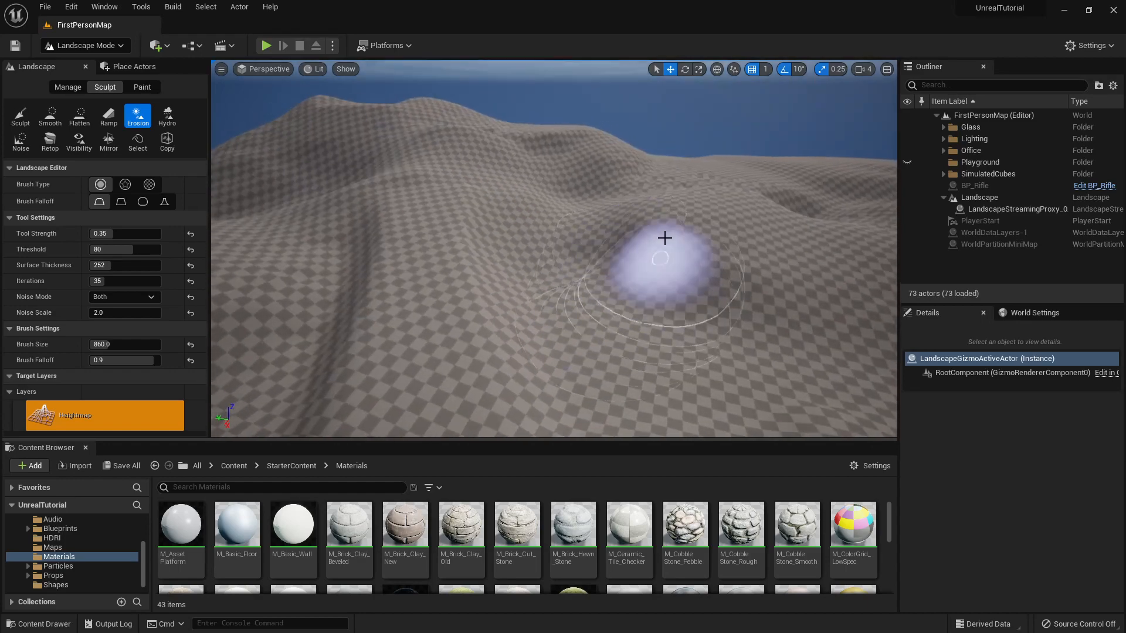
{"action": "mouse_move", "coordinate": [529, 225]}
{"action": "right_mouse_down"}
{"action": "mouse_move", "coordinate": [596, 254]}
{"action": "mouse_move", "coordinate": [485, 239]}
{"action": "right_mouse_up"}
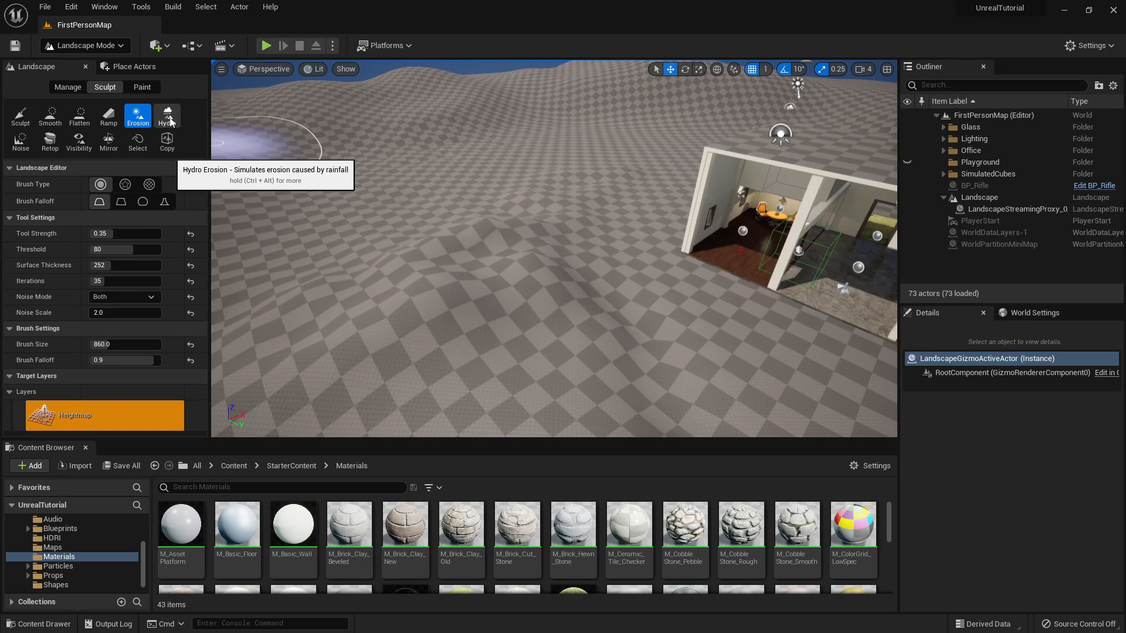
- Switch to the Noise tool and set its brush size to 250
{"action": "left_click", "coordinate": [26, 139]}
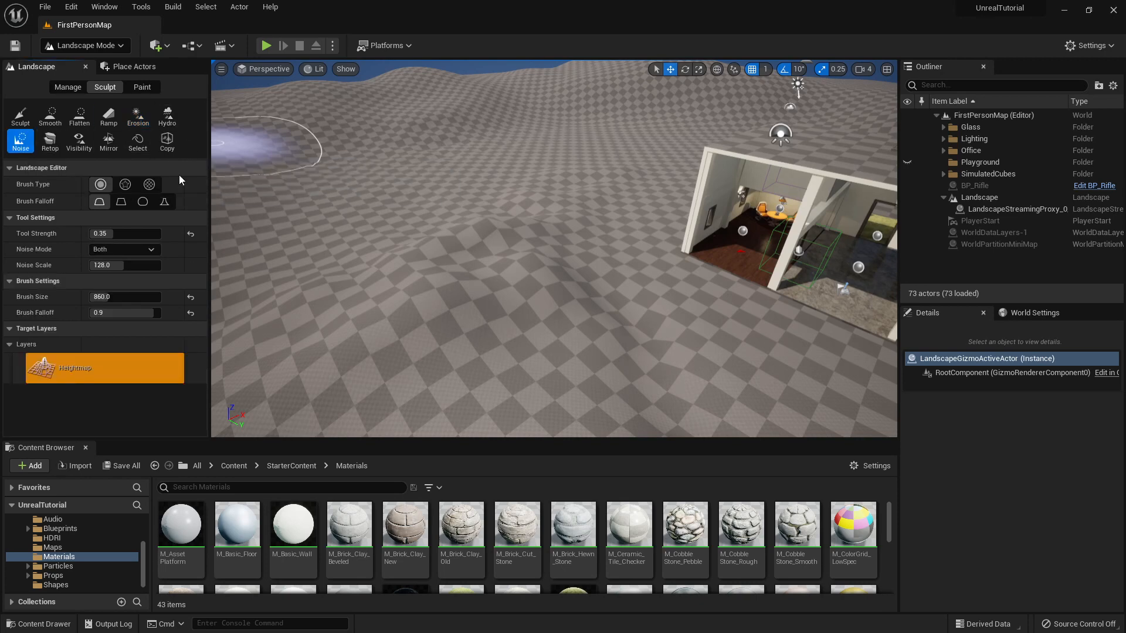
{"action": "mouse_move", "coordinate": [447, 189]}
{"action": "right_mouse_down"}
{"action": "mouse_move", "coordinate": [460, 178]}
{"action": "mouse_move", "coordinate": [317, 162]}
{"action": "right_mouse_up"}
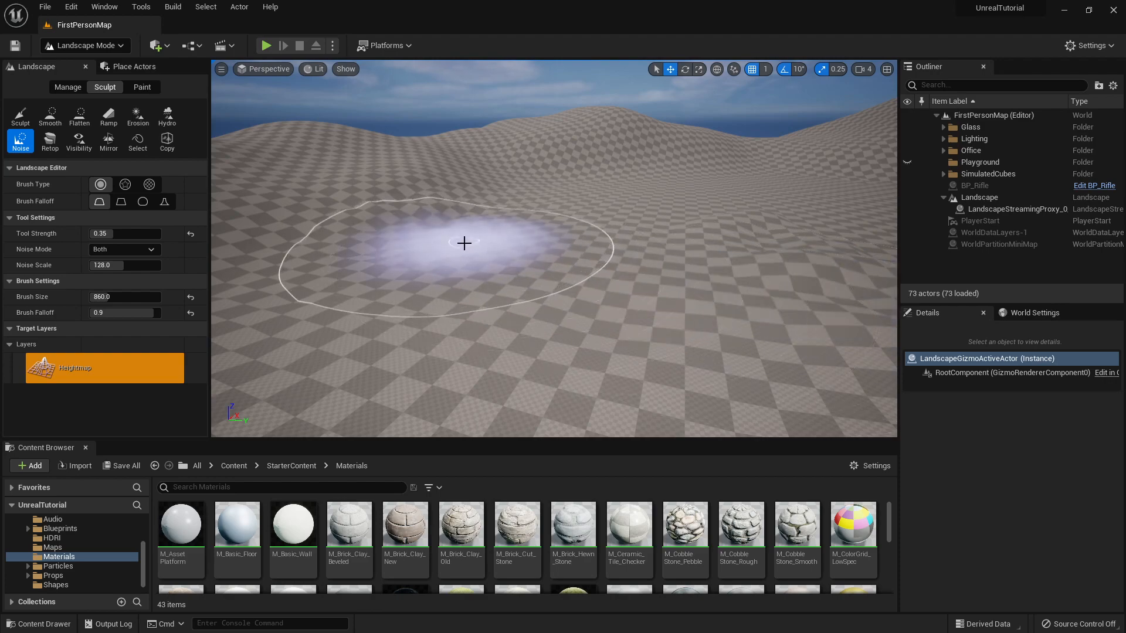
{"action": "mouse_move", "coordinate": [502, 234]}
{"action": "right_mouse_down"}
{"action": "mouse_move", "coordinate": [586, 227]}
{"action": "mouse_move", "coordinate": [519, 231]}
{"action": "right_mouse_up"}
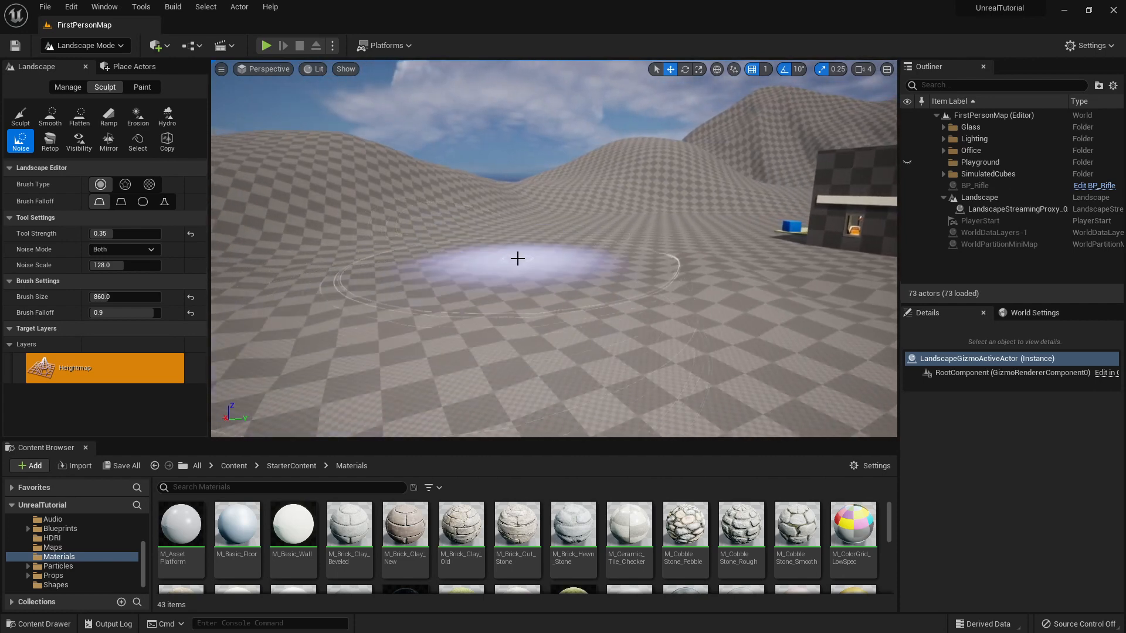
{"action": "right_click_drag", "start_coordinate": [405, 308], "coordinate": [373, 308]}
{"action": "left_click", "coordinate": [129, 297]}
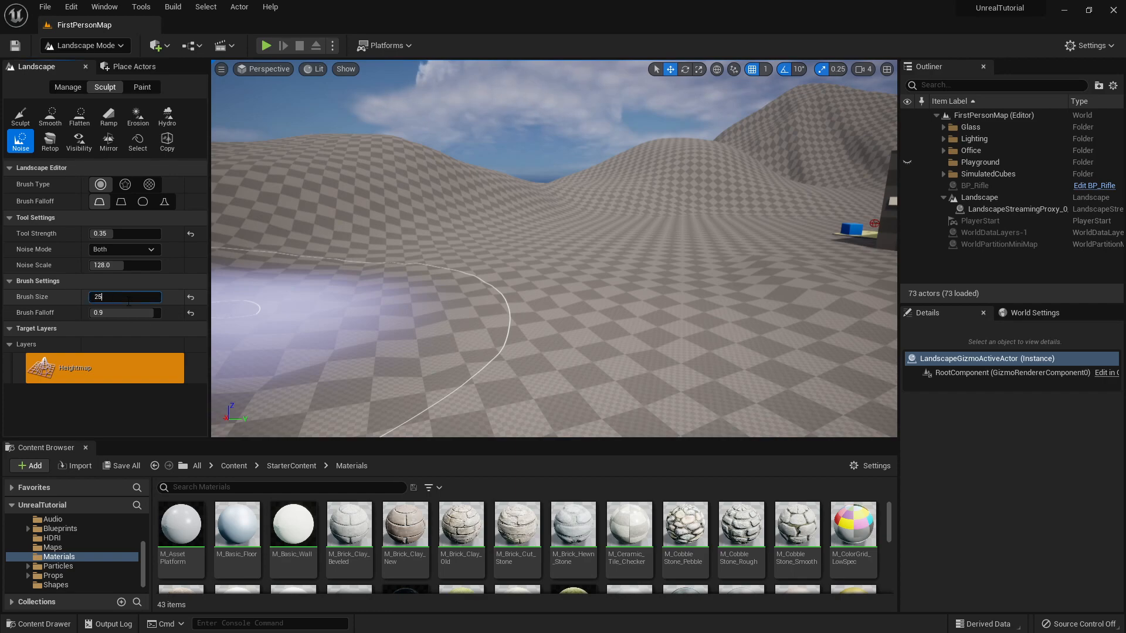
{"action": "key", "text": "Tab"}
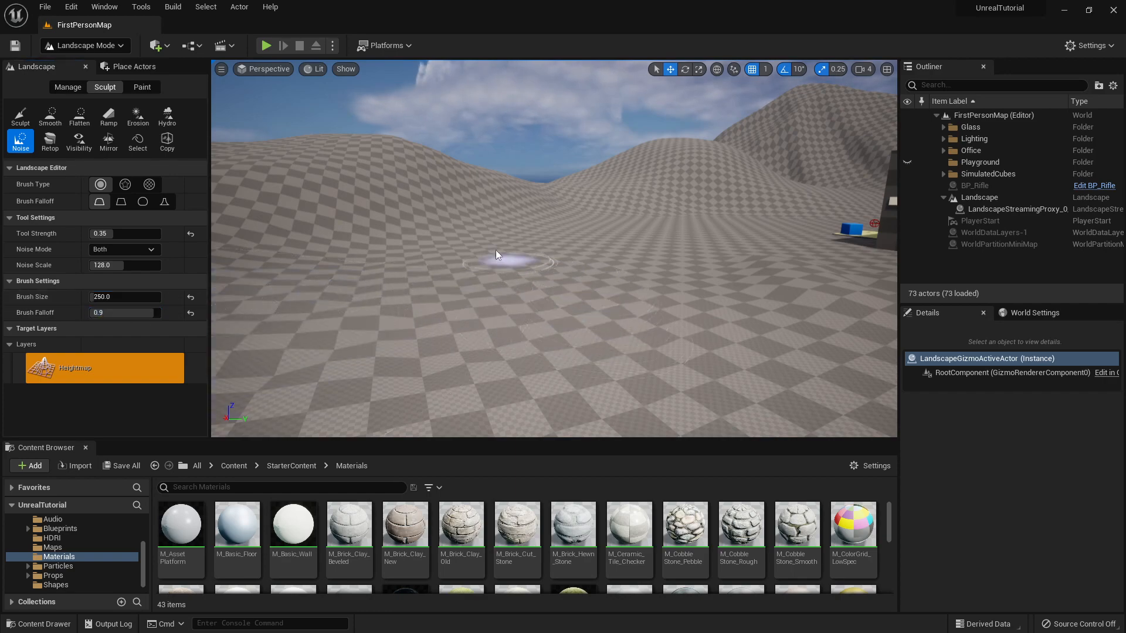
- Roughen the flat ground beside the building with the Noise brush and check the bumps from around the building
{"action": "right_click_drag", "start_coordinate": [702, 287], "coordinate": [578, 285]}
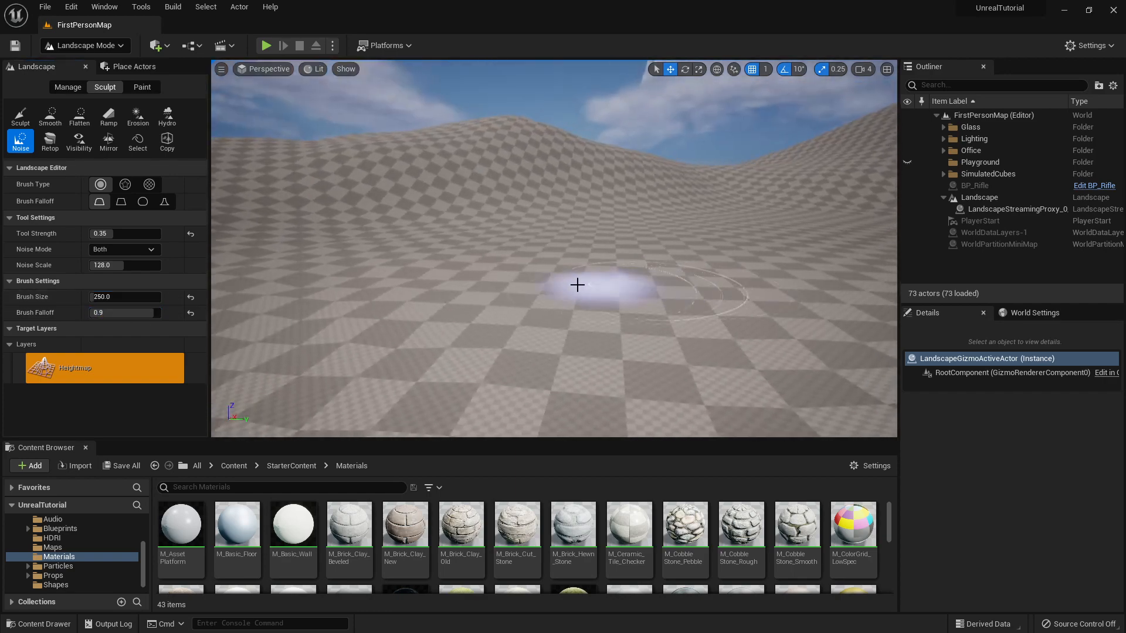
{"action": "right_click_drag", "start_coordinate": [661, 314], "coordinate": [687, 241]}
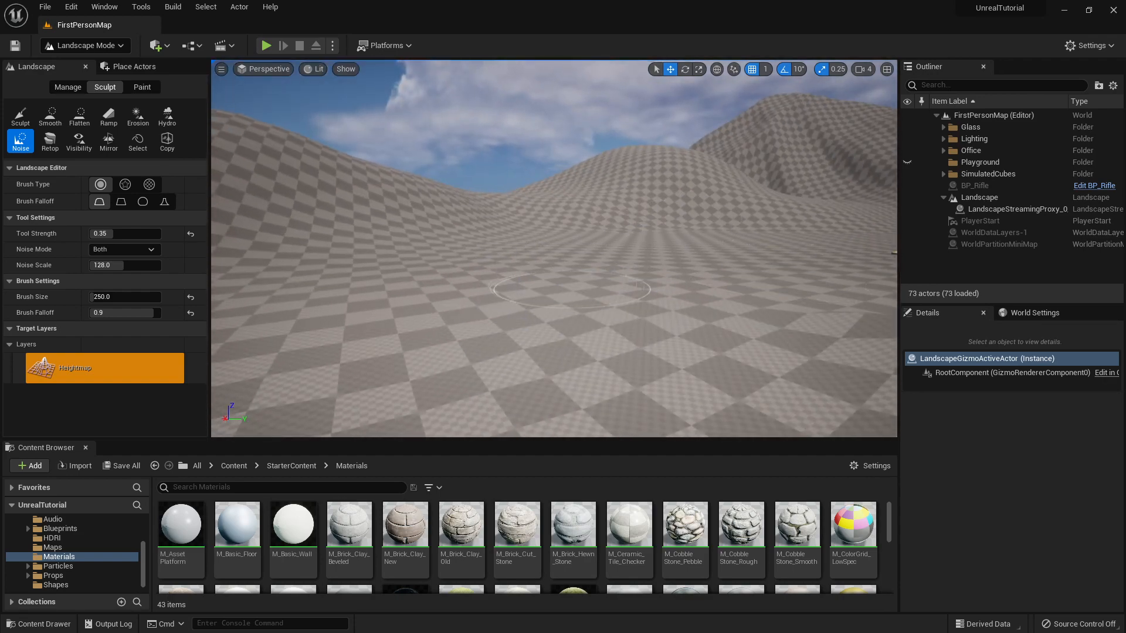
{"action": "right_click_drag", "start_coordinate": [572, 289], "coordinate": [683, 289]}
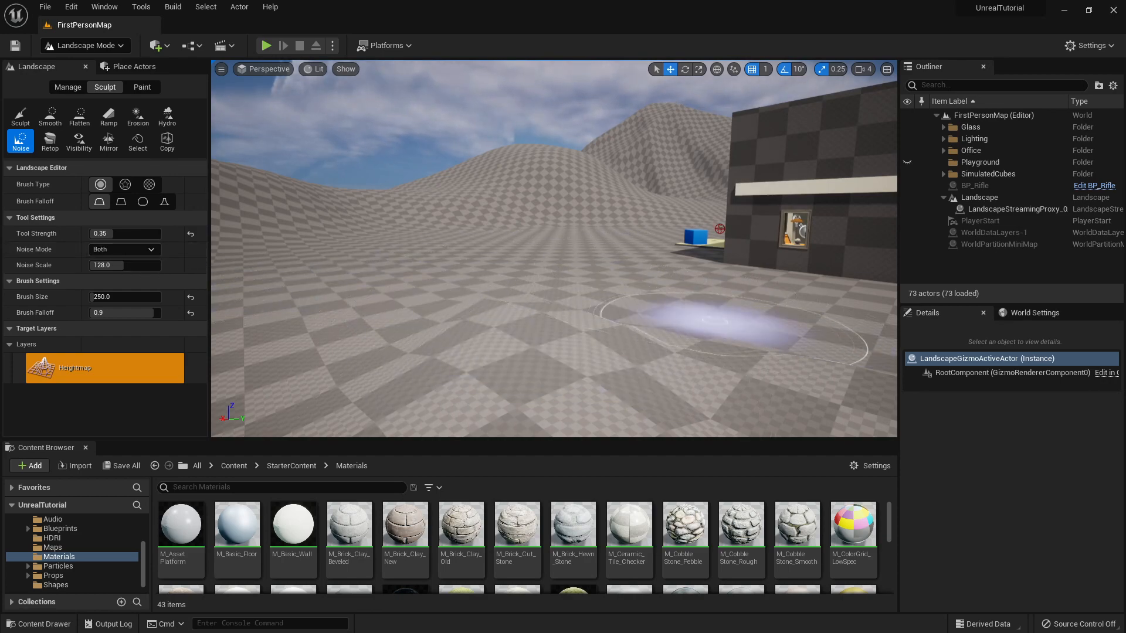
{"action": "right_click_drag", "start_coordinate": [701, 321], "coordinate": [871, 319]}
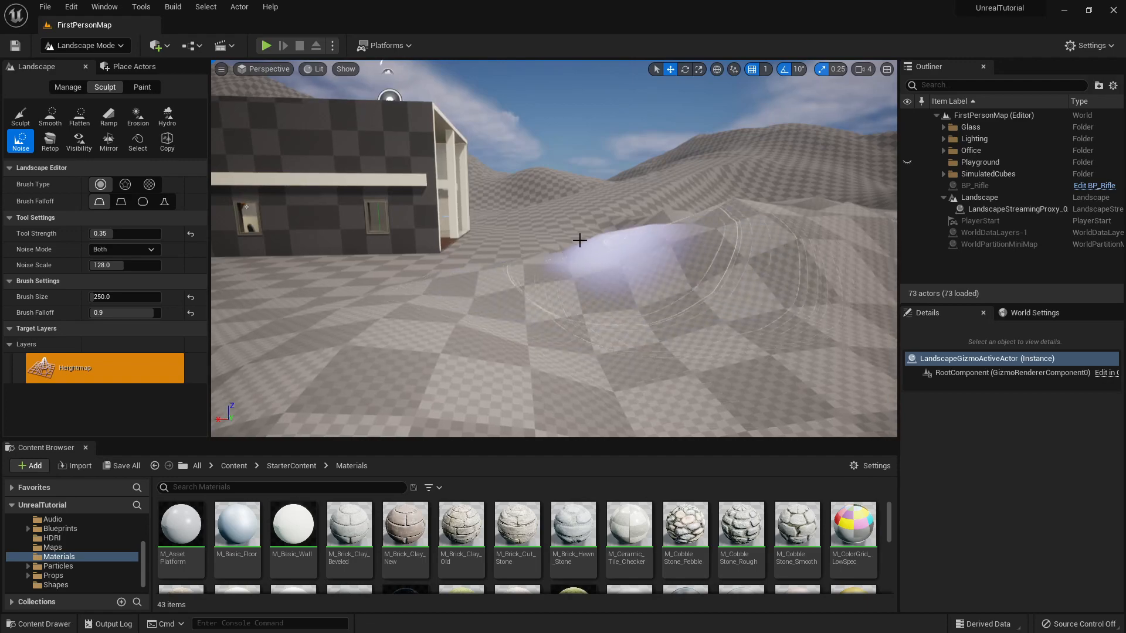
{"action": "key", "text": "a"}
{"action": "right_click_drag", "start_coordinate": [498, 266], "coordinate": [536, 251]}
{"action": "key", "text": "w"}
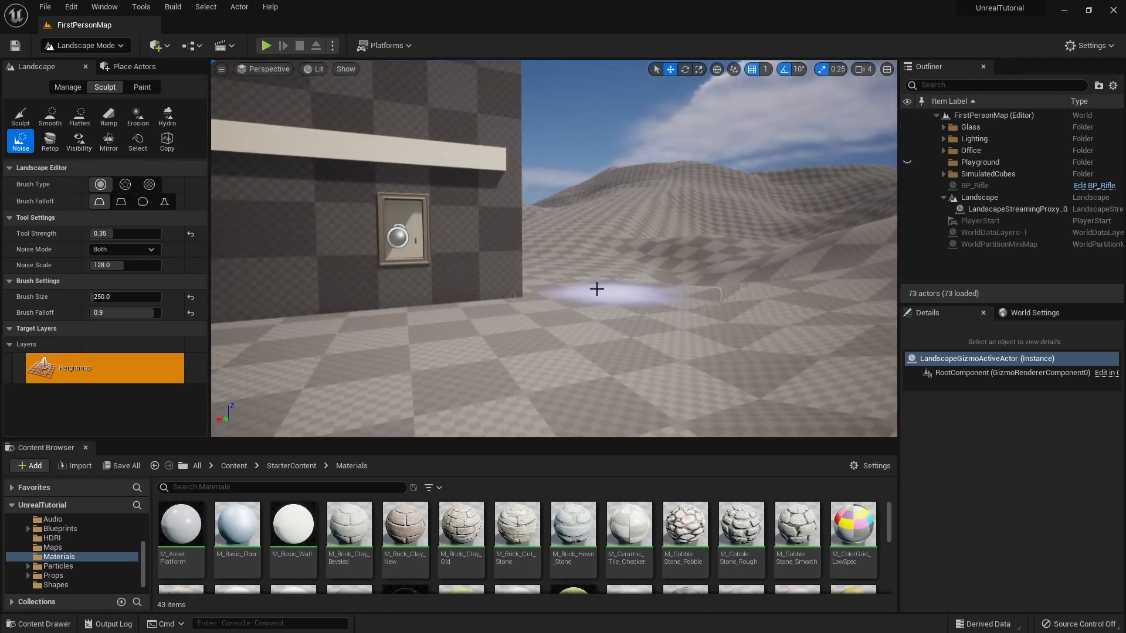
{"action": "key", "text": "d"}
{"action": "mouse_move", "coordinate": [597, 289]}
{"action": "right_mouse_down"}
{"action": "mouse_move", "coordinate": [405, 302]}
{"action": "mouse_move", "coordinate": [375, 290]}
{"action": "mouse_move", "coordinate": [571, 293]}
{"action": "right_mouse_up"}
{"action": "key", "text": "s"}
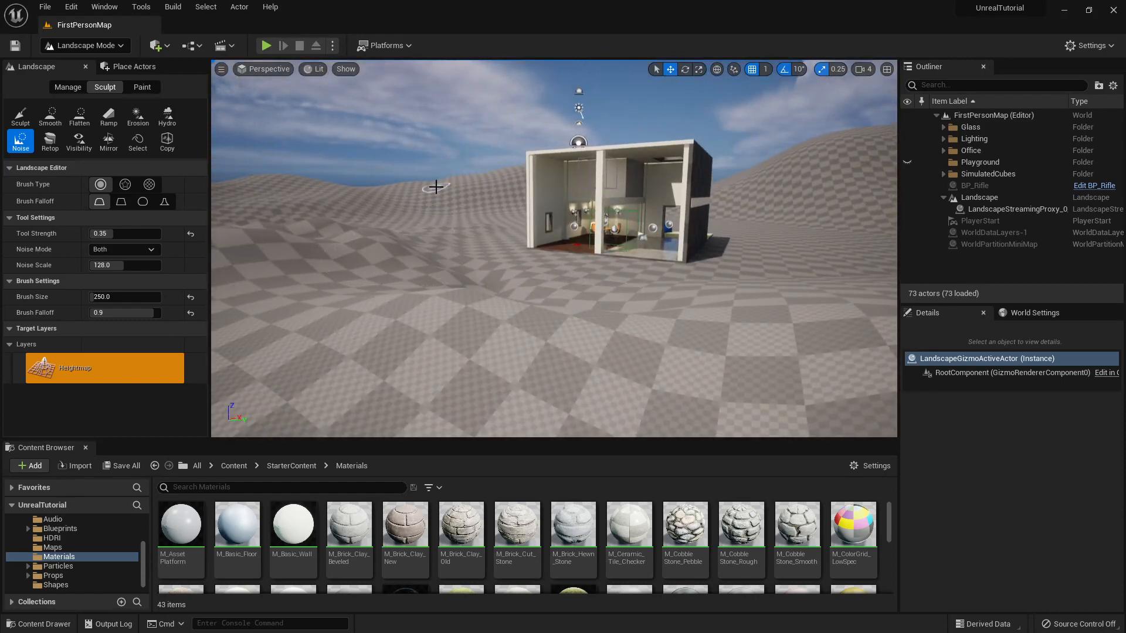
- Mirror the landscape heights from -X to +X about the mirror point 126, 126 with smoothing width 0
{"action": "left_click", "coordinate": [108, 143]}
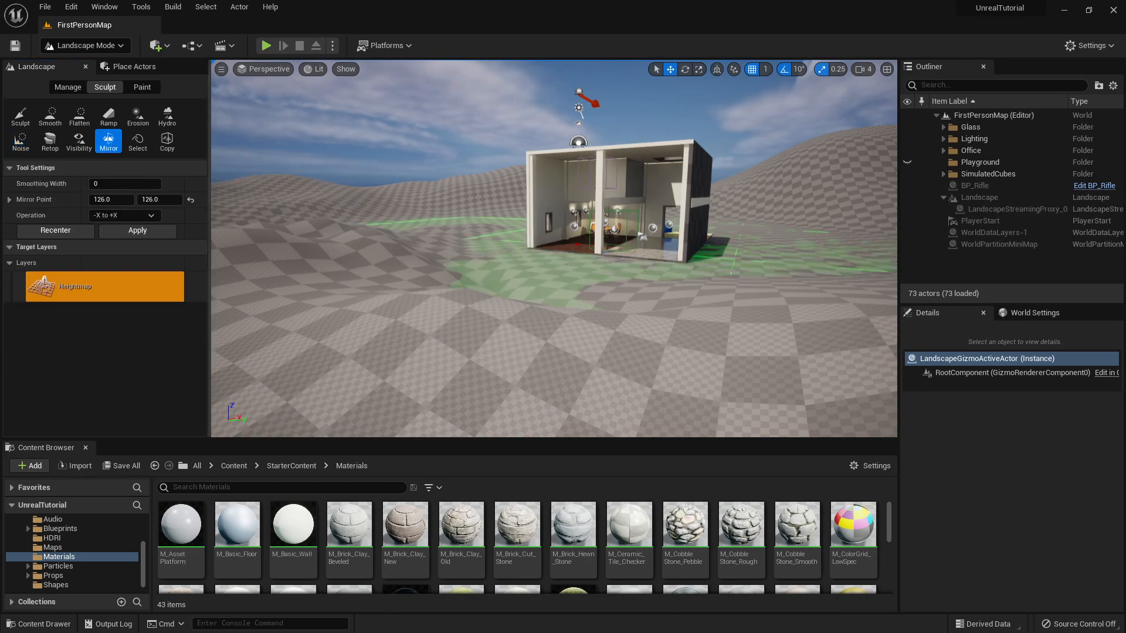
{"action": "right_click_drag", "start_coordinate": [554, 249], "coordinate": [311, 154]}
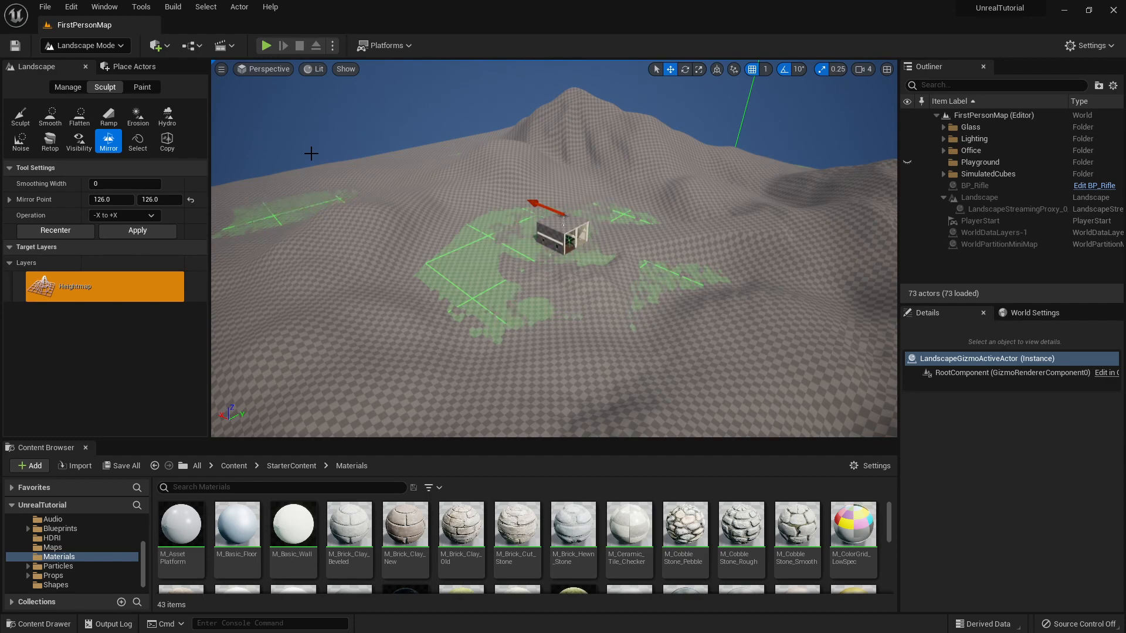
{"action": "key", "text": "a"}
{"action": "right_click_drag", "start_coordinate": [406, 150], "coordinate": [622, 281]}
{"action": "key", "text": "a"}
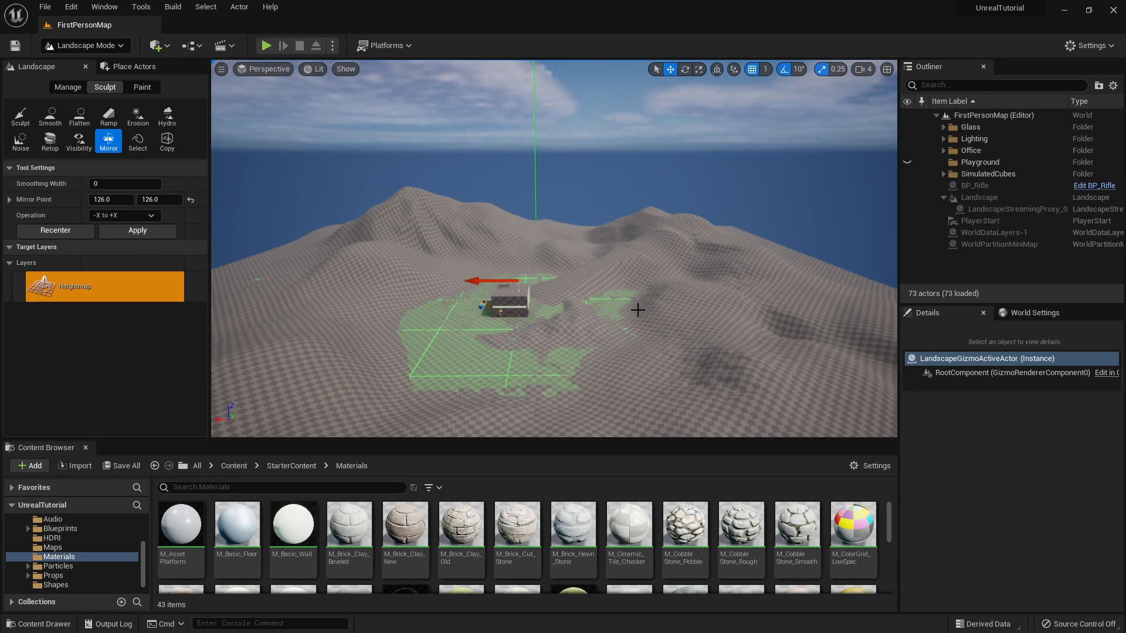
{"action": "left_click", "coordinate": [135, 232]}
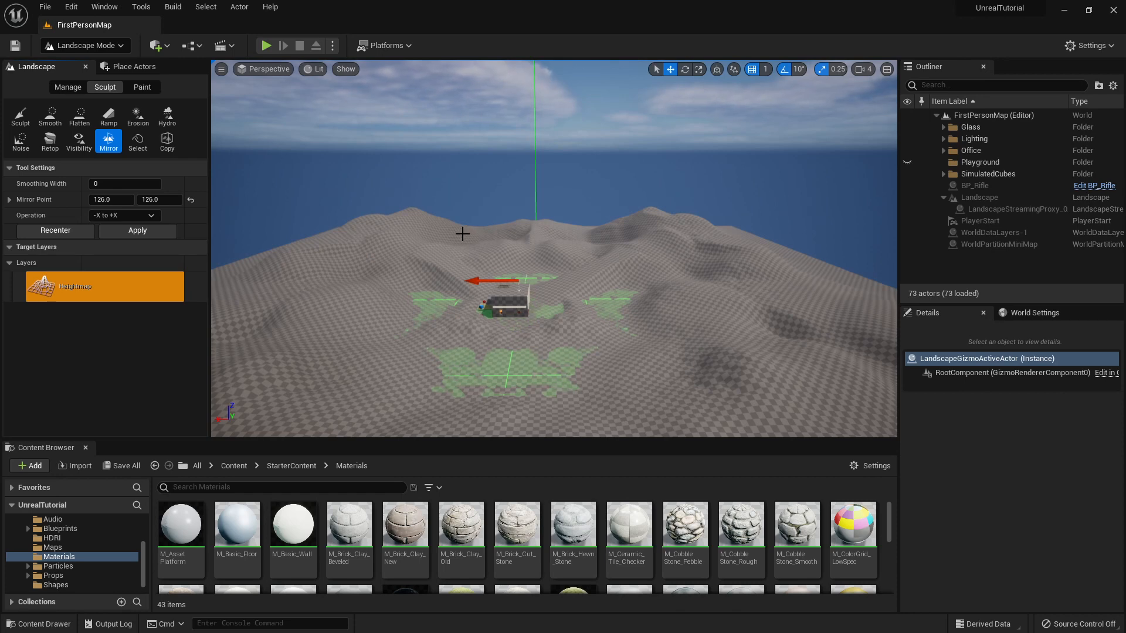
- Set the viewport camera speed to 5 and check the mirrored hills from around the building
{"action": "key", "text": "w"}
{"action": "right_click_drag", "start_coordinate": [535, 259], "coordinate": [745, 110]}
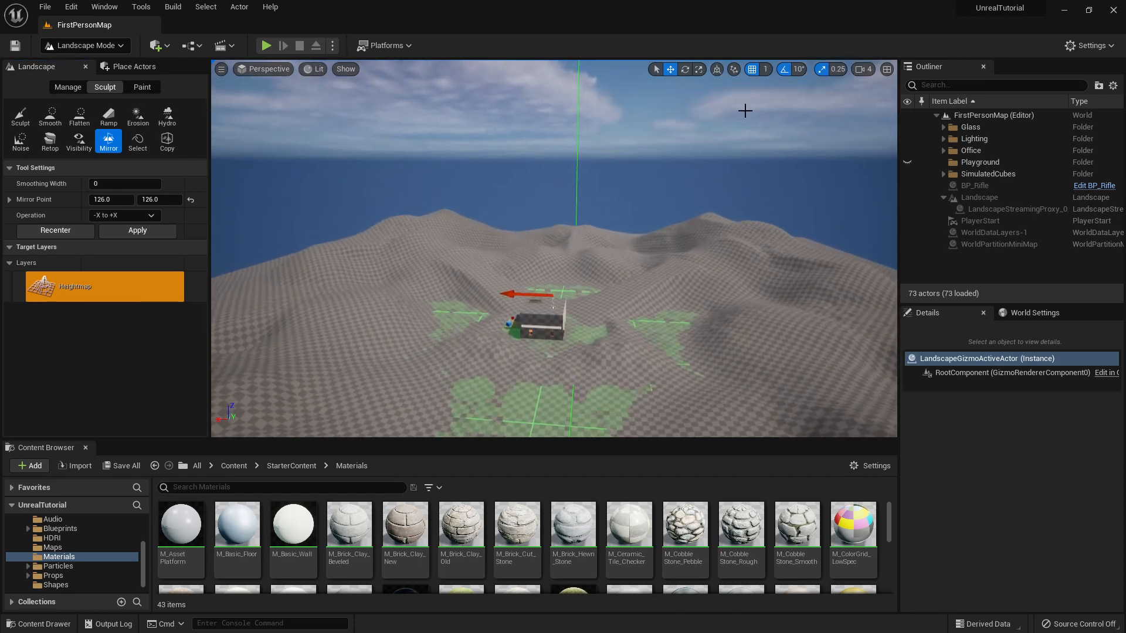
{"action": "left_click", "coordinate": [861, 70]}
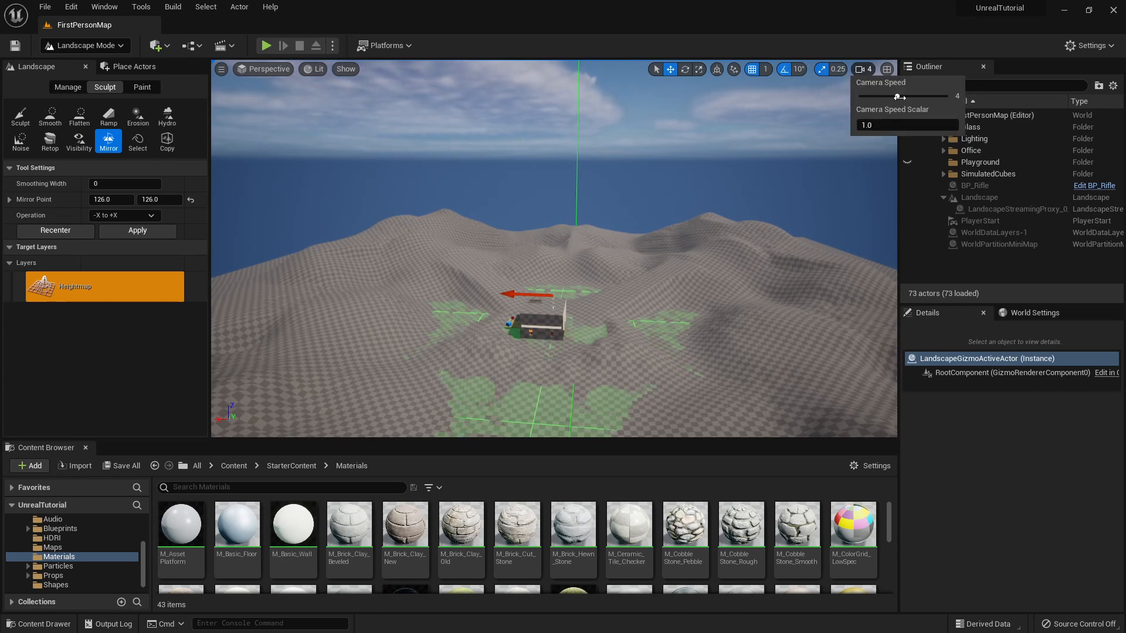
{"action": "key", "text": "w"}
{"action": "right_click_drag", "start_coordinate": [797, 157], "coordinate": [796, 157]}
{"action": "key", "text": "s"}
{"action": "right_click_drag", "start_coordinate": [639, 205], "coordinate": [618, 209]}
{"action": "key", "text": "w"}
{"action": "key", "text": "s"}
{"action": "key", "text": "s"}
{"action": "right_click_drag", "start_coordinate": [320, 210], "coordinate": [320, 210]}
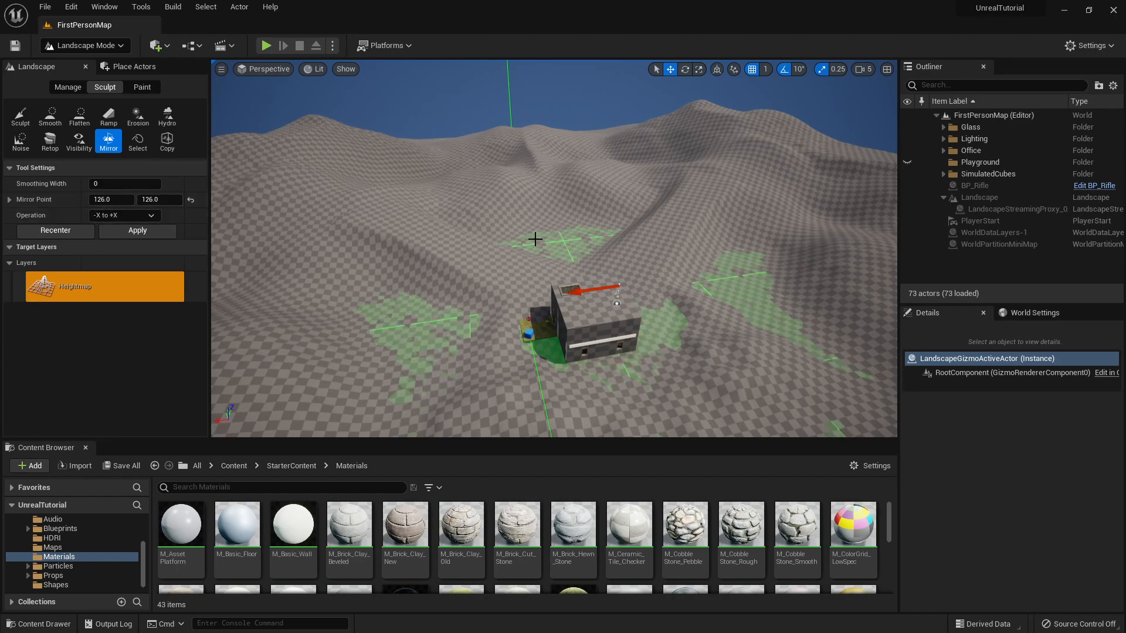
- Undo the mirroring and mirror the landscape heights again from -X to +X with smoothing width 250
{"action": "key", "text": "ctrl+z"}
{"action": "right_click_drag", "start_coordinate": [537, 233], "coordinate": [537, 233]}
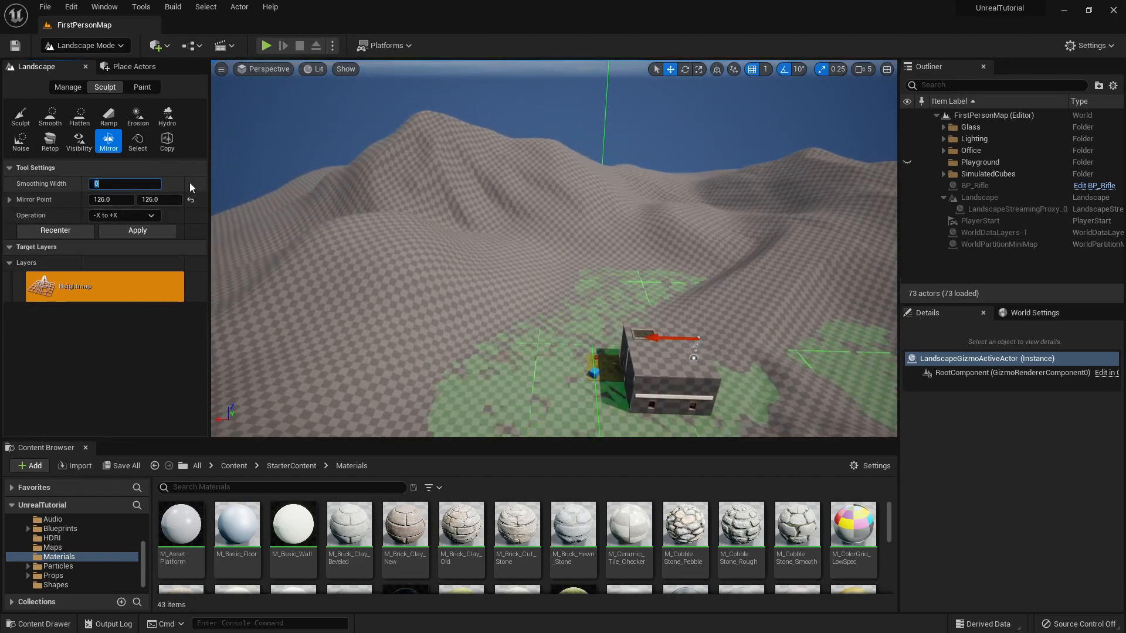
{"action": "type", "text": "250"}
{"action": "key", "text": "Tab"}
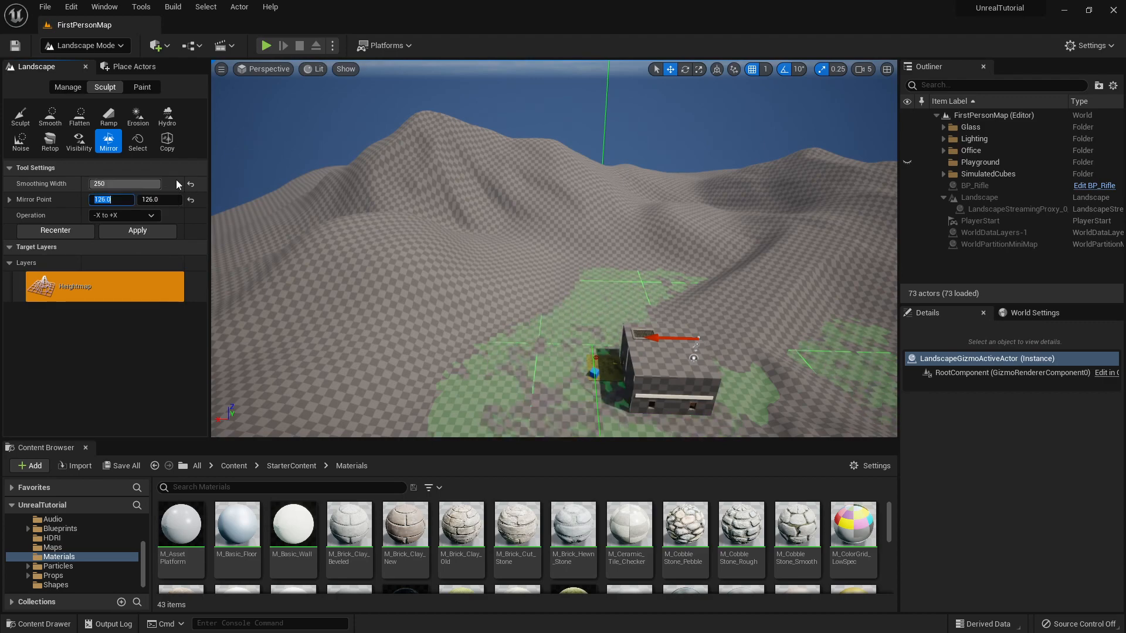
{"action": "left_click", "coordinate": [140, 231]}
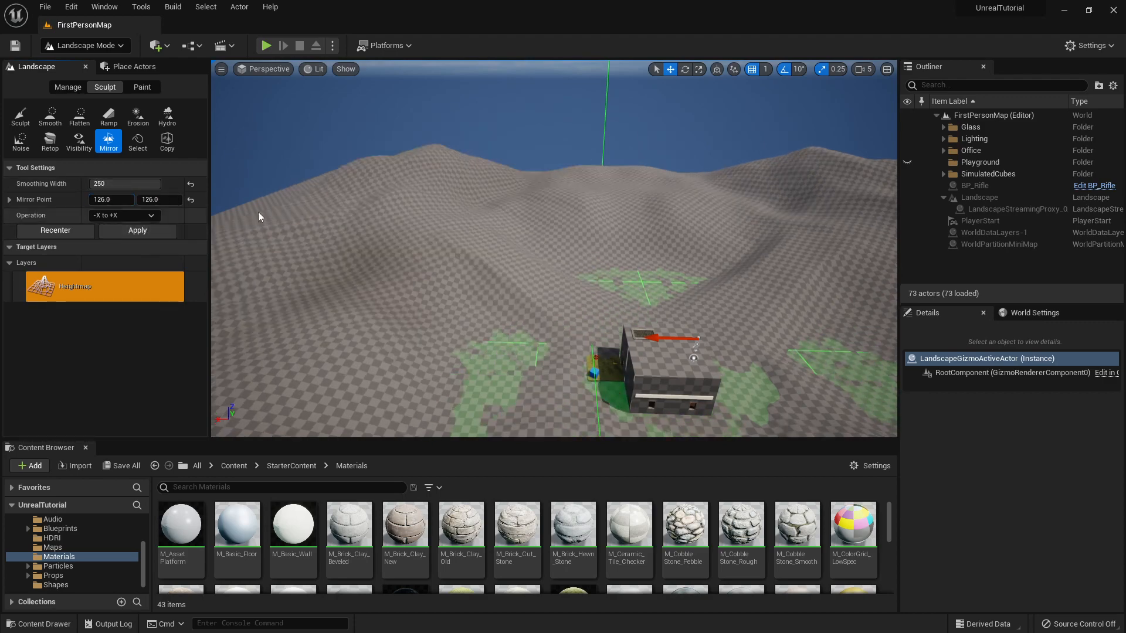
- Check the smoothed mirror result from near the building and from high above, and undo the mirroring
{"action": "right_click_drag", "start_coordinate": [632, 194], "coordinate": [633, 194]}
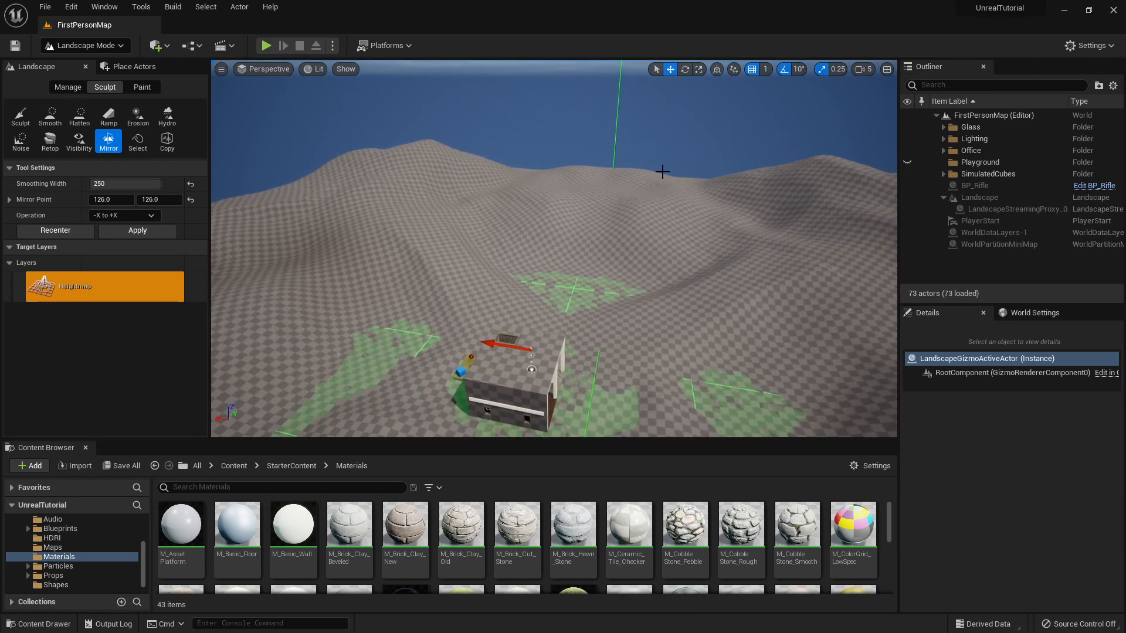
{"action": "key", "text": "s"}
{"action": "right_click_drag", "start_coordinate": [530, 169], "coordinate": [530, 169]}
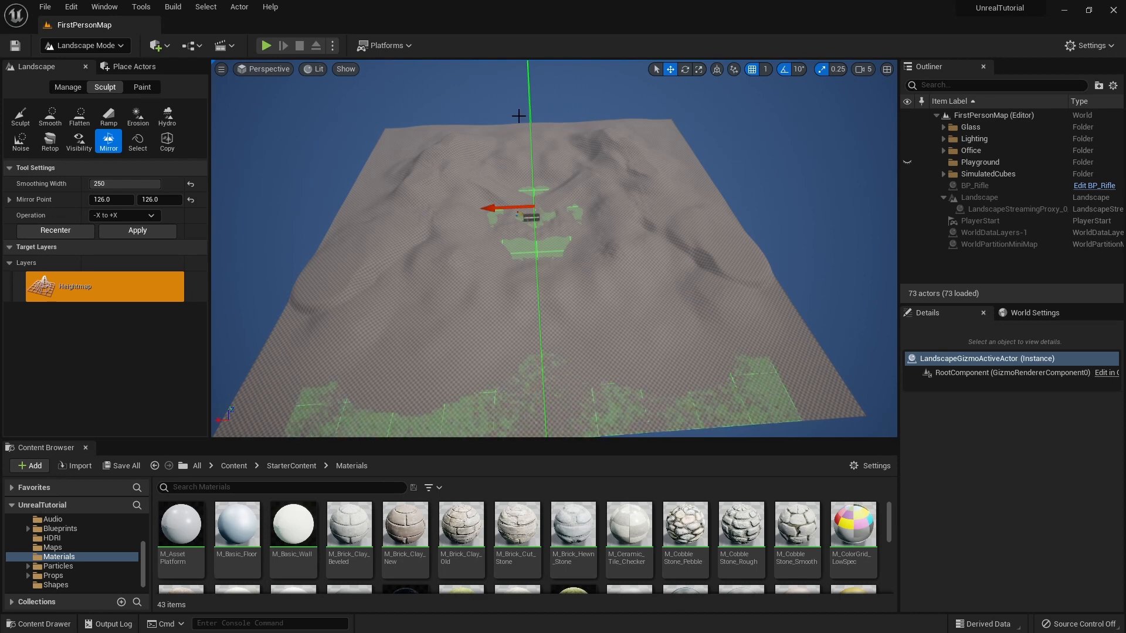
{"action": "key", "text": "w"}
{"action": "right_click_drag", "start_coordinate": [519, 116], "coordinate": [522, 101]}
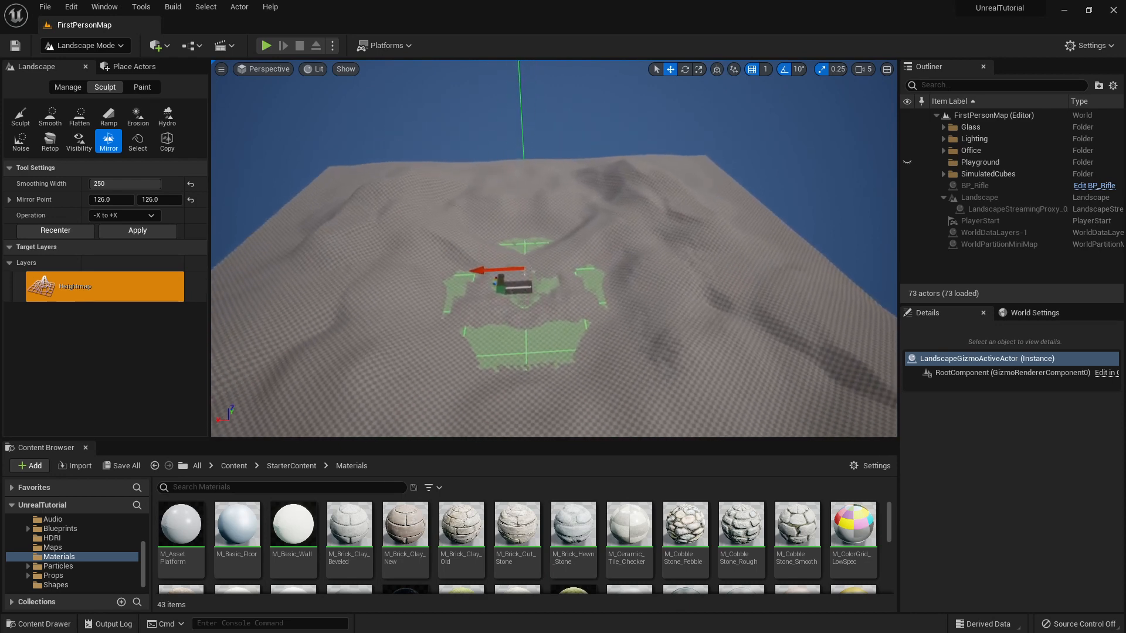
{"action": "key", "text": "ctrl+z"}
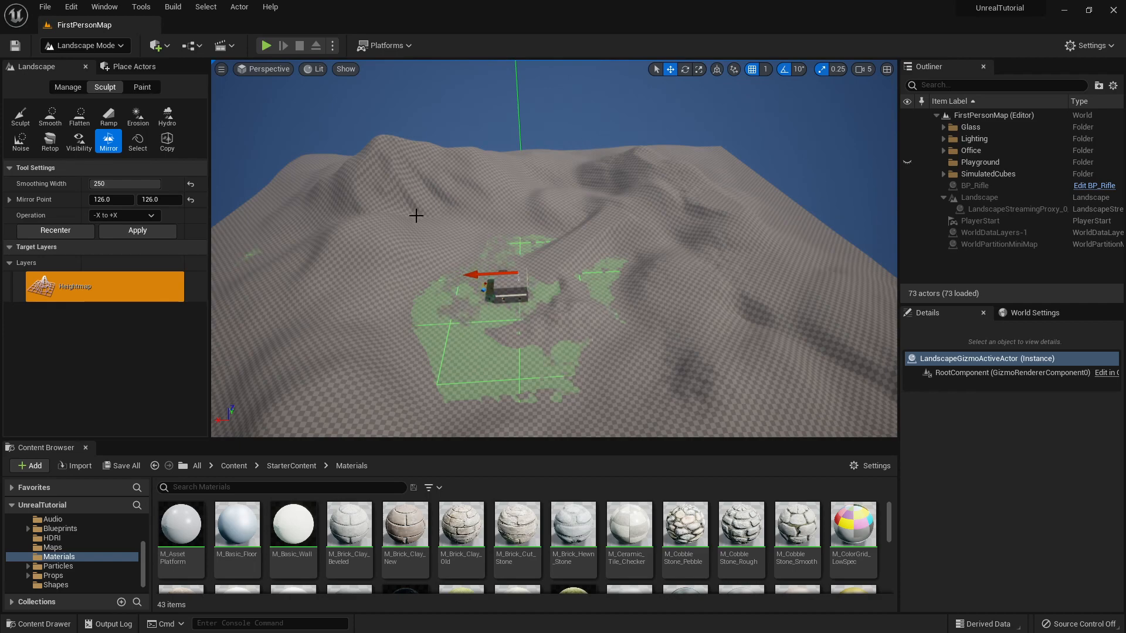
- Mask the ground all around the building with the Select tool, using brush size 750 and brush falloff 0.3
{"action": "left_click", "coordinate": [137, 141]}
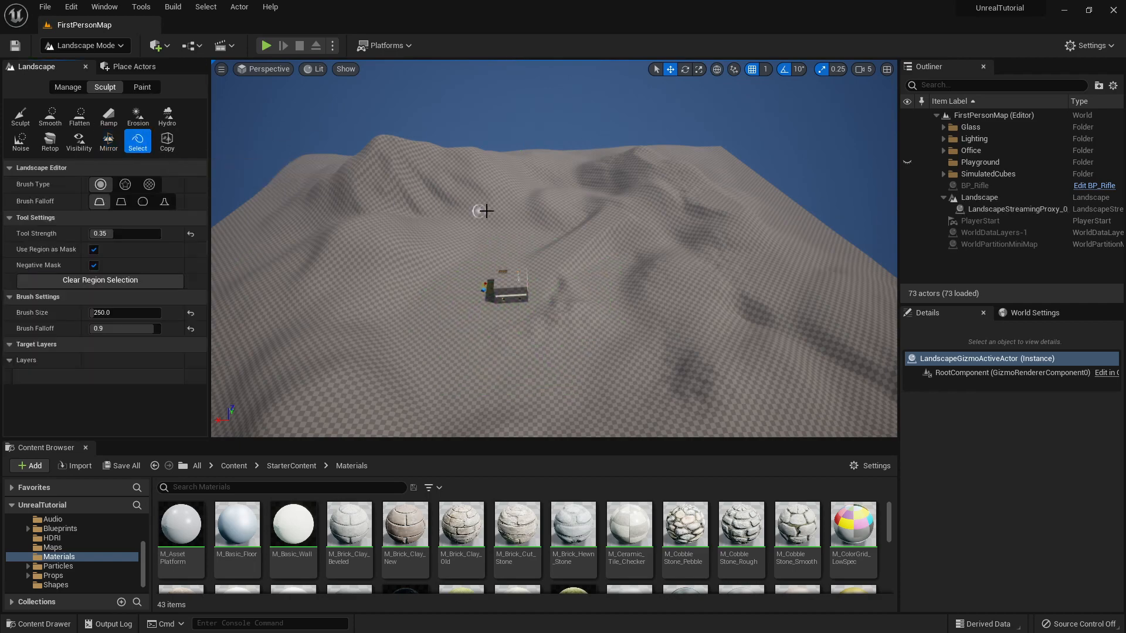
{"action": "mouse_move", "coordinate": [554, 249]}
{"action": "right_mouse_down"}
{"action": "mouse_move", "coordinate": [510, 264]}
{"action": "mouse_move", "coordinate": [387, 229]}
{"action": "mouse_move", "coordinate": [483, 232]}
{"action": "right_mouse_up"}
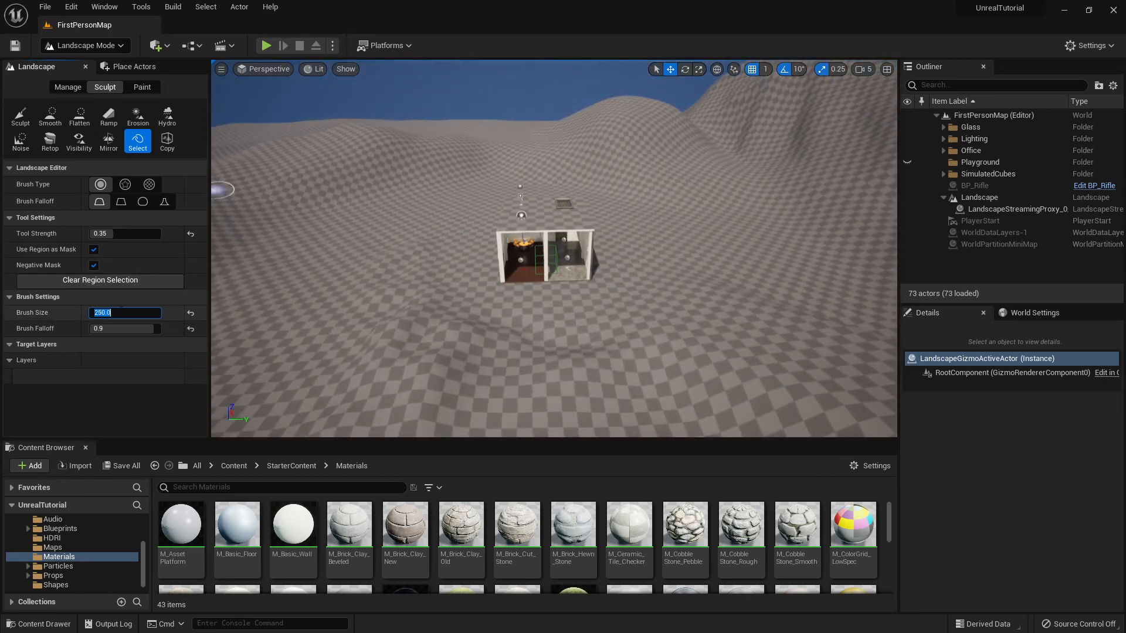
{"action": "type", "text": "750"}
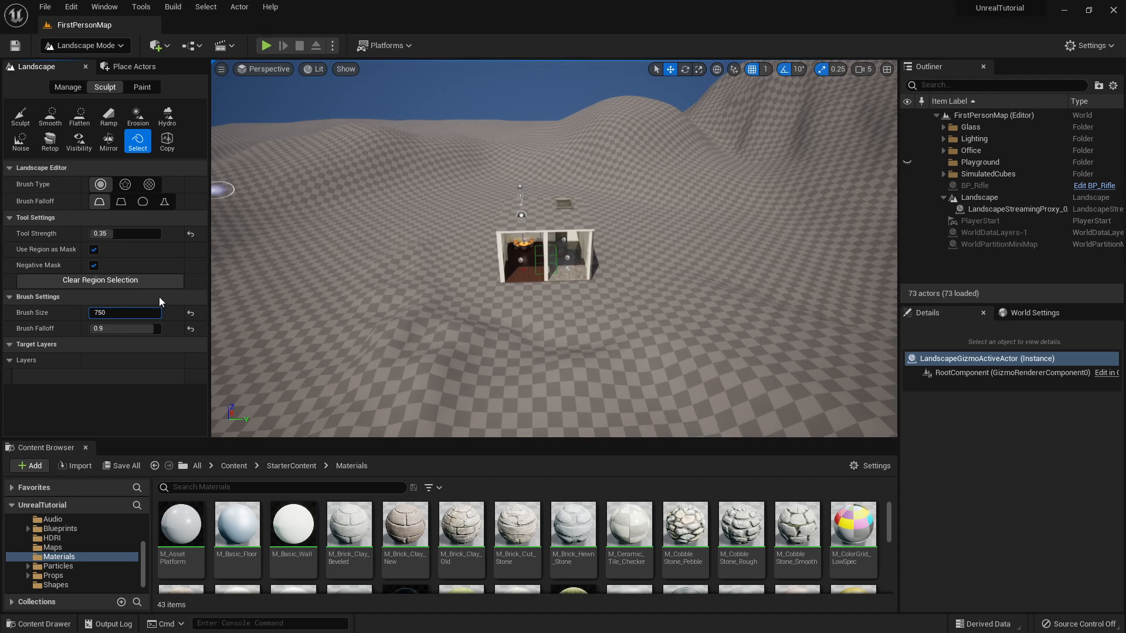
{"action": "left_click", "coordinate": [120, 328]}
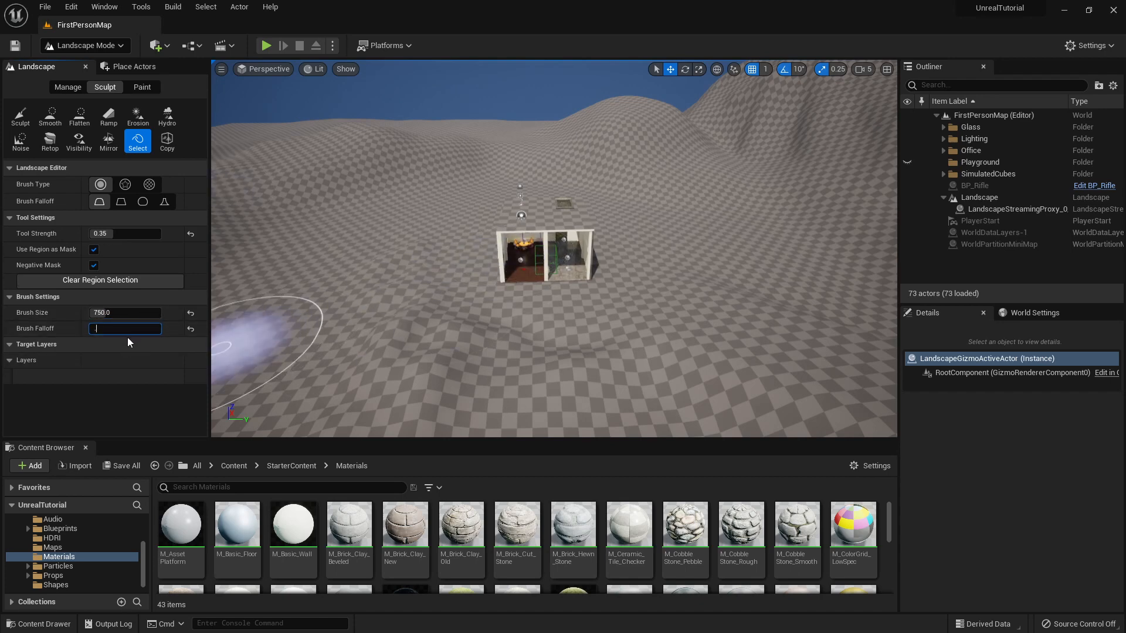
{"action": "type", "text": ".3"}
{"action": "key", "text": "Return"}
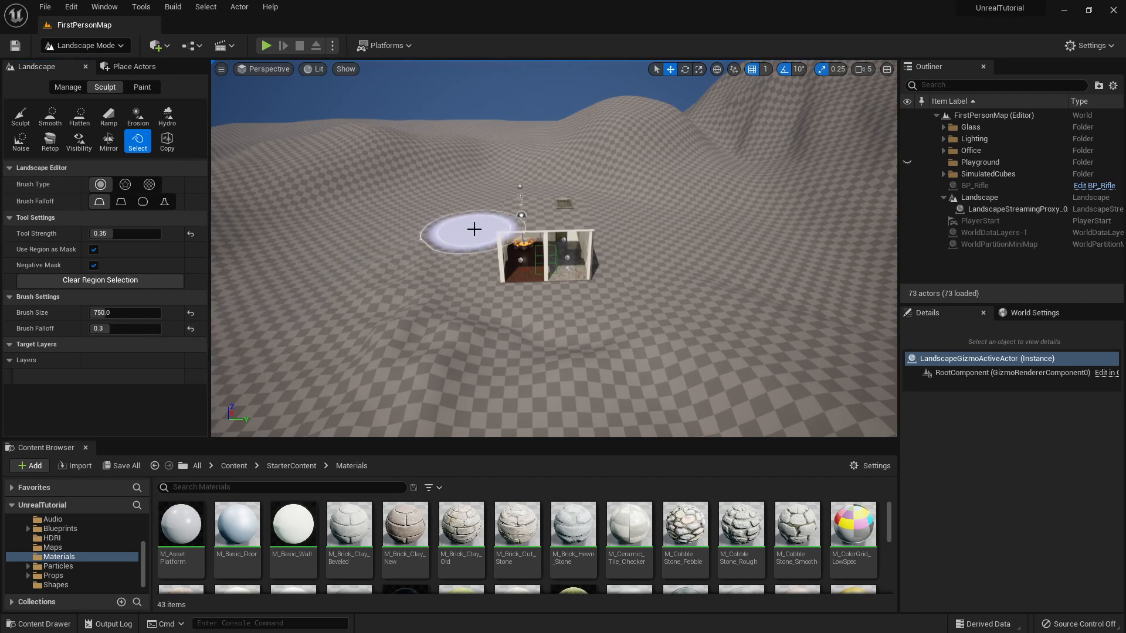
{"action": "mouse_move", "coordinate": [494, 219]}
{"action": "left_mouse_down"}
{"action": "mouse_move", "coordinate": [606, 229]}
{"action": "mouse_move", "coordinate": [508, 259]}
{"action": "mouse_move", "coordinate": [628, 261]}
{"action": "mouse_move", "coordinate": [460, 276]}
{"action": "mouse_move", "coordinate": [461, 260]}
{"action": "mouse_move", "coordinate": [502, 297]}
{"action": "mouse_move", "coordinate": [633, 287]}
{"action": "mouse_move", "coordinate": [644, 234]}
{"action": "mouse_move", "coordinate": [526, 216]}
{"action": "mouse_move", "coordinate": [435, 244]}
{"action": "mouse_move", "coordinate": [520, 350]}
{"action": "left_mouse_up"}
- Raise the terrain around and across the edges of the masked ground with the Sculpt brush, working from several sides of the building
{"action": "left_click", "coordinate": [23, 118]}
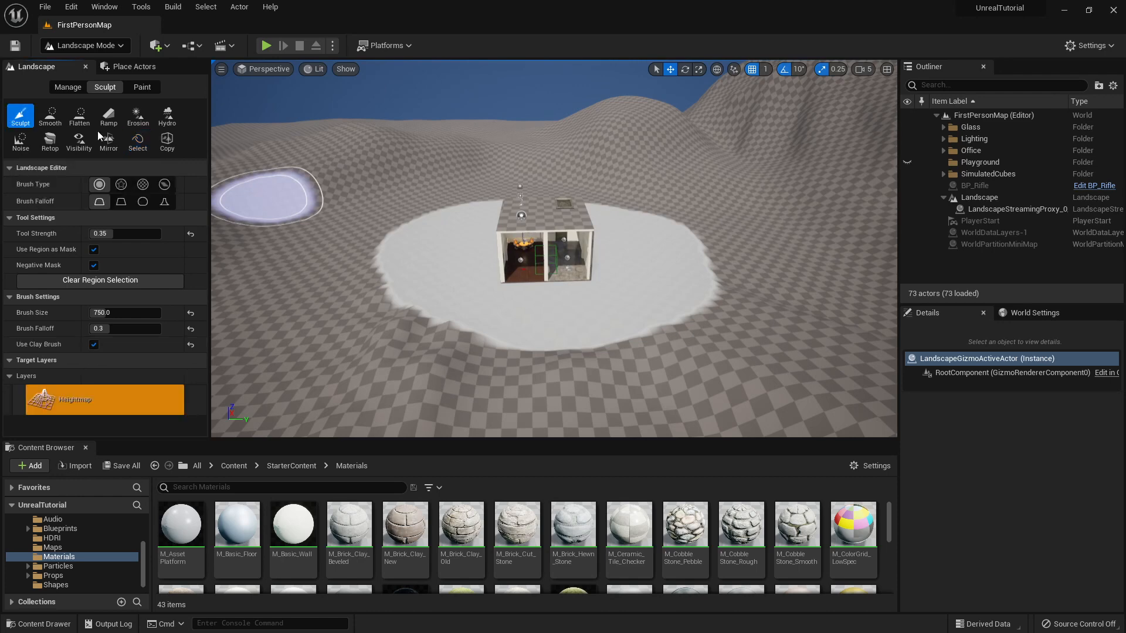
{"action": "right_click_drag", "start_coordinate": [372, 180], "coordinate": [435, 166]}
{"action": "mouse_move", "coordinate": [430, 191]}
{"action": "left_mouse_down"}
{"action": "mouse_move", "coordinate": [382, 206]}
{"action": "mouse_move", "coordinate": [377, 241]}
{"action": "mouse_move", "coordinate": [458, 174]}
{"action": "mouse_move", "coordinate": [430, 221]}
{"action": "mouse_move", "coordinate": [455, 292]}
{"action": "mouse_move", "coordinate": [633, 353]}
{"action": "mouse_move", "coordinate": [402, 314]}
{"action": "left_mouse_up"}
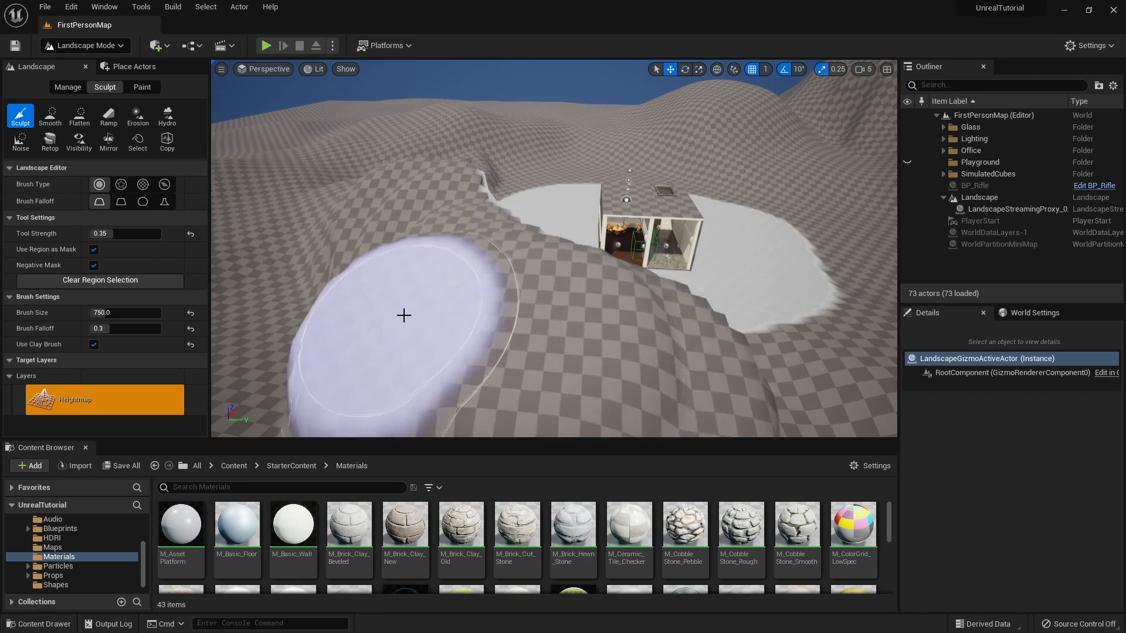
{"action": "right_click_drag", "start_coordinate": [498, 294], "coordinate": [264, 299]}
{"action": "right_click_drag", "start_coordinate": [586, 241], "coordinate": [610, 236]}
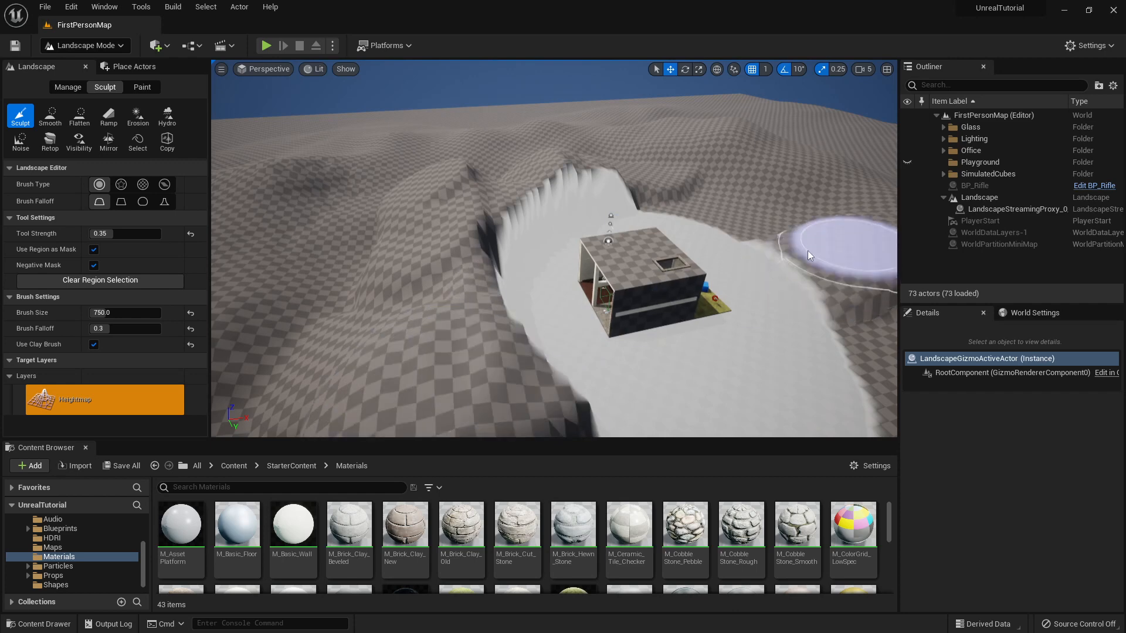
{"action": "mouse_move", "coordinate": [409, 367]}
{"action": "left_mouse_down"}
{"action": "mouse_move", "coordinate": [493, 379]}
{"action": "mouse_move", "coordinate": [802, 221]}
{"action": "mouse_move", "coordinate": [665, 248]}
{"action": "left_mouse_up"}
{"action": "key", "text": "w"}
{"action": "right_click_drag", "start_coordinate": [665, 247], "coordinate": [769, 248]}
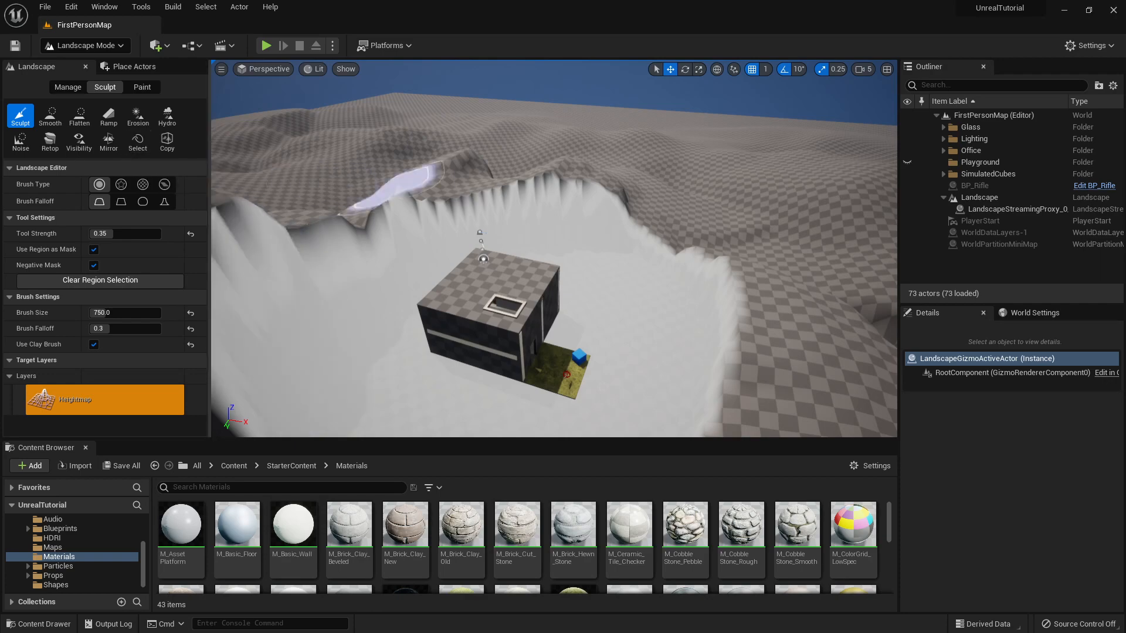
- Undo the sculpt strokes made around the masked ground
{"action": "key", "text": "a"}
{"action": "right_click_drag", "start_coordinate": [394, 186], "coordinate": [411, 182]}
{"action": "key", "text": "ctrl+z"}
{"action": "key", "text": "ctrl+z"}
{"action": "key", "text": "ctrl+z"}
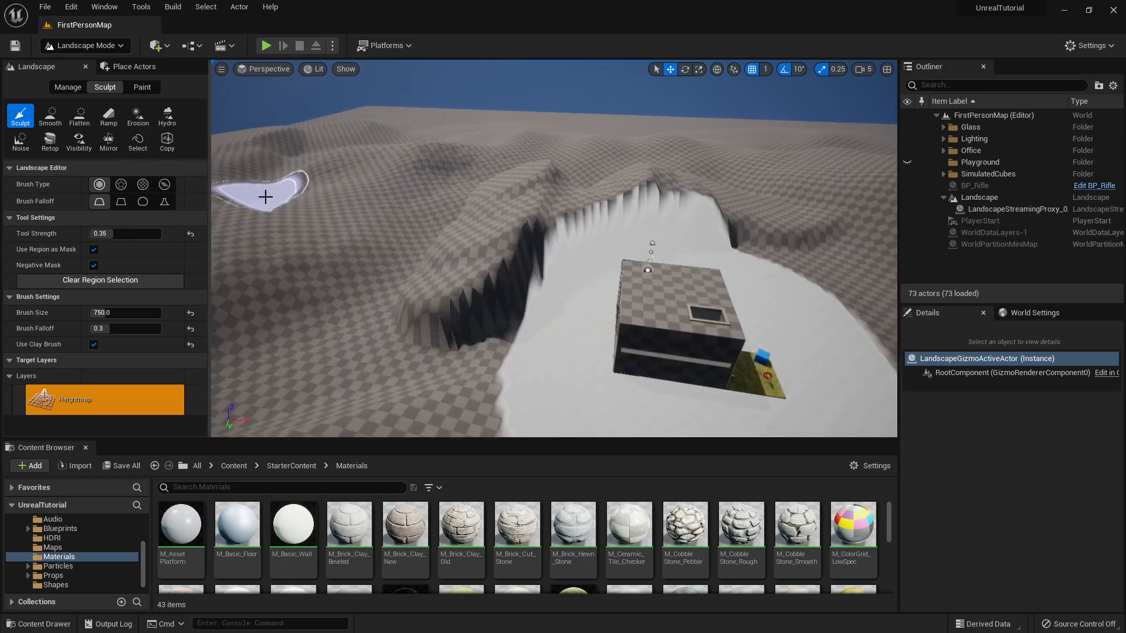
{"action": "key", "text": "a"}
{"action": "right_click_drag", "start_coordinate": [528, 228], "coordinate": [727, 258]}
- Turn off Negative Mask in the Select tool, paint a selection stroke near the building and undo that stroke
{"action": "left_click", "coordinate": [133, 150]}
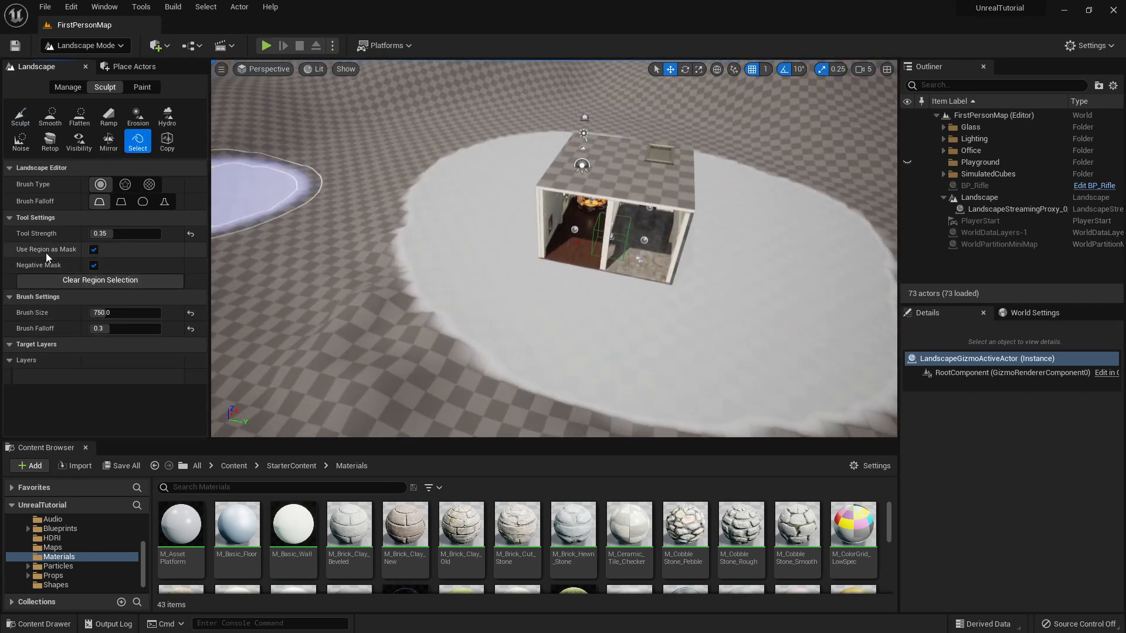
{"action": "left_click", "coordinate": [93, 265]}
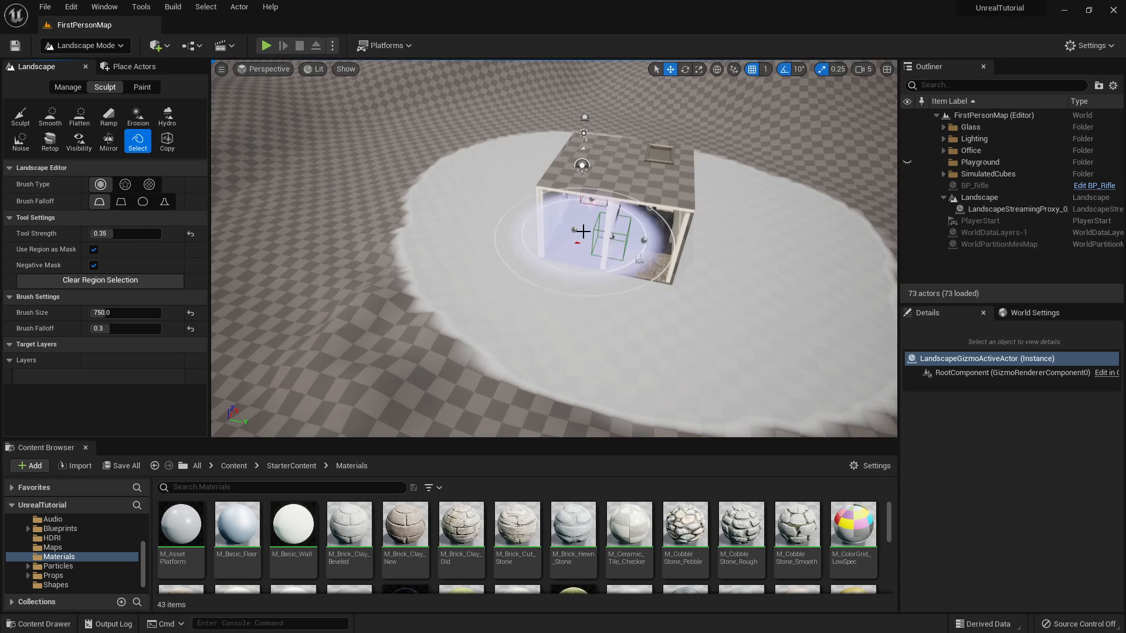
{"action": "left_click", "coordinate": [94, 265]}
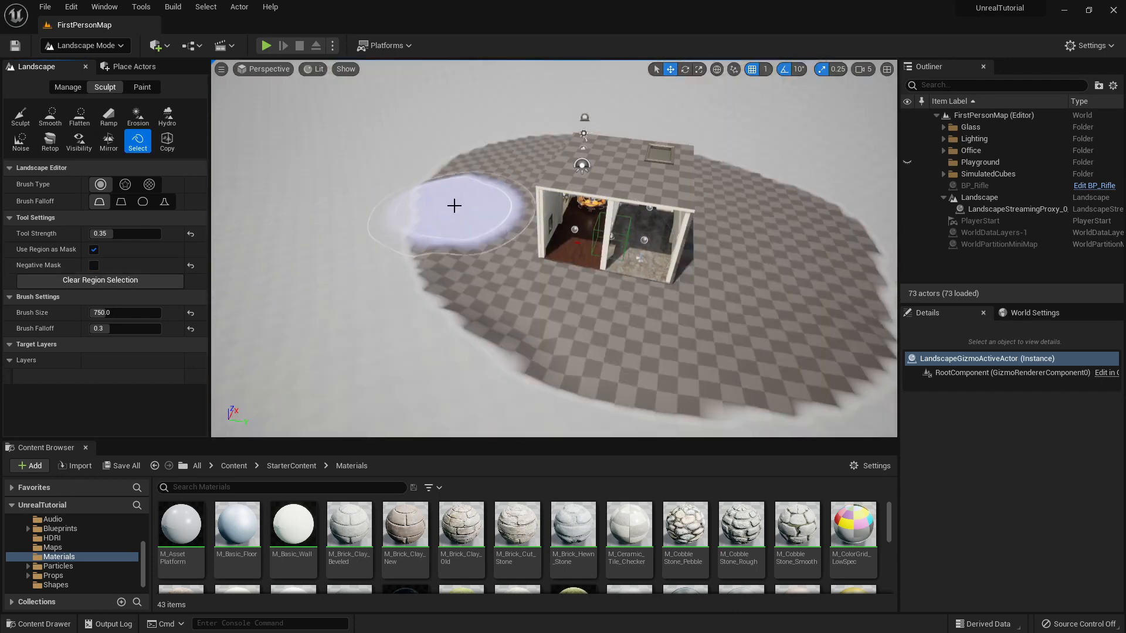
{"action": "mouse_move", "coordinate": [452, 206]}
{"action": "right_mouse_down"}
{"action": "mouse_move", "coordinate": [411, 188]}
{"action": "mouse_move", "coordinate": [472, 216]}
{"action": "right_mouse_up"}
{"action": "key", "text": "s"}
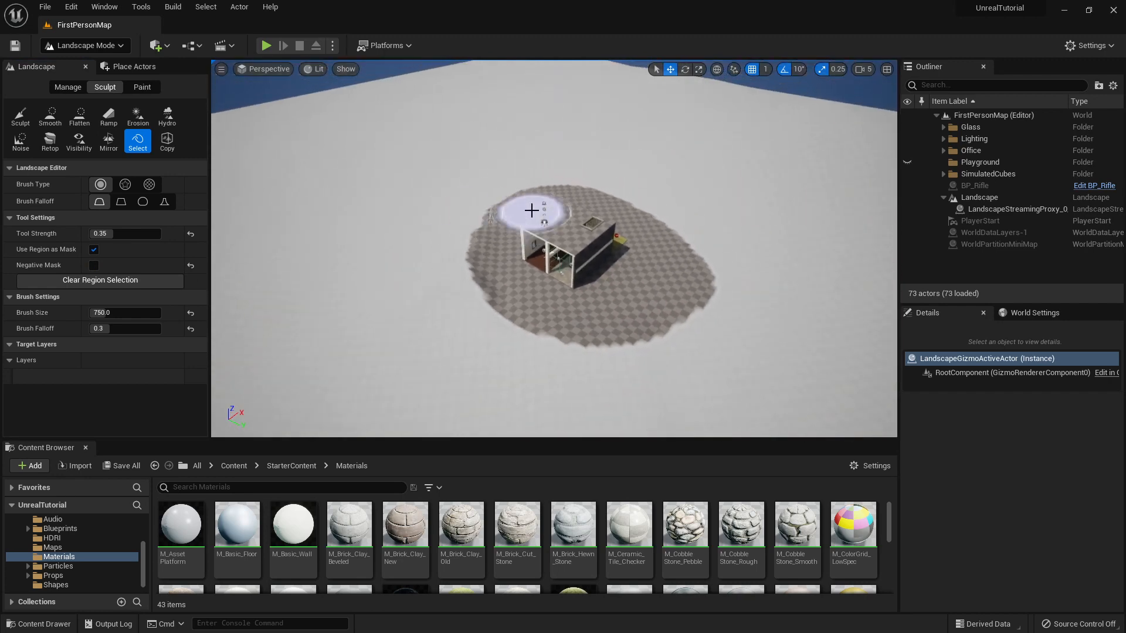
{"action": "mouse_move", "coordinate": [509, 249]}
{"action": "left_mouse_down"}
{"action": "mouse_move", "coordinate": [604, 201]}
{"action": "mouse_move", "coordinate": [578, 314]}
{"action": "mouse_move", "coordinate": [465, 246]}
{"action": "mouse_move", "coordinate": [568, 210]}
{"action": "left_mouse_up"}
{"action": "key", "text": "ctrl+z"}
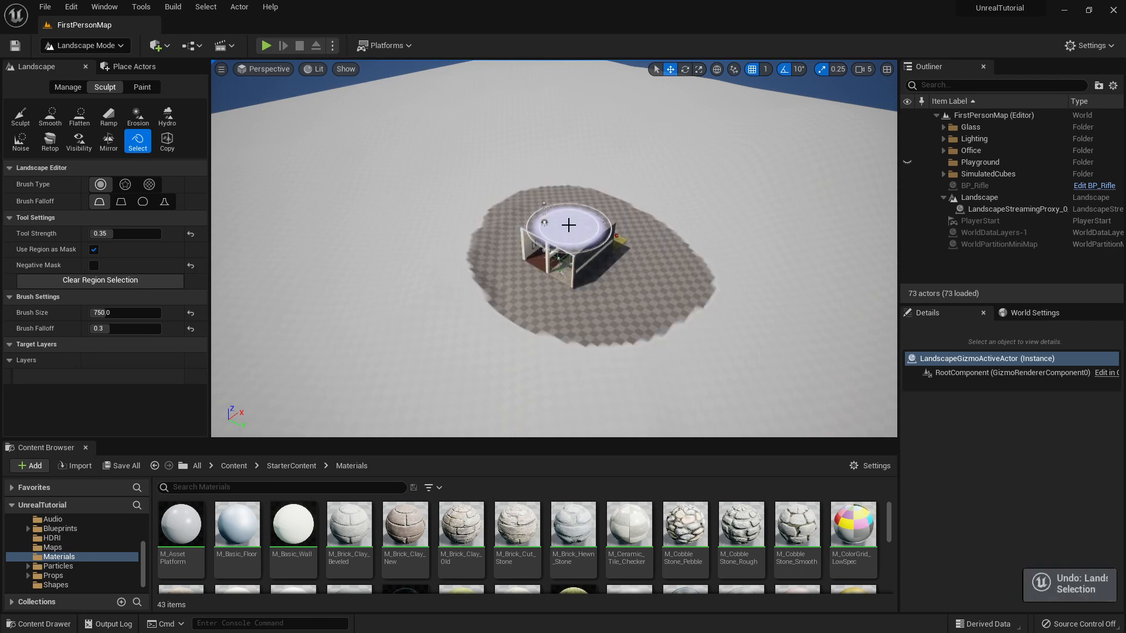
- Raise the ground inside the selected region with the Sculpt brush, view the hill from farther away and undo it
{"action": "left_click", "coordinate": [20, 116]}
{"action": "mouse_move", "coordinate": [546, 213]}
{"action": "left_mouse_down"}
{"action": "mouse_move", "coordinate": [501, 241]}
{"action": "mouse_move", "coordinate": [544, 311]}
{"action": "mouse_move", "coordinate": [637, 329]}
{"action": "mouse_move", "coordinate": [479, 238]}
{"action": "mouse_move", "coordinate": [583, 224]}
{"action": "mouse_move", "coordinate": [564, 177]}
{"action": "mouse_move", "coordinate": [587, 212]}
{"action": "left_mouse_up"}
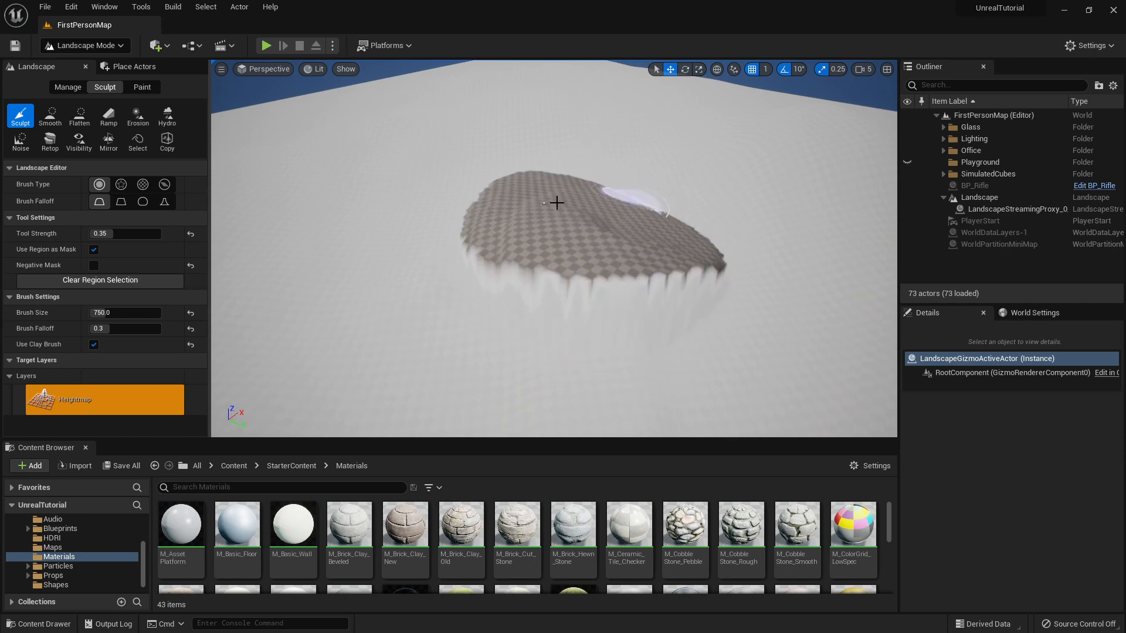
{"action": "mouse_move", "coordinate": [565, 238]}
{"action": "right_mouse_down"}
{"action": "mouse_move", "coordinate": [528, 275]}
{"action": "mouse_move", "coordinate": [539, 287]}
{"action": "mouse_move", "coordinate": [554, 279]}
{"action": "right_mouse_up"}
{"action": "key", "text": "s"}
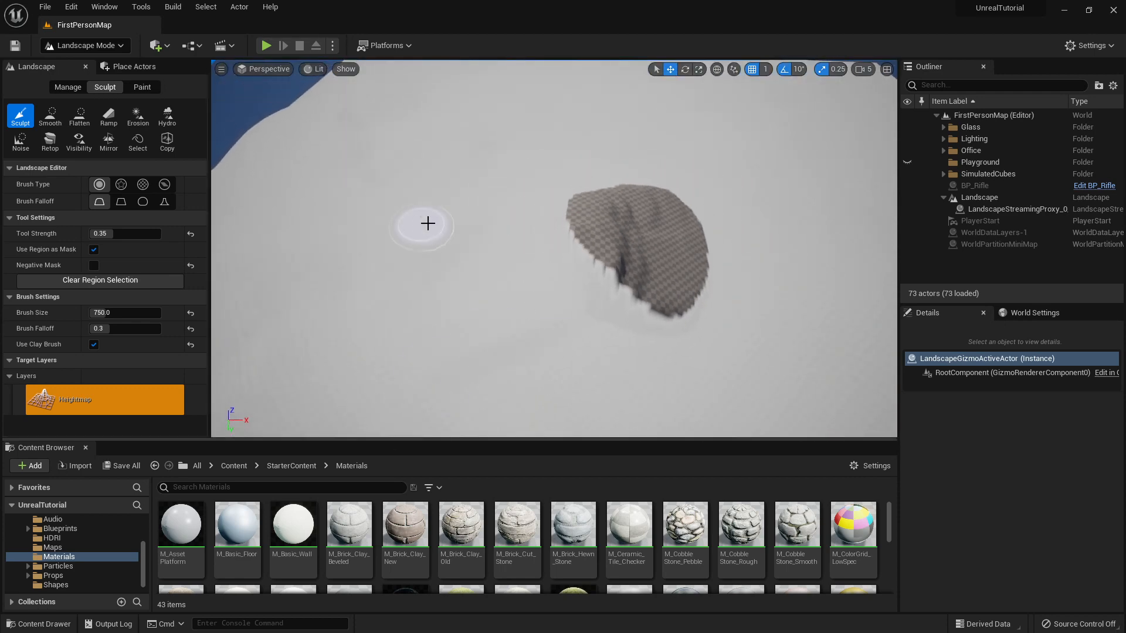
{"action": "key", "text": "ctrl+z"}
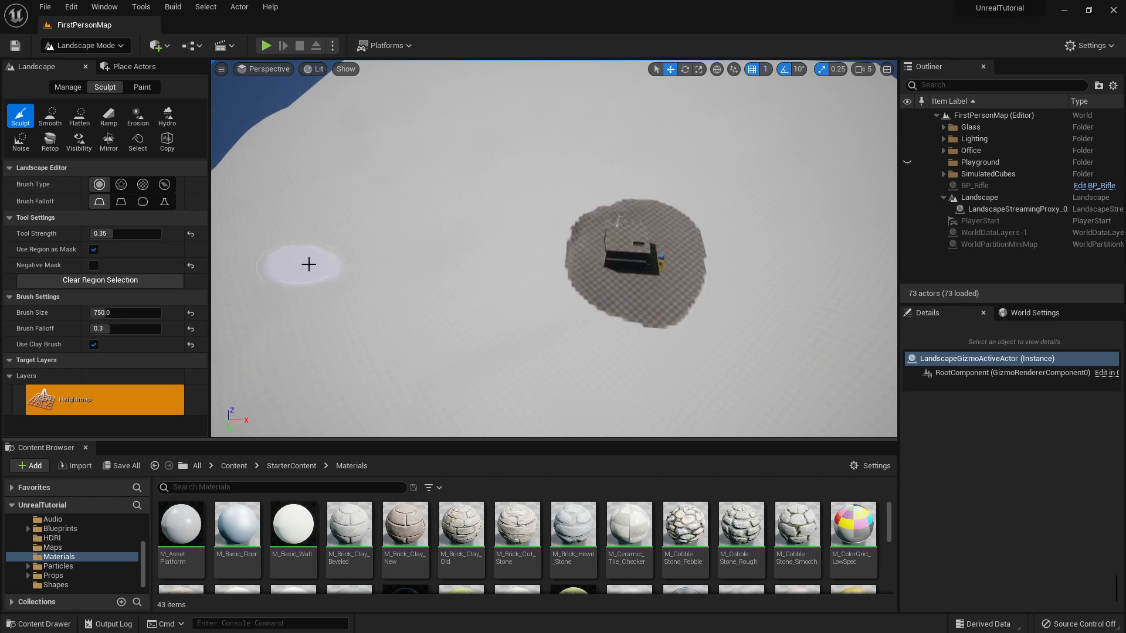
- Turn Negative Mask back on and view the masked ground within the whole landscape
{"action": "mouse_move", "coordinate": [352, 267]}
{"action": "right_mouse_down"}
{"action": "mouse_move", "coordinate": [351, 284]}
{"action": "mouse_move", "coordinate": [513, 270]}
{"action": "right_mouse_up"}
{"action": "key", "text": "a"}
{"action": "key", "text": "w"}
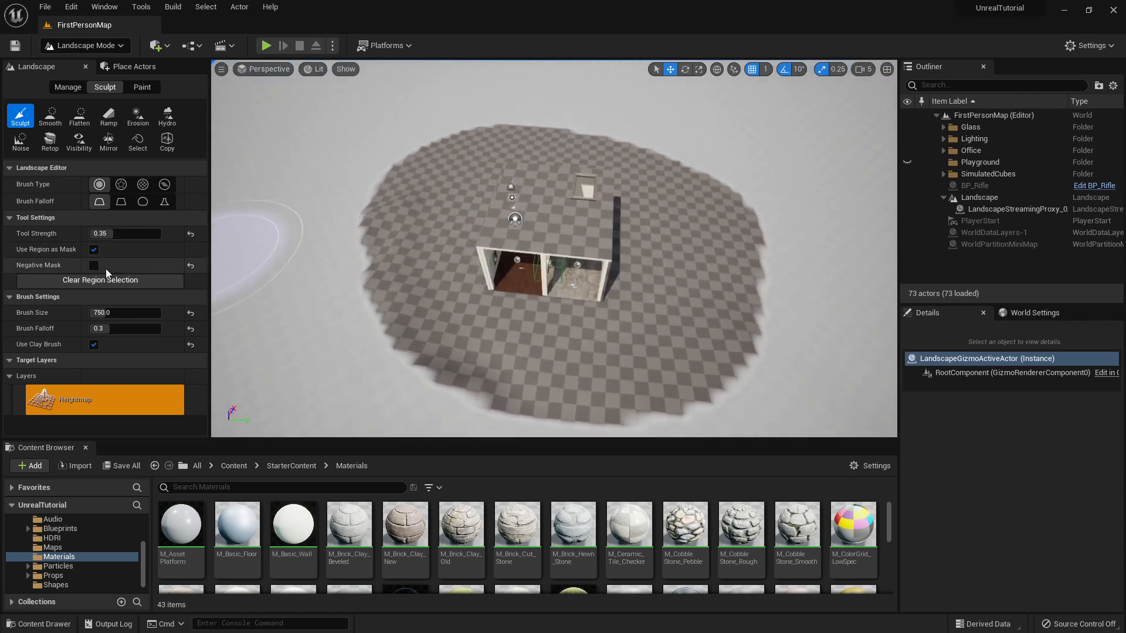
{"action": "left_click", "coordinate": [94, 265]}
{"action": "key", "text": "s"}
{"action": "mouse_move", "coordinate": [284, 246]}
{"action": "right_mouse_down"}
{"action": "mouse_move", "coordinate": [287, 214]}
{"action": "mouse_move", "coordinate": [299, 244]}
{"action": "right_mouse_up"}
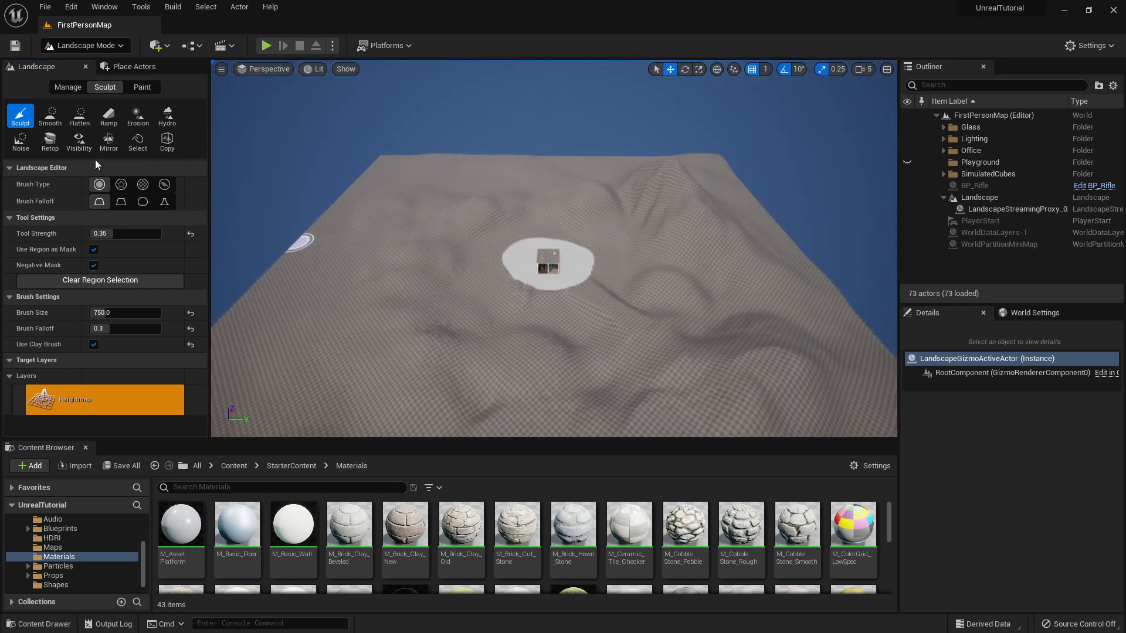
- Add a ramp from the slope across the building to a raised end point at the mountain, and undo it
{"action": "left_click", "coordinate": [28, 147]}
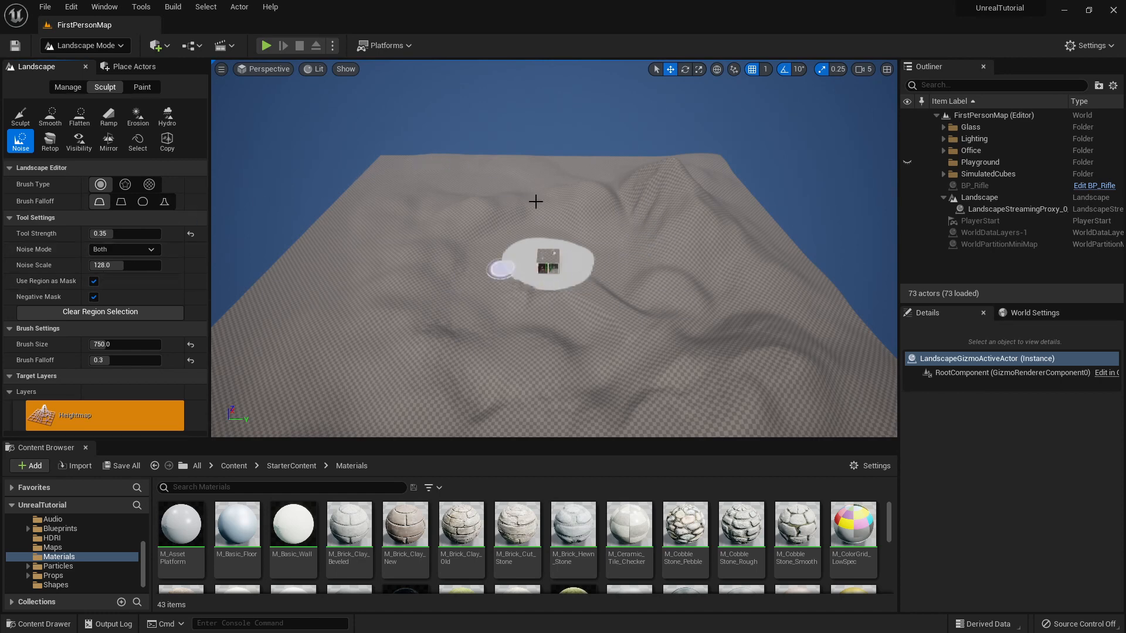
{"action": "left_click", "coordinate": [115, 125]}
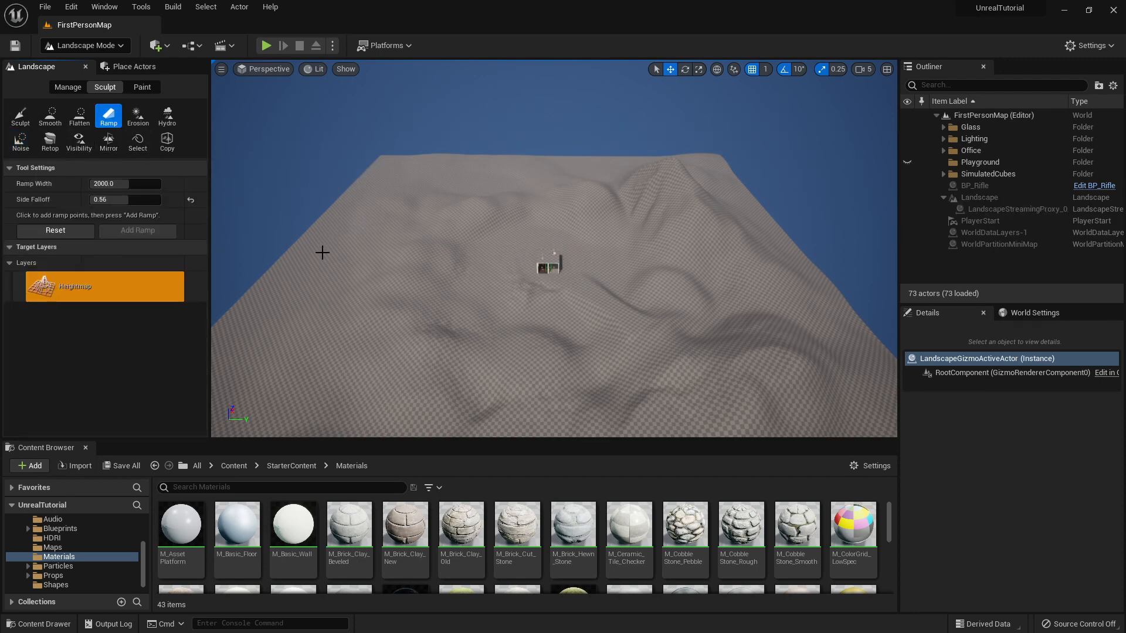
{"action": "left_click", "coordinate": [399, 322]}
{"action": "left_click", "coordinate": [665, 230]}
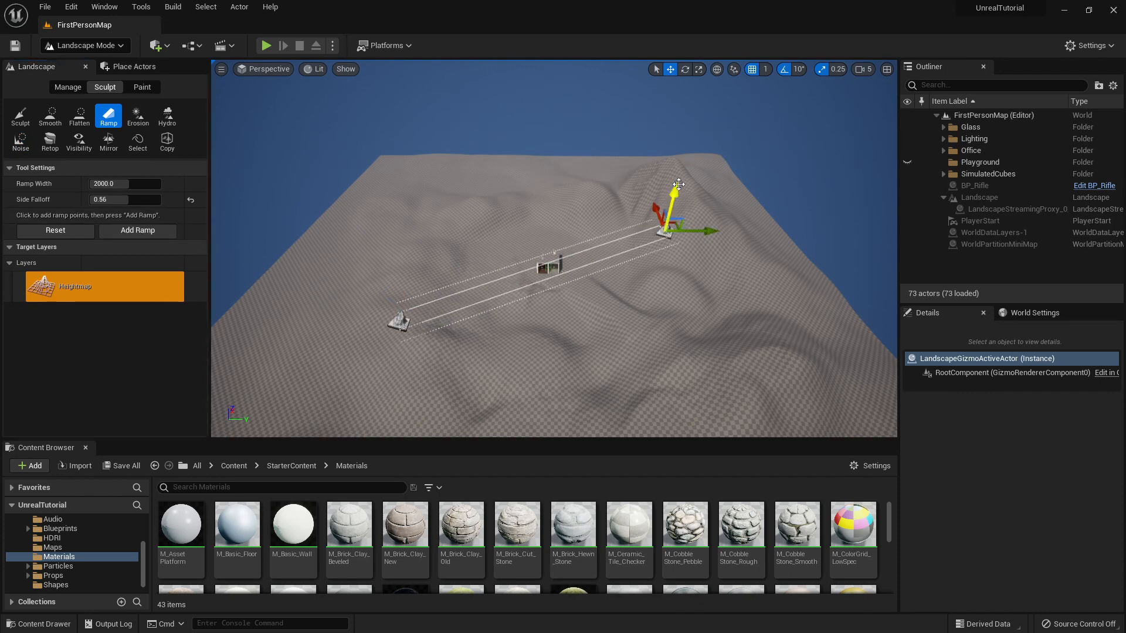
{"action": "left_click_drag", "start_coordinate": [670, 206], "coordinate": [683, 149]}
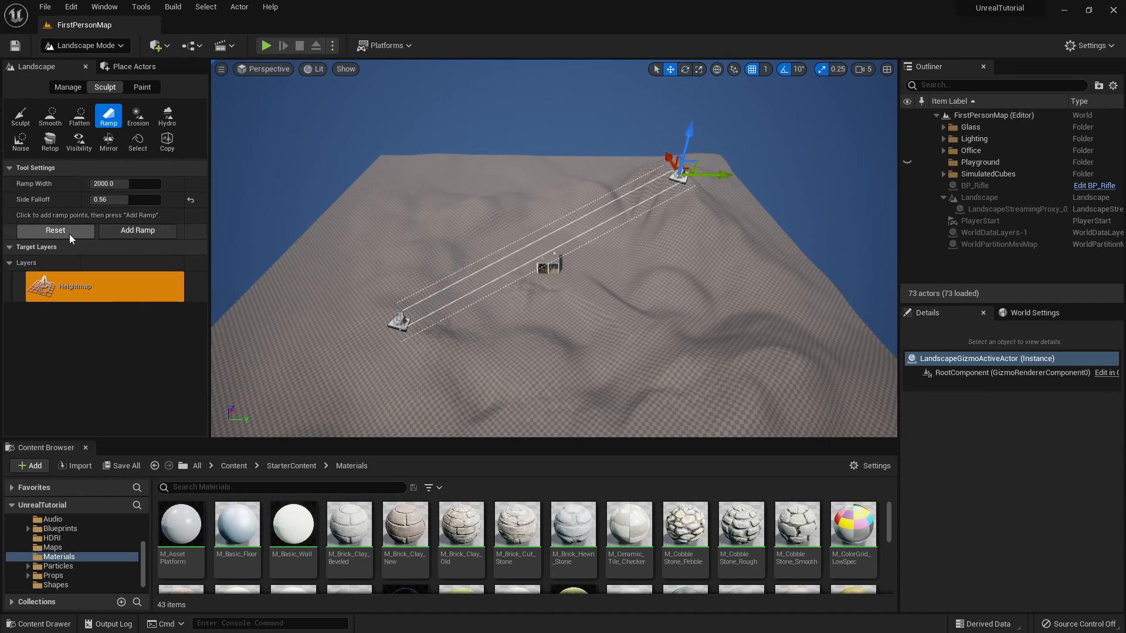
{"action": "left_click", "coordinate": [138, 231]}
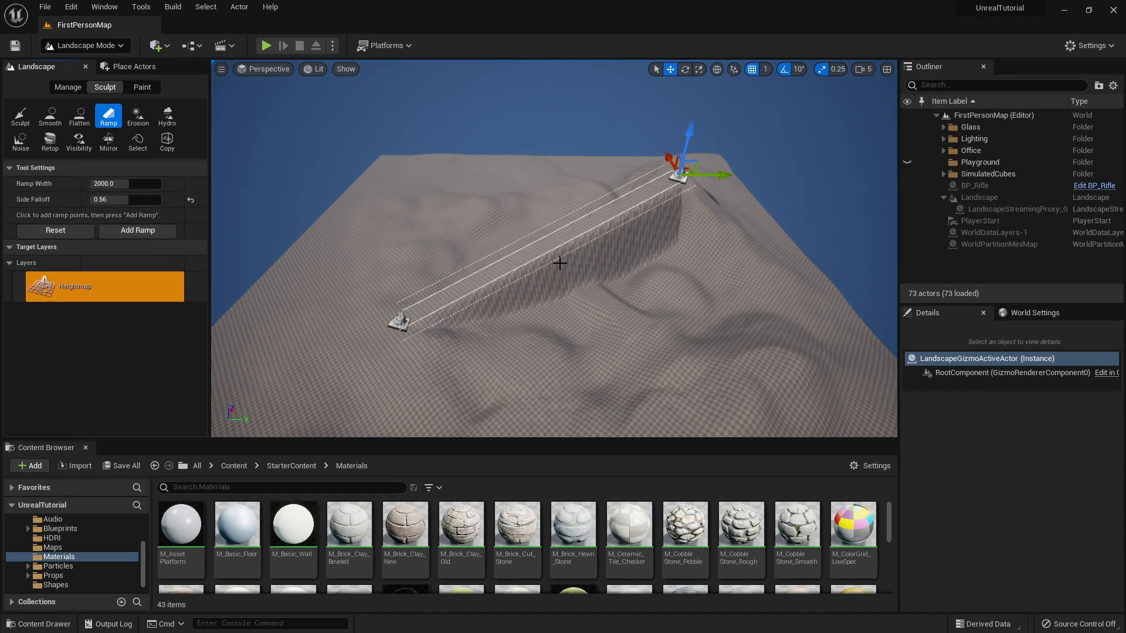
{"action": "key", "text": "ctrl+z"}
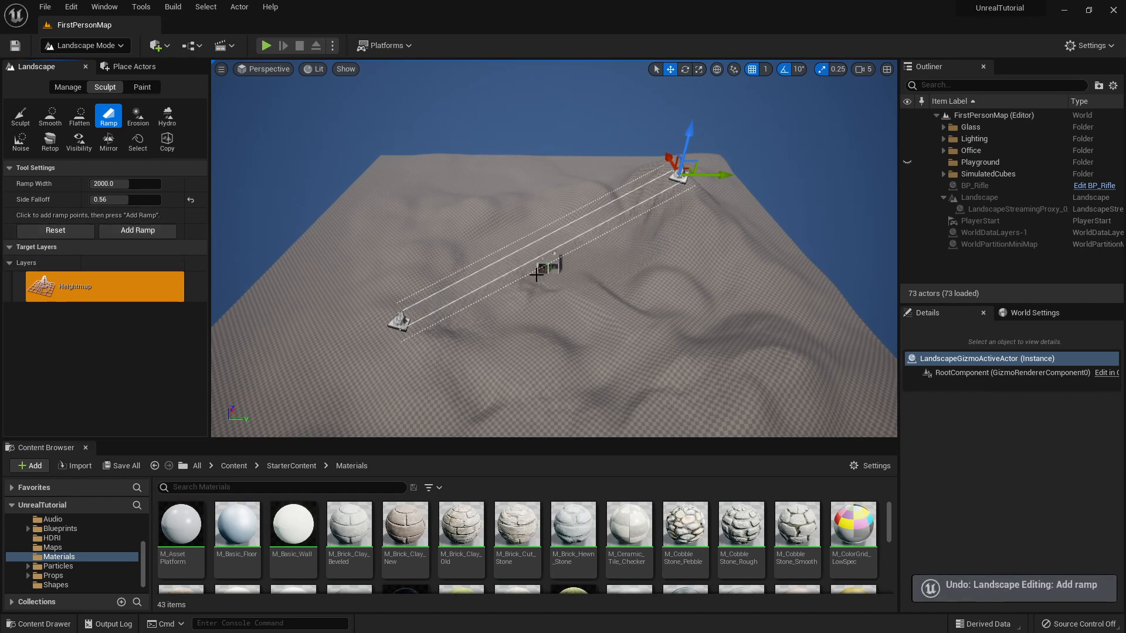
- Switch back to the Sculpt tool and clear the region selection around the building
{"action": "left_click", "coordinate": [136, 141]}
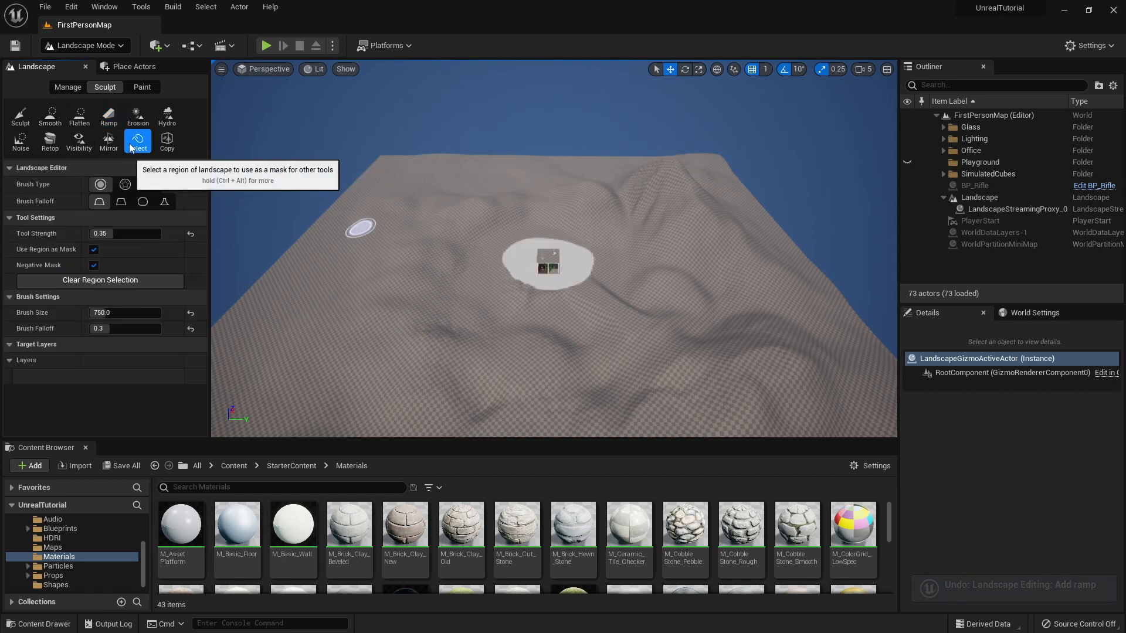
{"action": "left_click", "coordinate": [20, 116]}
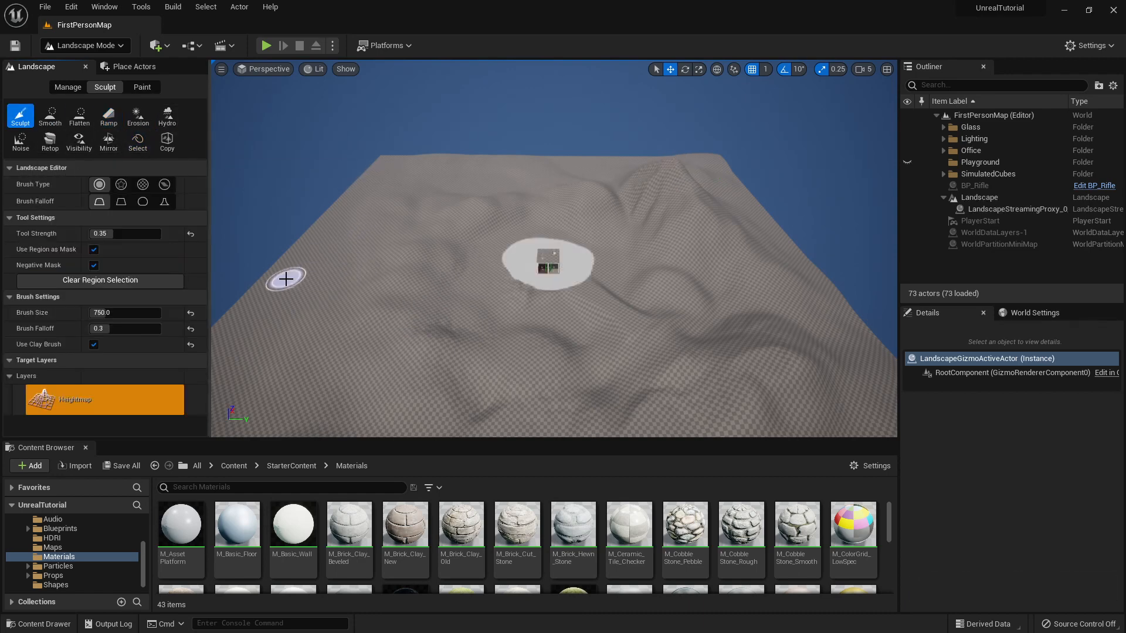
{"action": "left_click", "coordinate": [101, 281]}
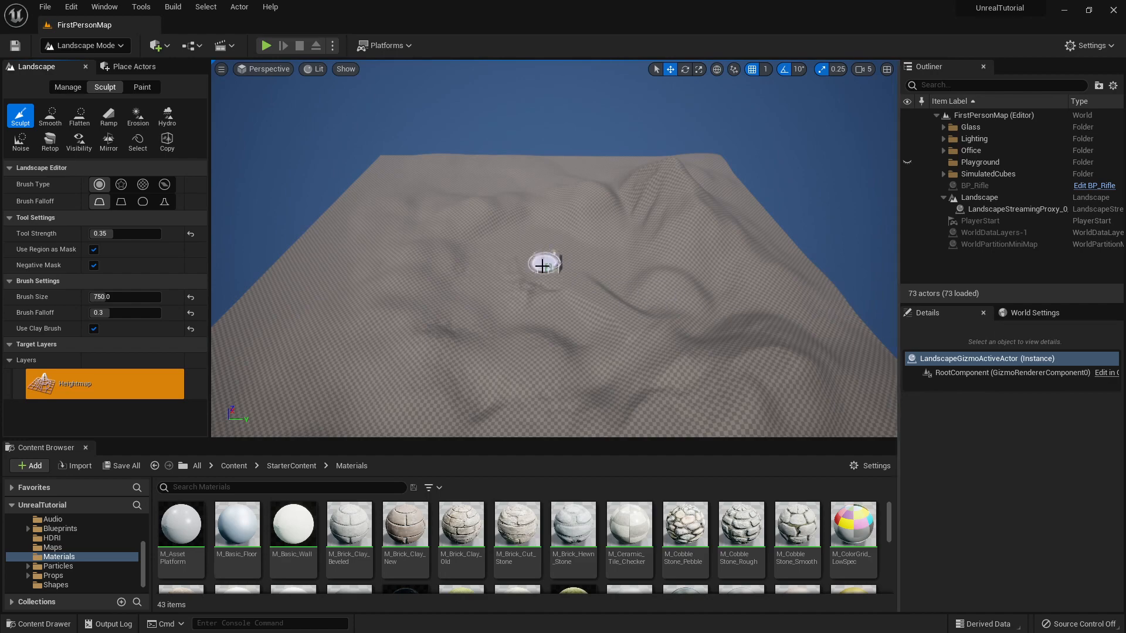
{"action": "mouse_move", "coordinate": [545, 264]}
{"action": "right_mouse_down"}
{"action": "mouse_move", "coordinate": [557, 290]}
{"action": "mouse_move", "coordinate": [604, 261]}
{"action": "mouse_move", "coordinate": [543, 265]}
{"action": "right_mouse_up"}
{"action": "key", "text": "w"}
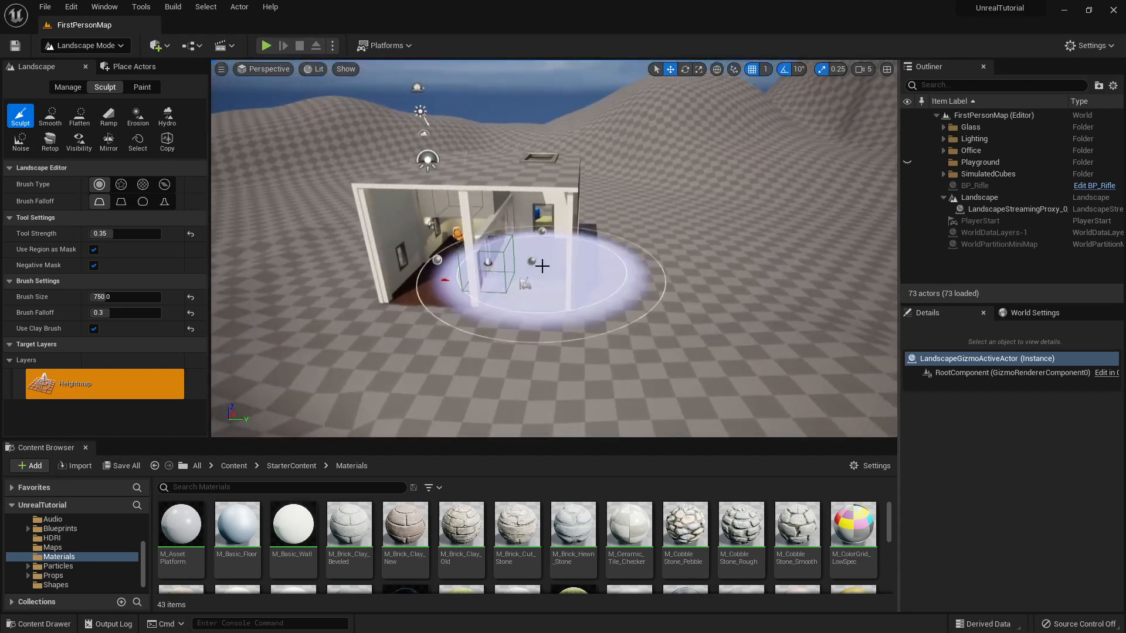